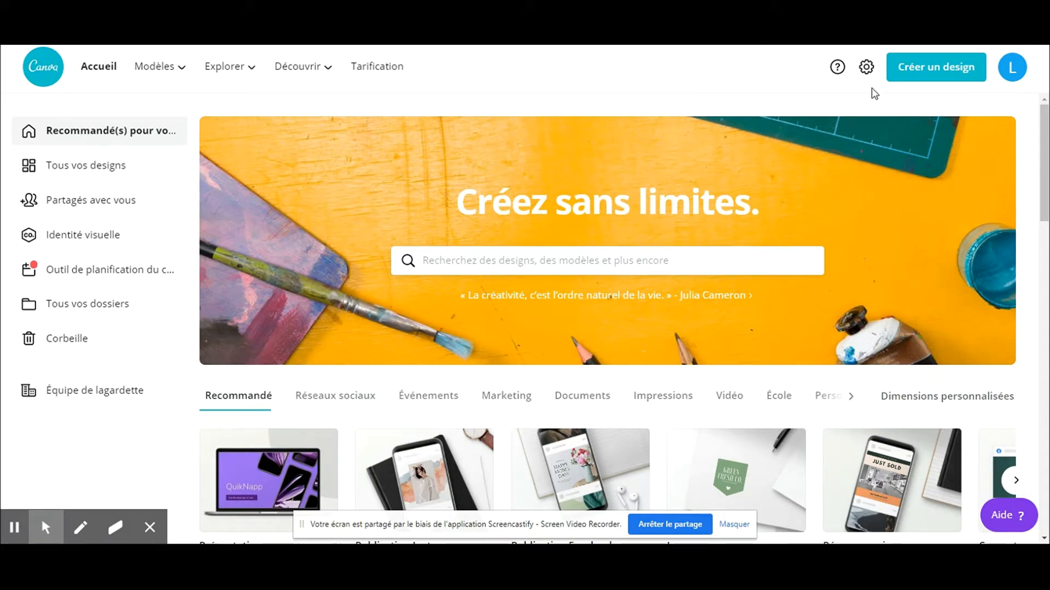
- Create a new blank design using the "Vignette YouTube" format
left_click(922, 73)
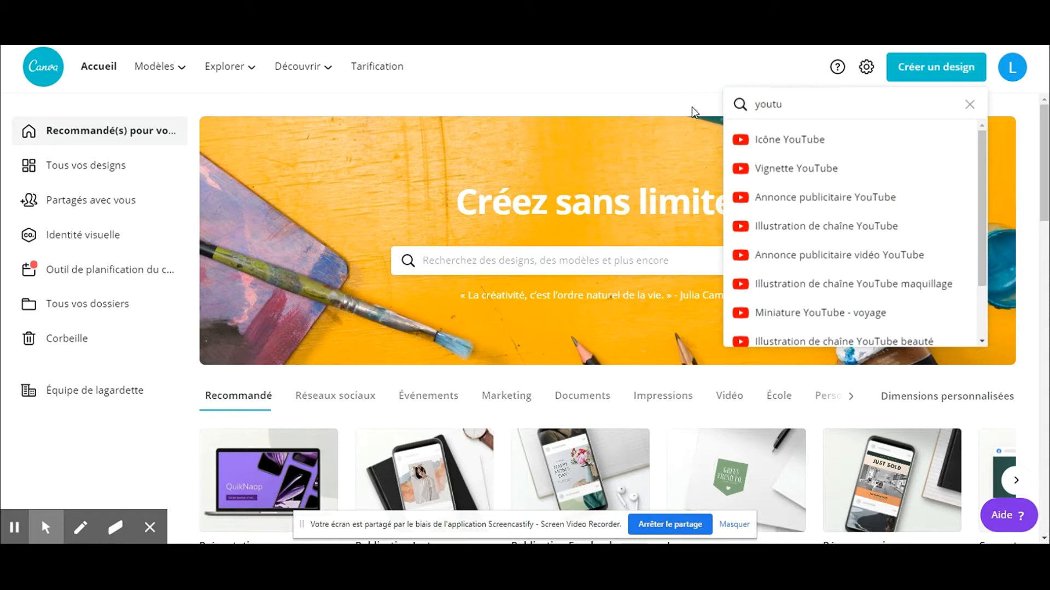
key("BackSpace")
key("BackSpace")
key("BackSpace")
key("BackSpace")
key("BackSpace")
type("youtub")
left_click(801, 171)
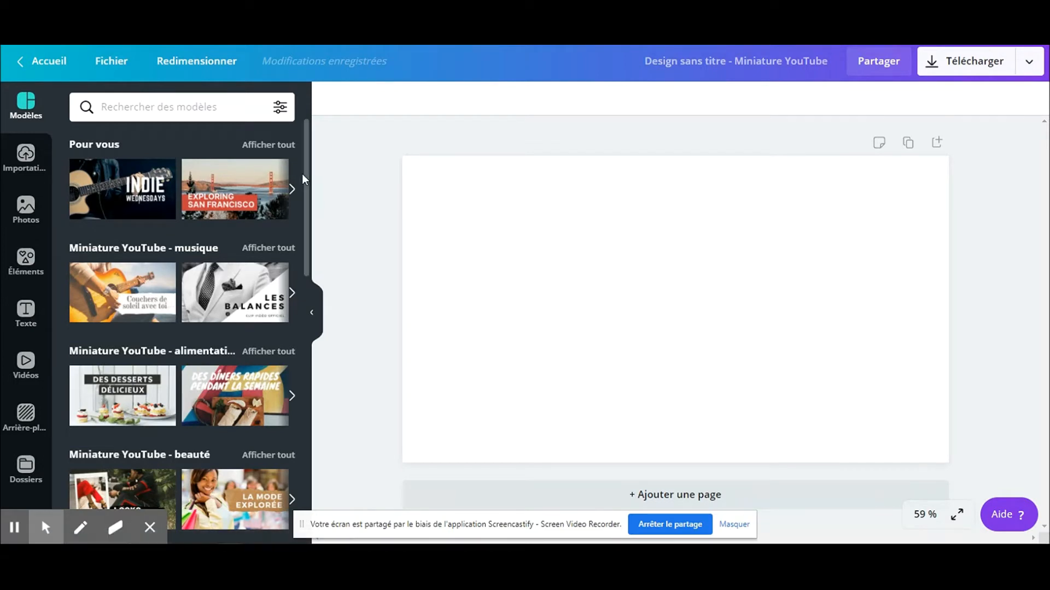
mouse_move(307, 174)
left_mouse_down()
mouse_move(311, 218)
mouse_move(309, 192)
left_mouse_up()
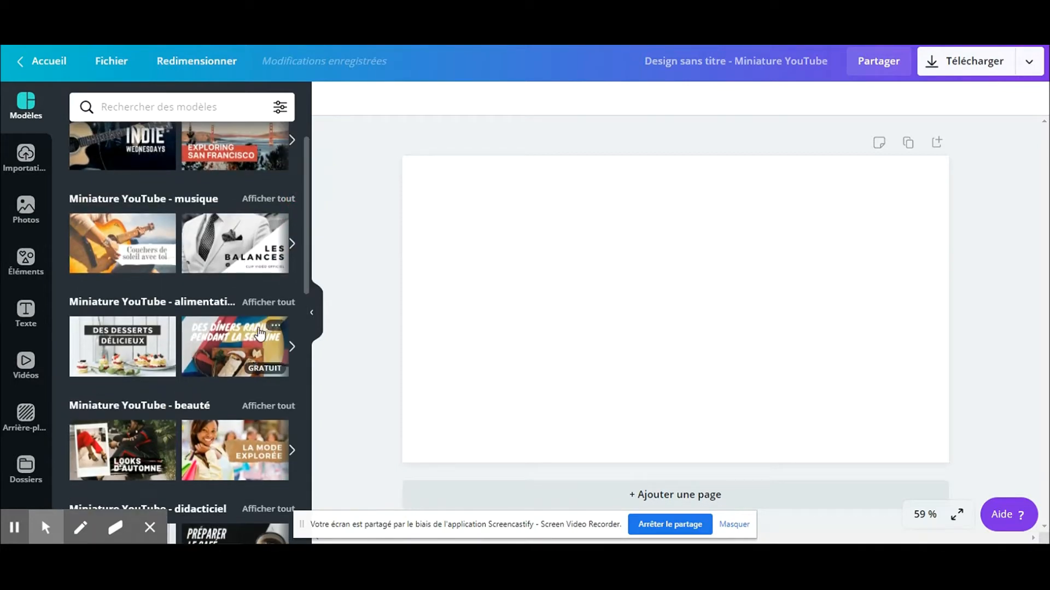
left_click_drag(304, 246, 307, 394)
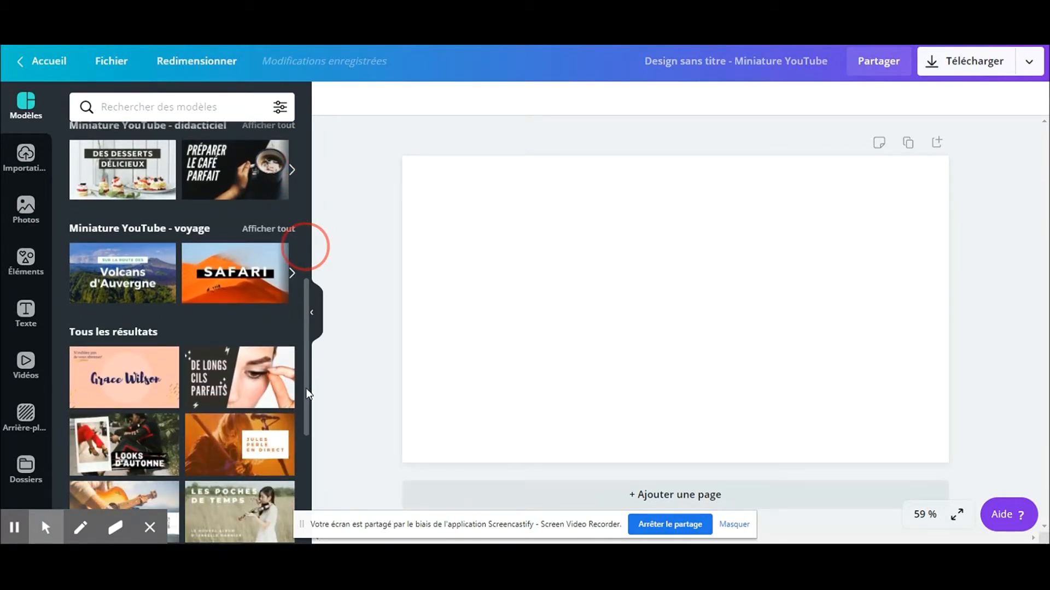
left_click_drag(308, 394, 304, 165)
left_click(504, 269)
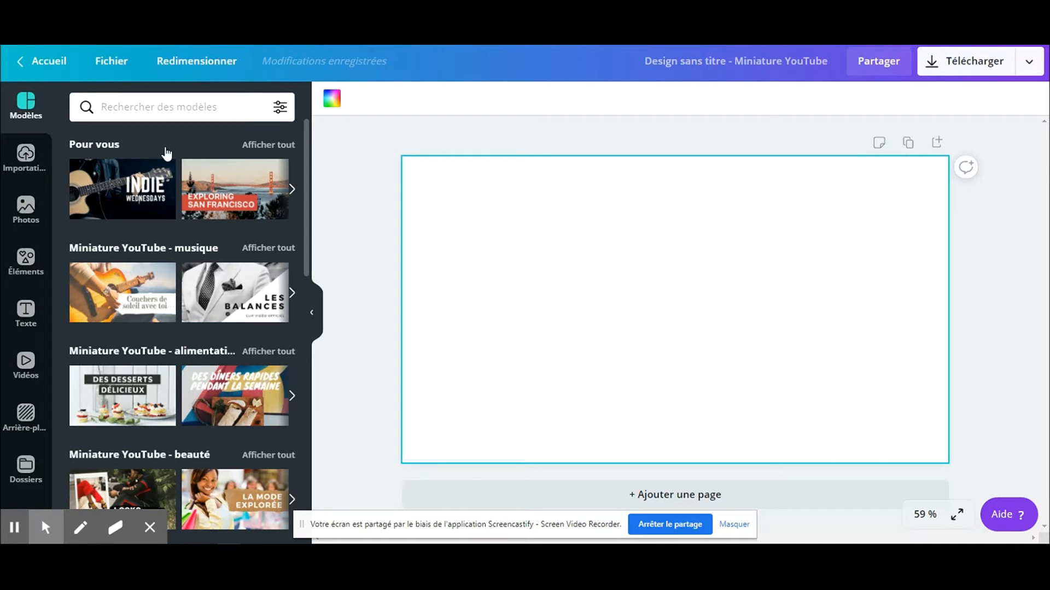
- Add a square shape to the page and place it in the page's upper-left corner
left_click(27, 263)
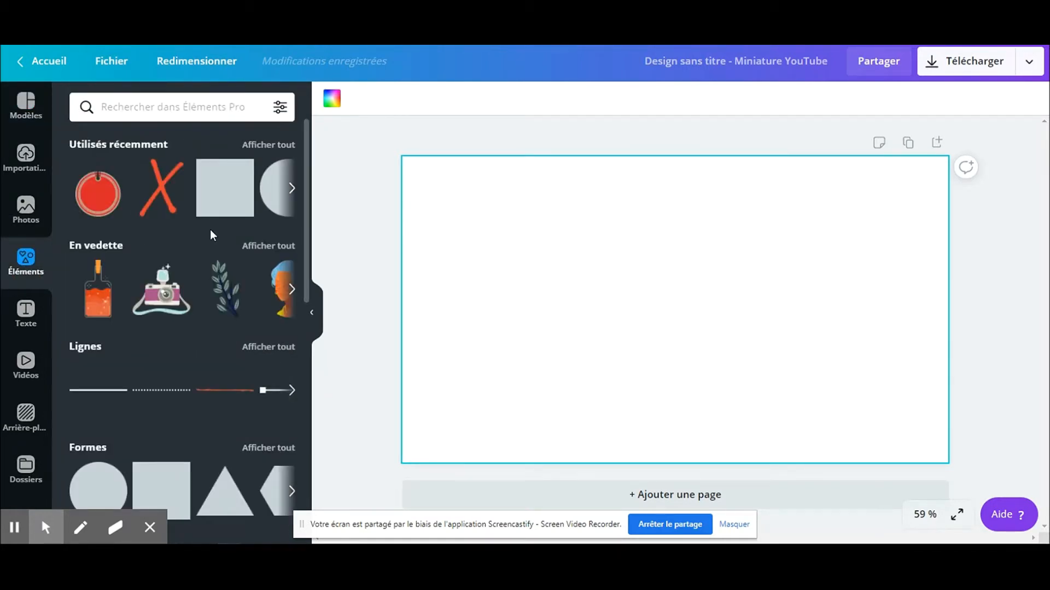
left_click(222, 175)
left_click_drag(664, 285, 483, 226)
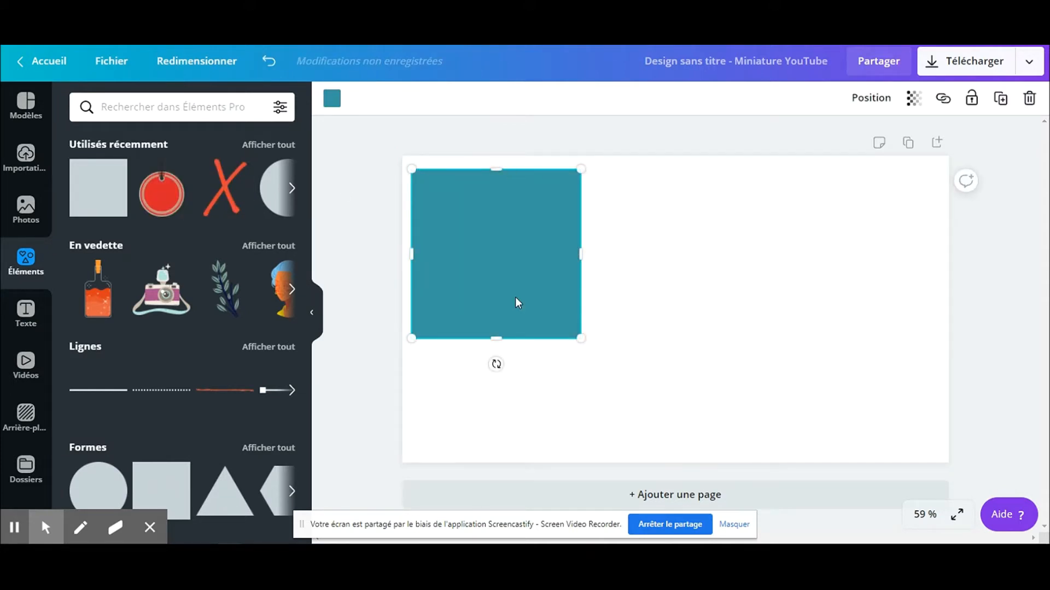
- Rotate the square clockwise and enlarge it to fill the page's left part, leaving a diagonal edge towards the white area
left_click_drag(496, 365, 436, 343)
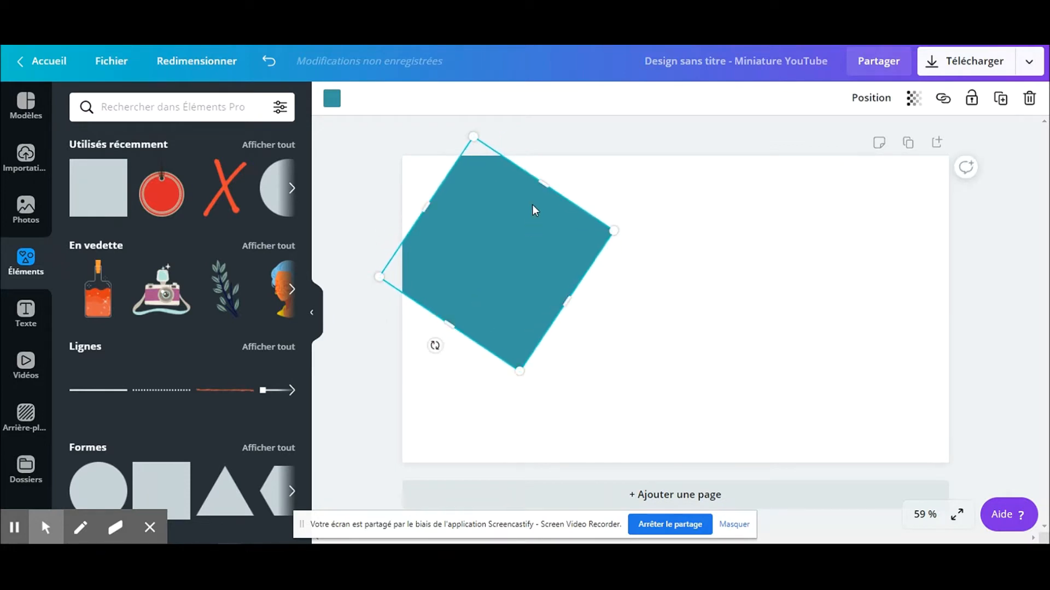
left_click_drag(544, 183, 583, 106)
left_click_drag(448, 323, 365, 450)
left_click_drag(407, 240, 355, 185)
left_click_drag(564, 246, 627, 250)
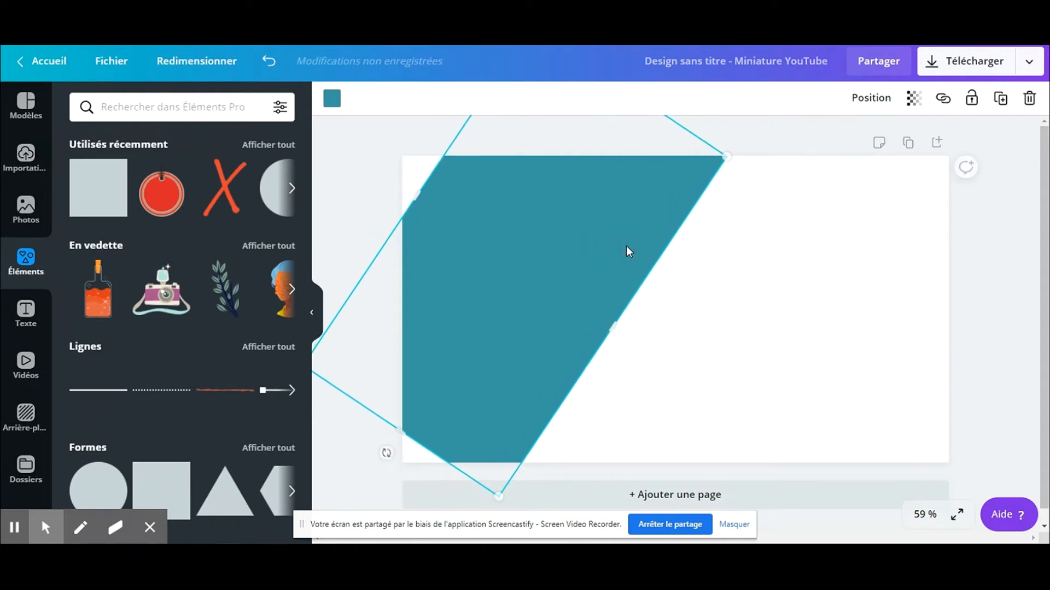
left_click_drag(417, 192, 383, 168)
left_click_drag(375, 415, 361, 451)
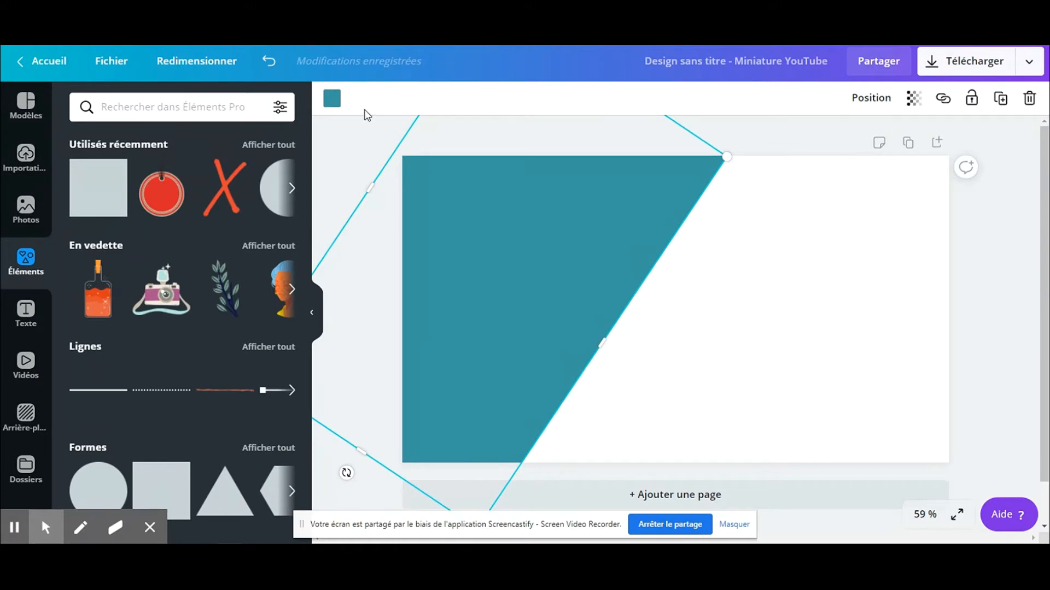
- Recolour the slanted shape with the custom red #FF0000
left_click(332, 98)
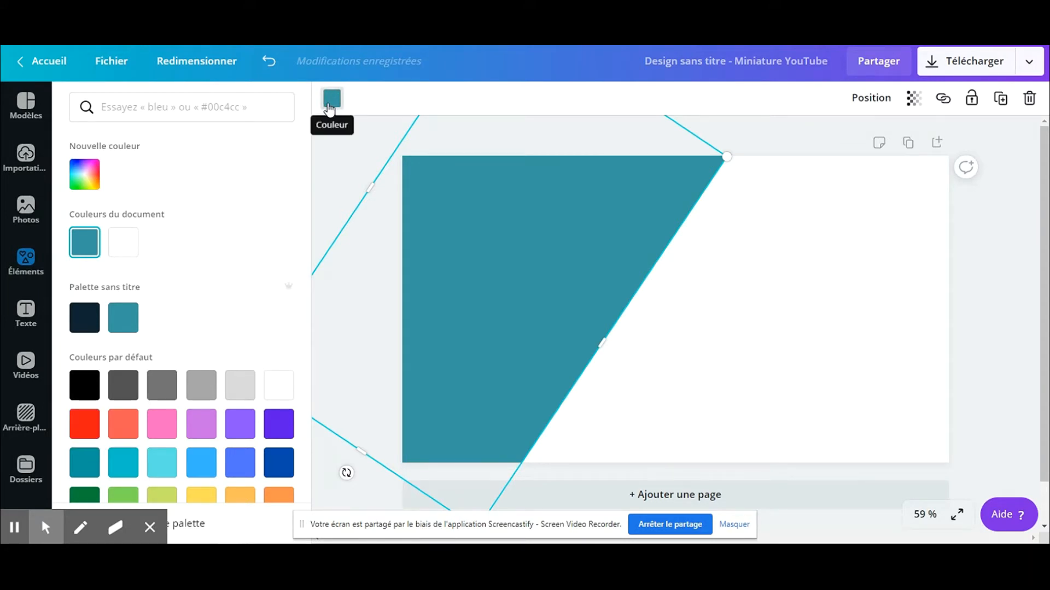
left_click(83, 429)
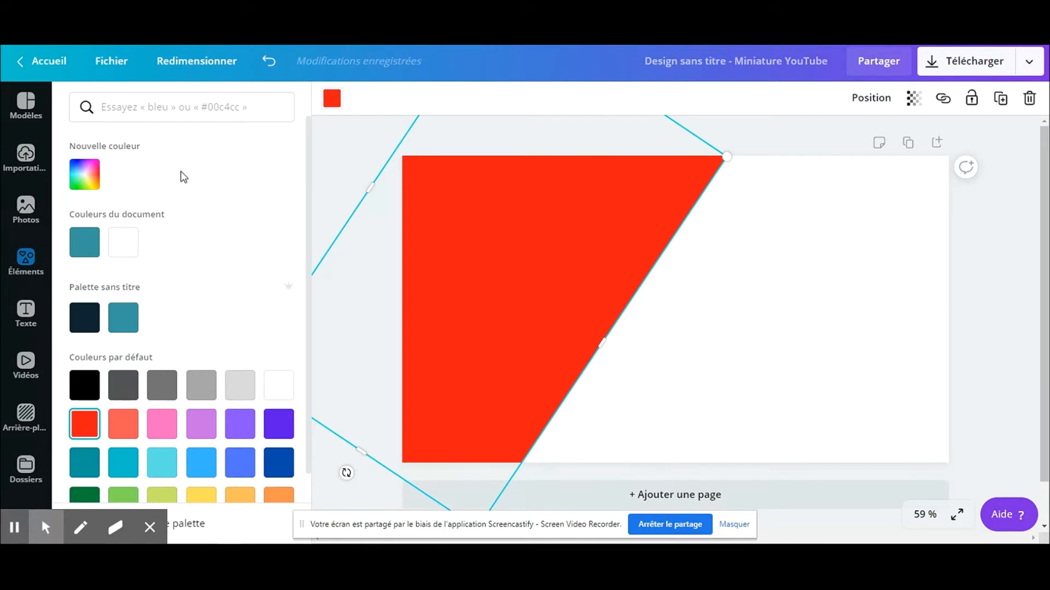
left_click(92, 181)
left_click_drag(258, 211, 279, 203)
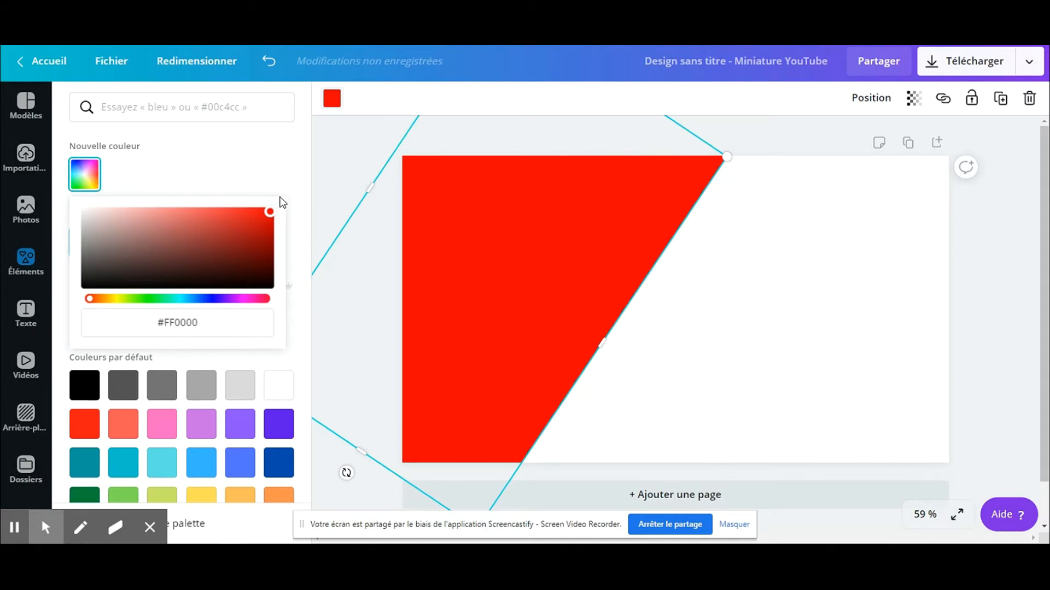
left_click(707, 323)
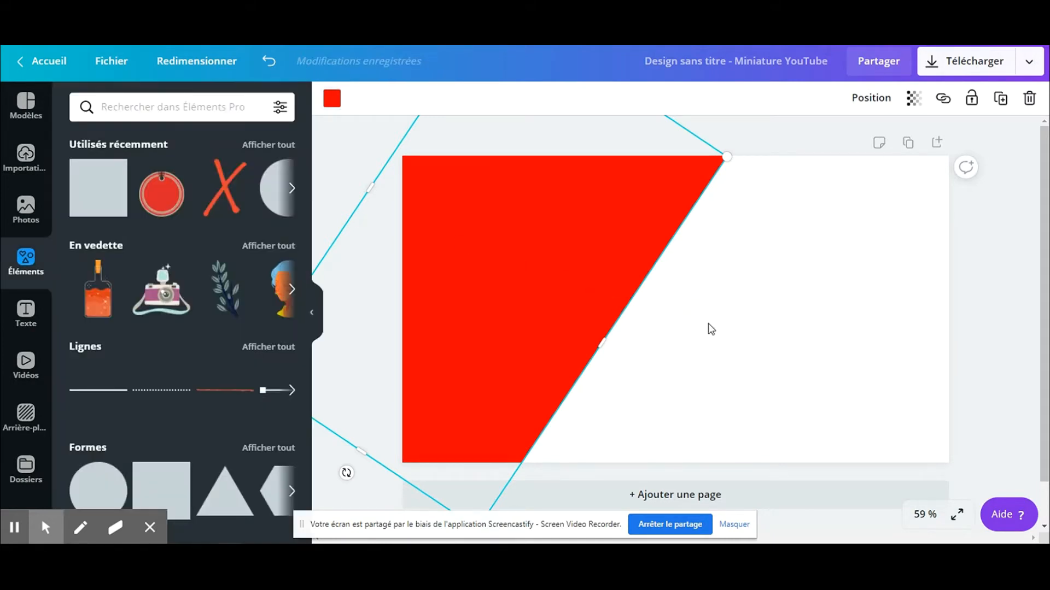
left_click(708, 323)
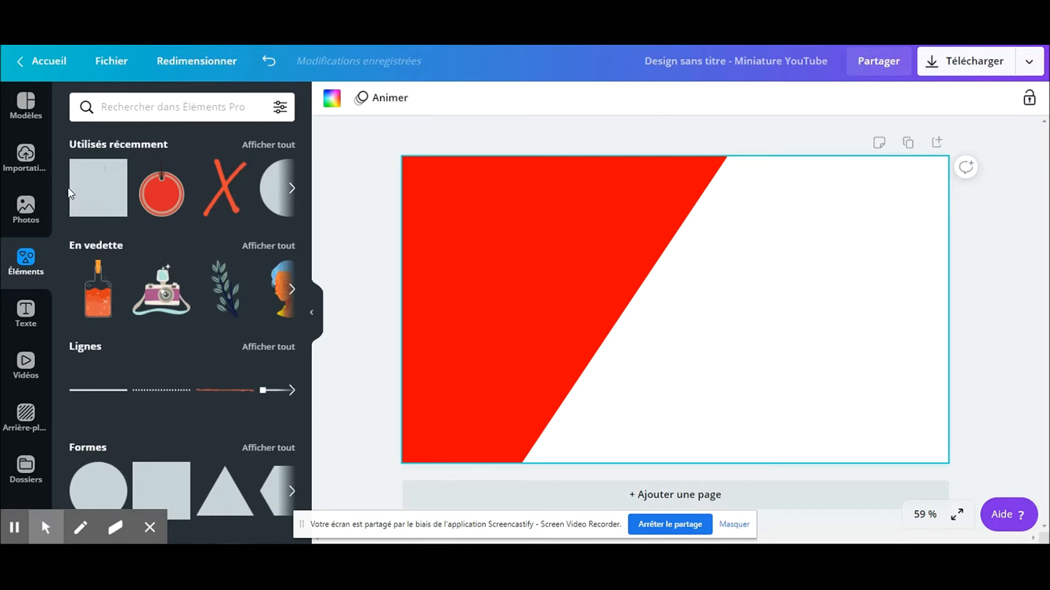
- Add a title text box and place it at the top of the red area
left_click(35, 316)
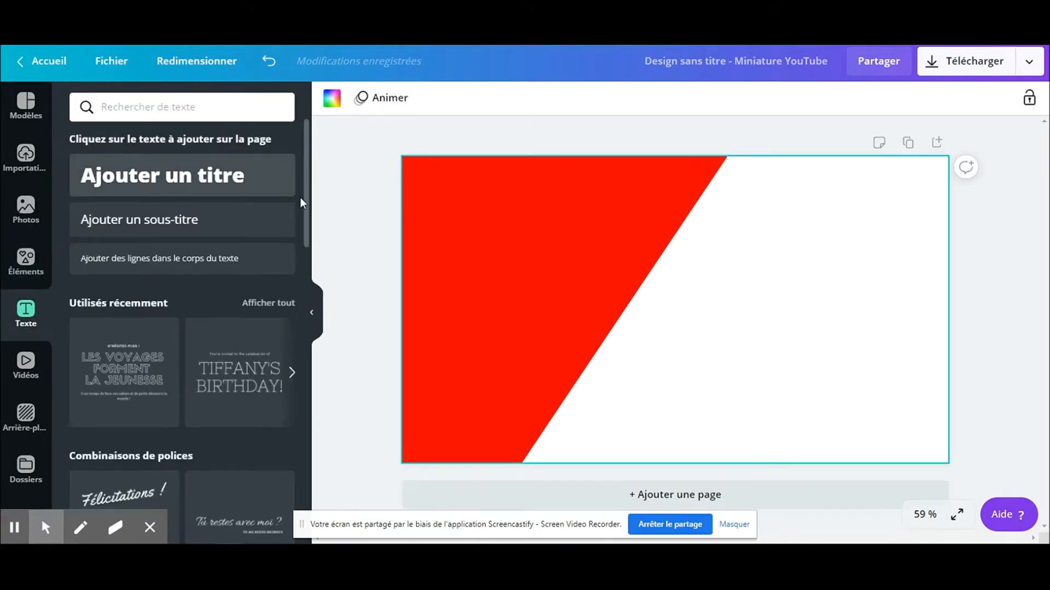
left_click_drag(307, 197, 315, 306)
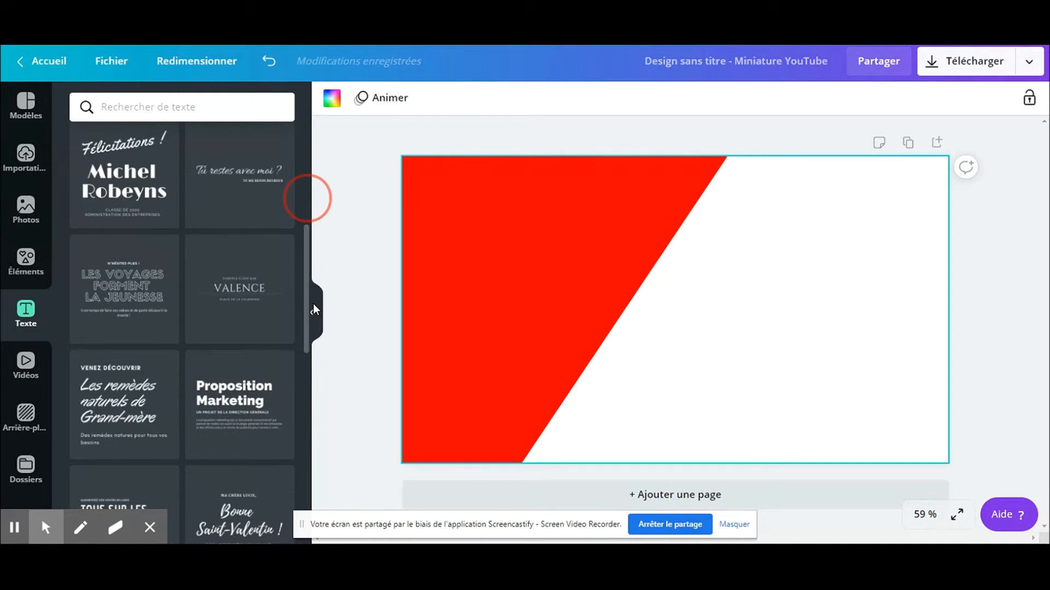
left_click_drag(313, 306, 314, 132)
left_click(210, 181)
left_click_drag(687, 352, 555, 248)
- Replace the title's placeholder text with "CECI EST UN TEST"
double_click(538, 213)
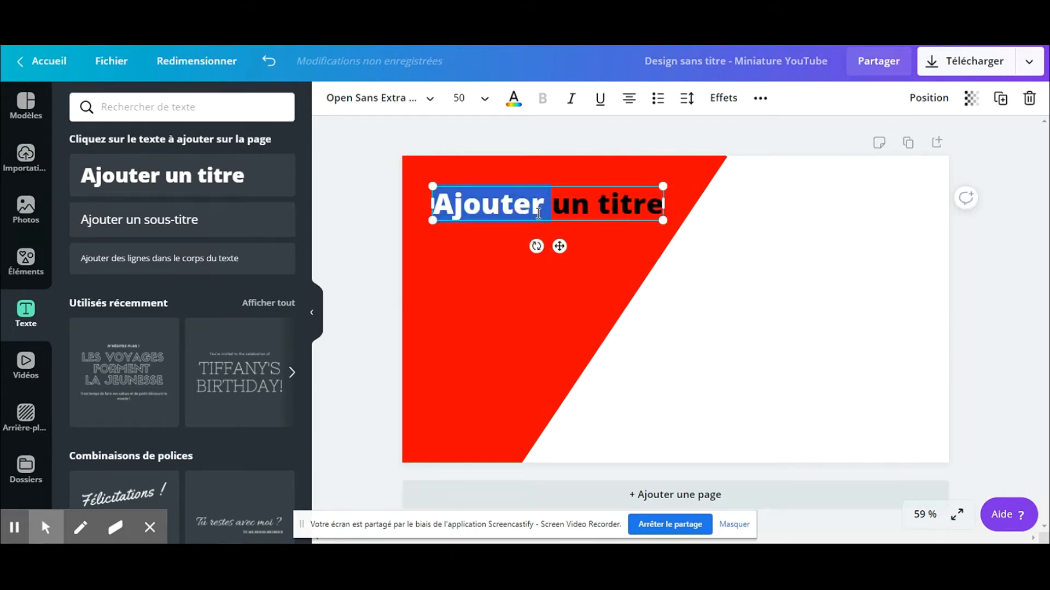
key("ctrl+a")
type("CE")
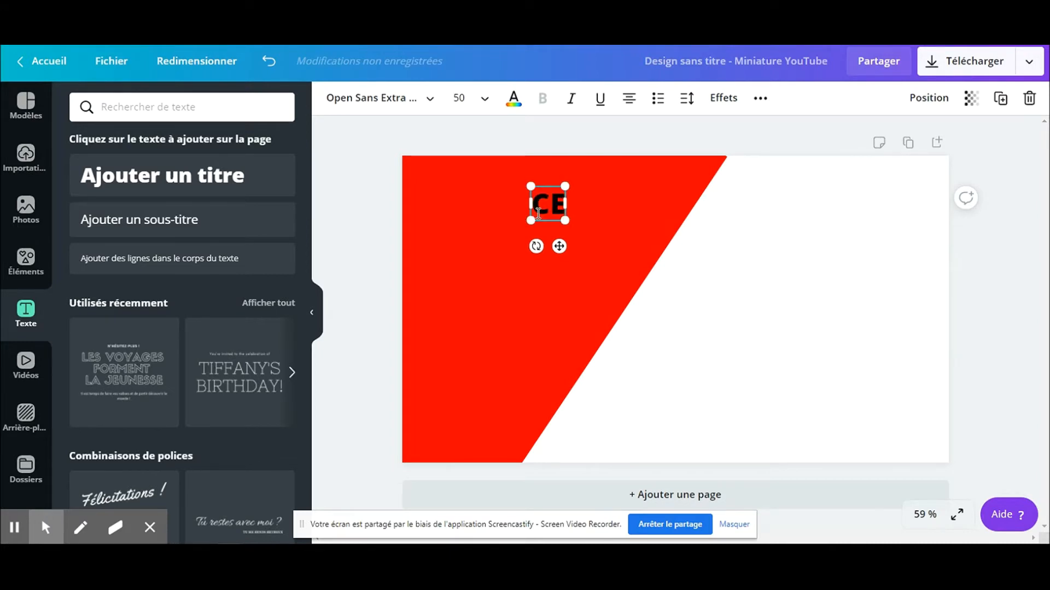
type("CI U")
key("BackSpace")
key("BackSpace")
type("EST UN TS")
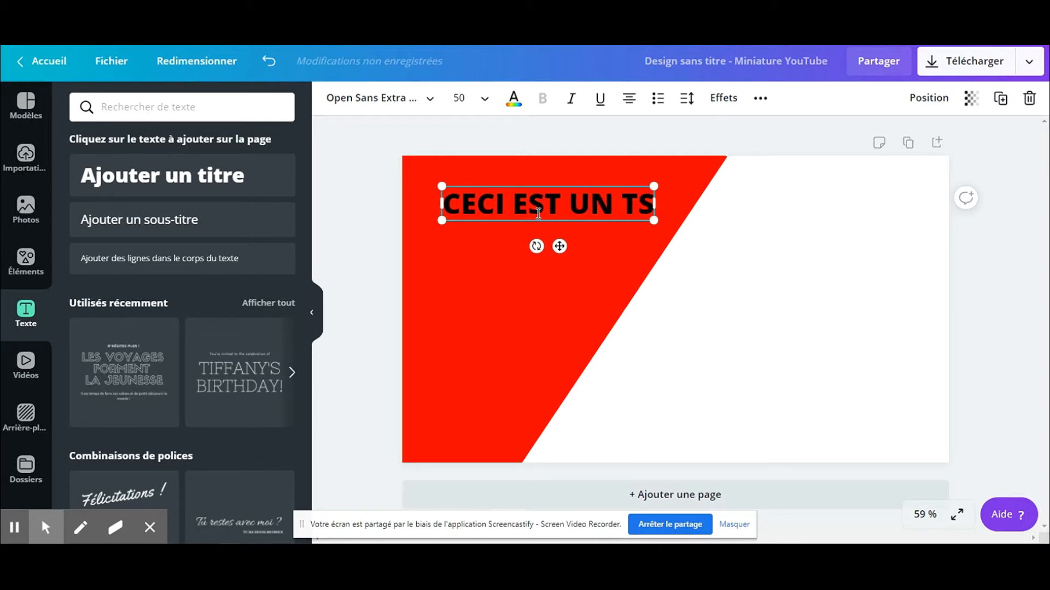
key("BackSpace")
type("EST")
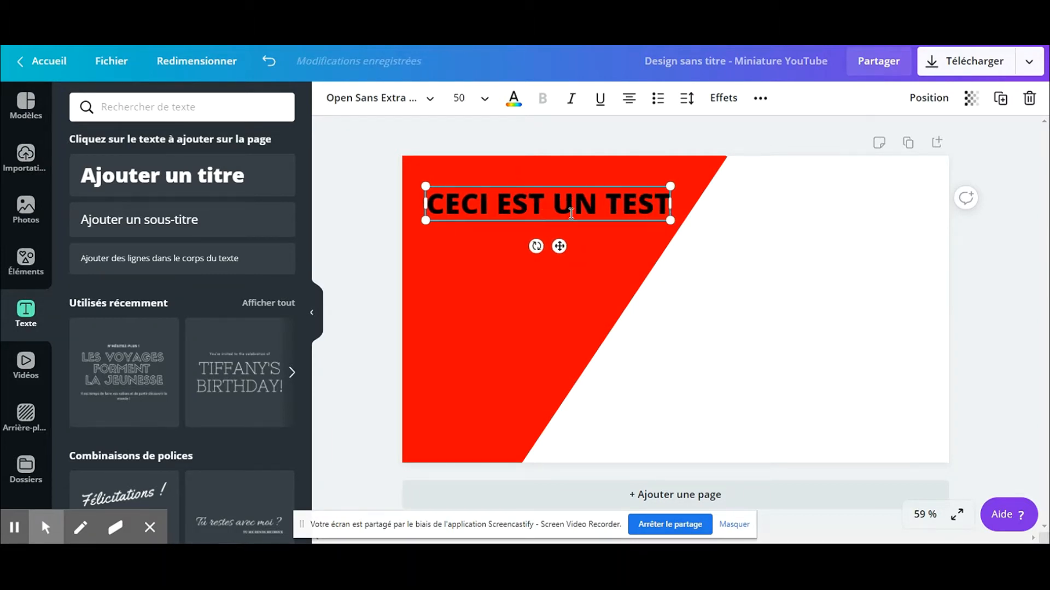
left_click(720, 295)
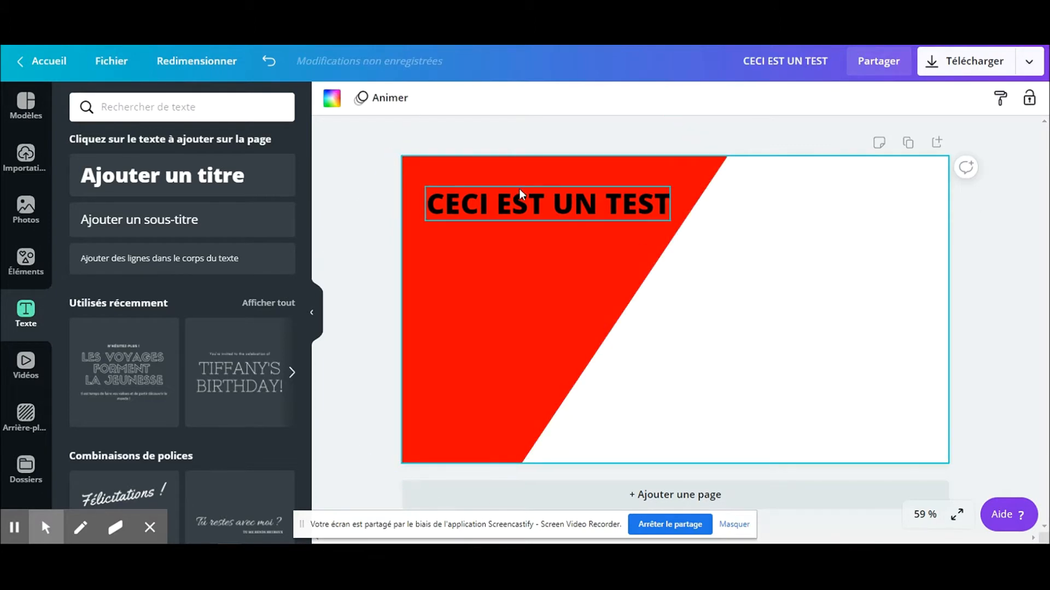
- Set the title's font to Gagalin
left_click(521, 205)
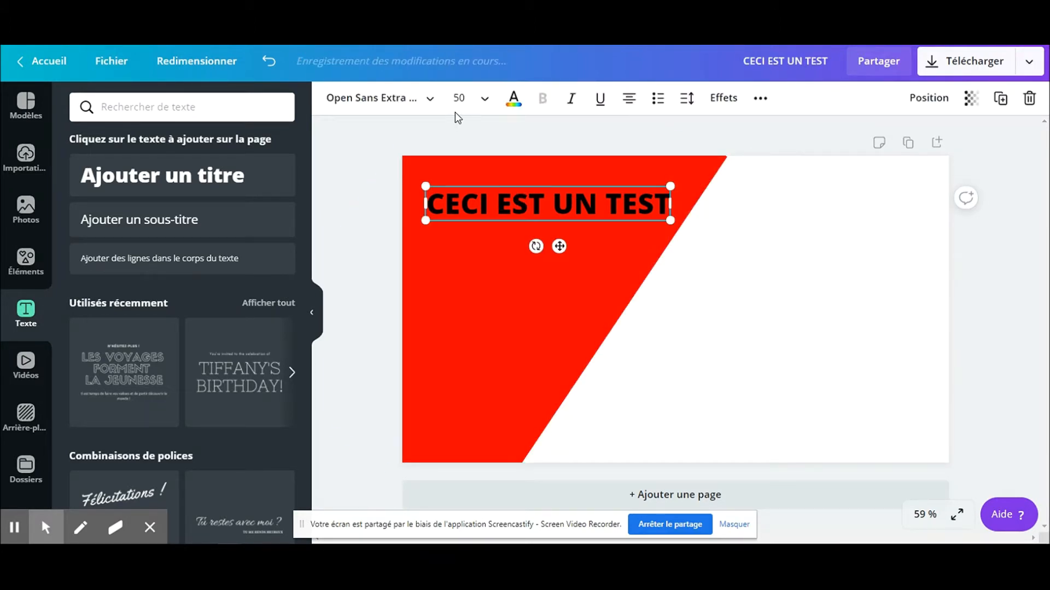
left_click(433, 100)
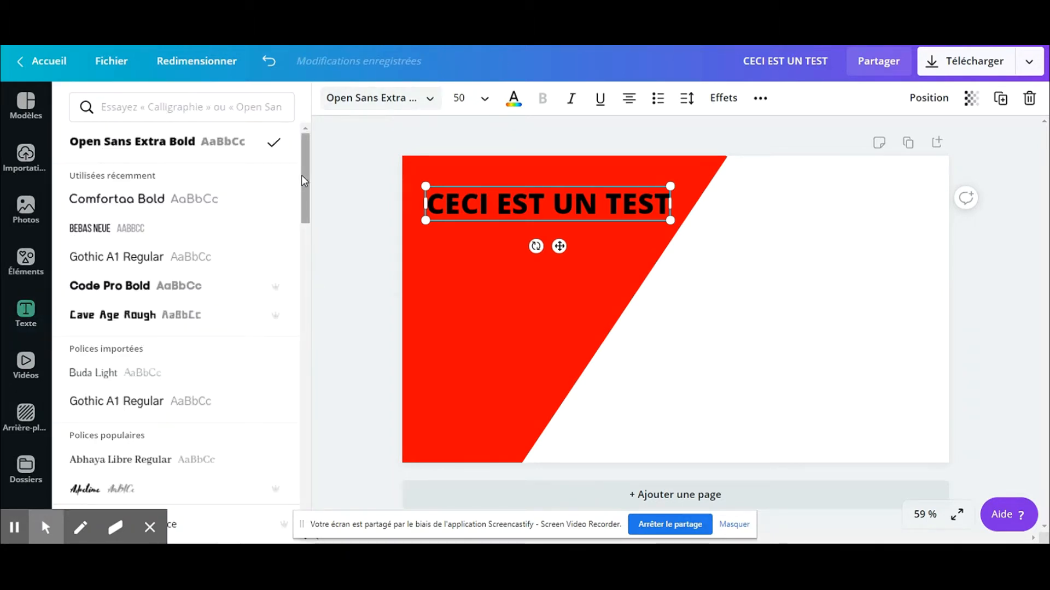
left_click_drag(306, 176, 314, 422)
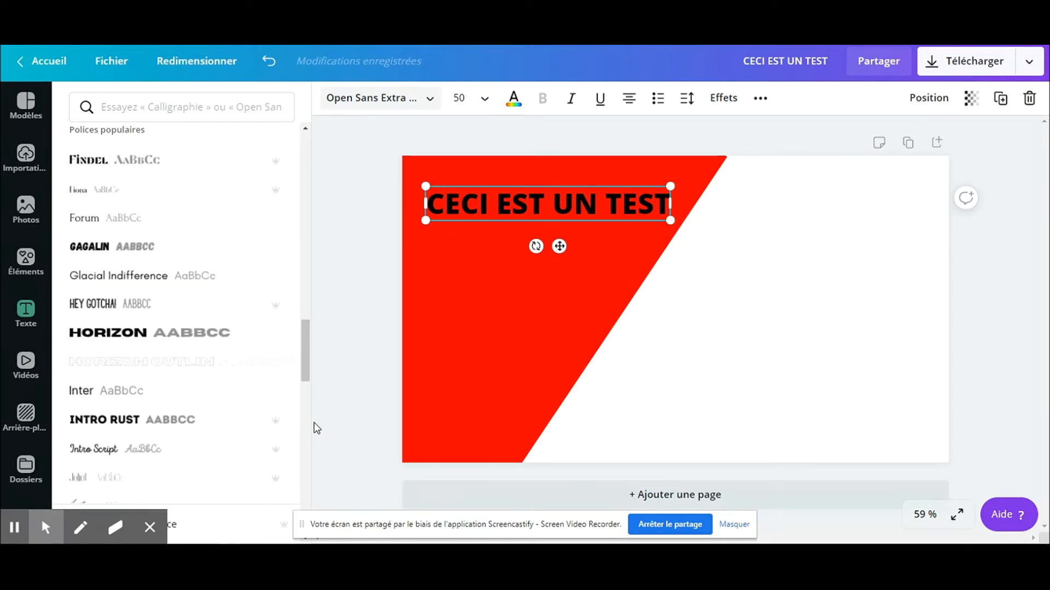
left_click(124, 245)
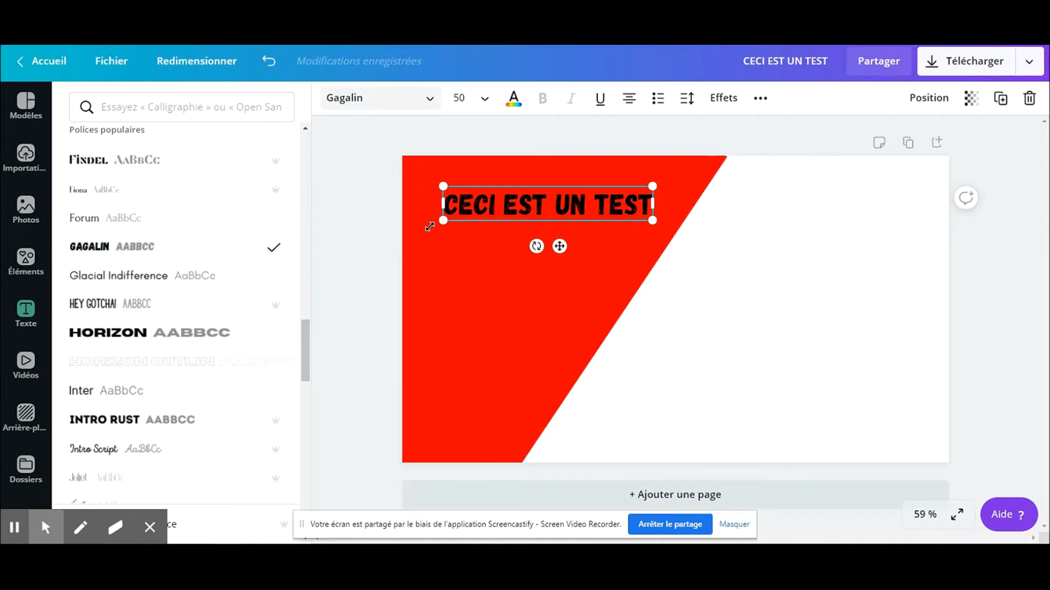
- Enlarge the title to font size 65,3 and position it across the top of the red area
left_click_drag(443, 218, 402, 227)
left_click_drag(653, 225, 677, 238)
left_click_drag(553, 255, 563, 244)
left_click(564, 241)
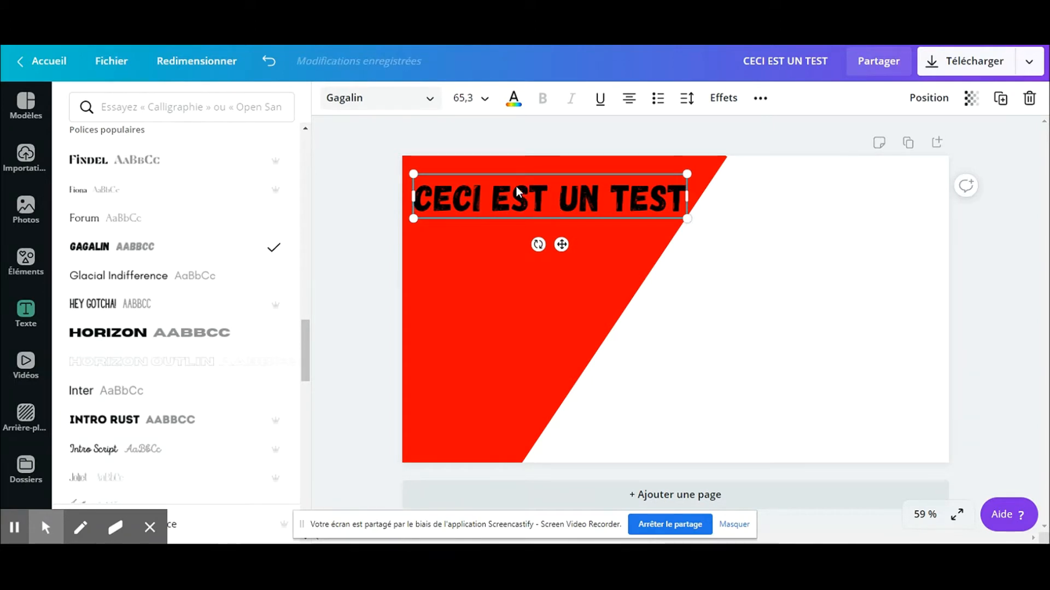
left_click(485, 103)
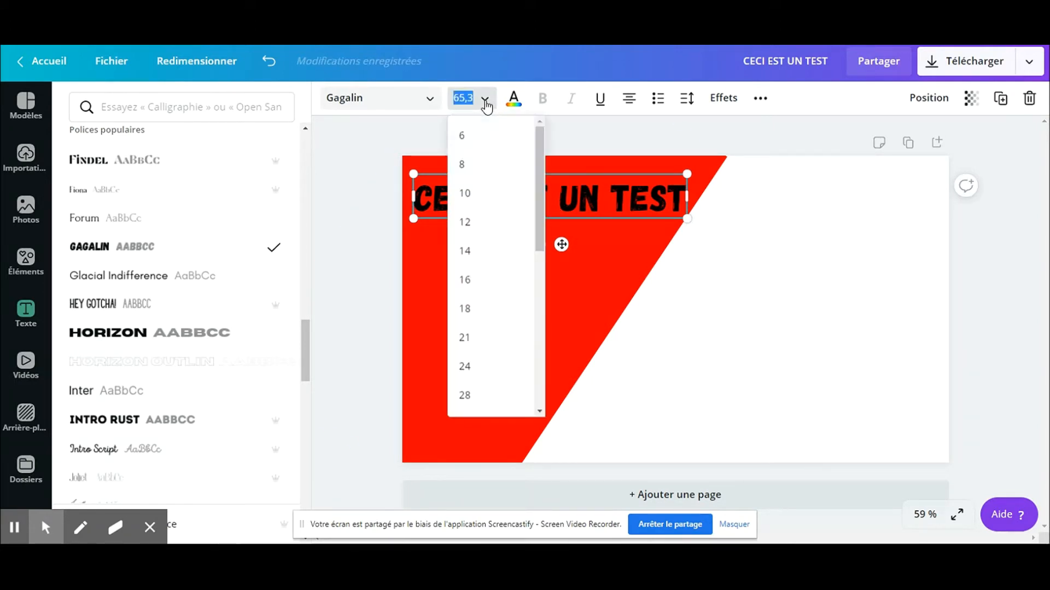
left_click(486, 106)
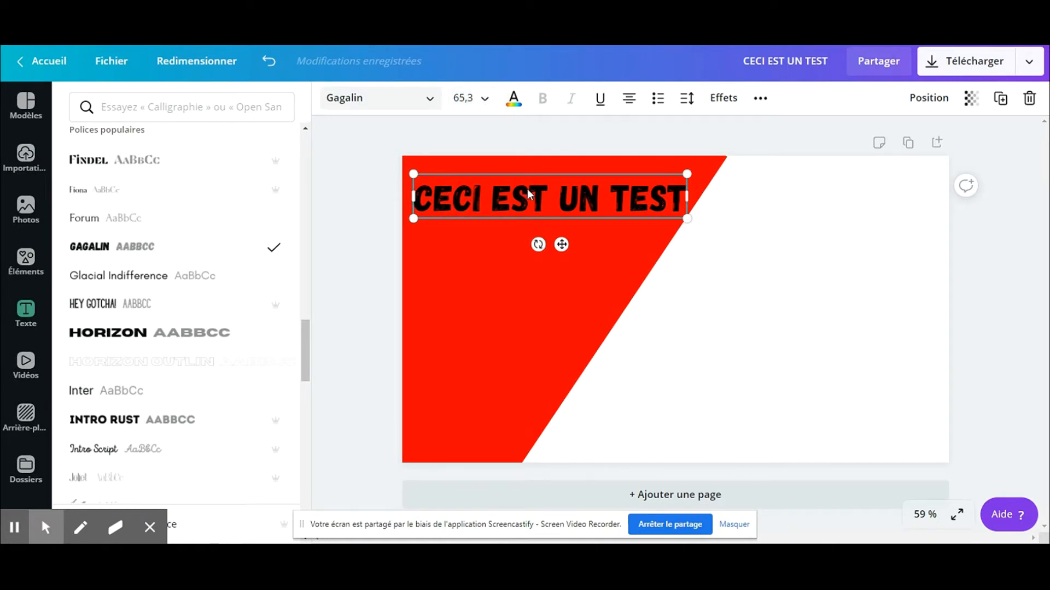
left_click(718, 310)
left_click(720, 314)
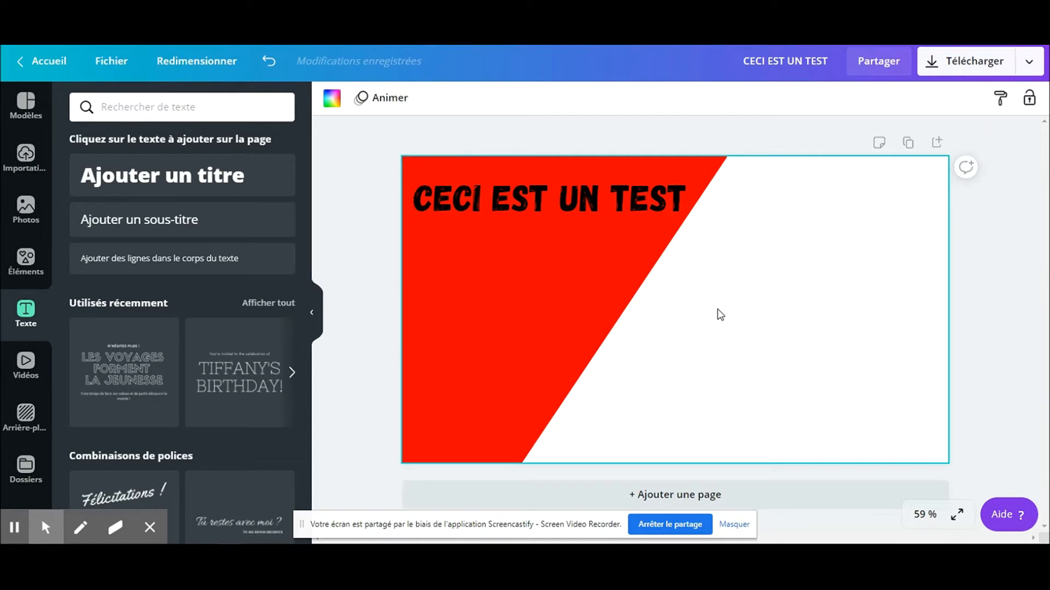
- Duplicate the title and place the copy directly beneath the original, aligned with it
left_click(564, 212)
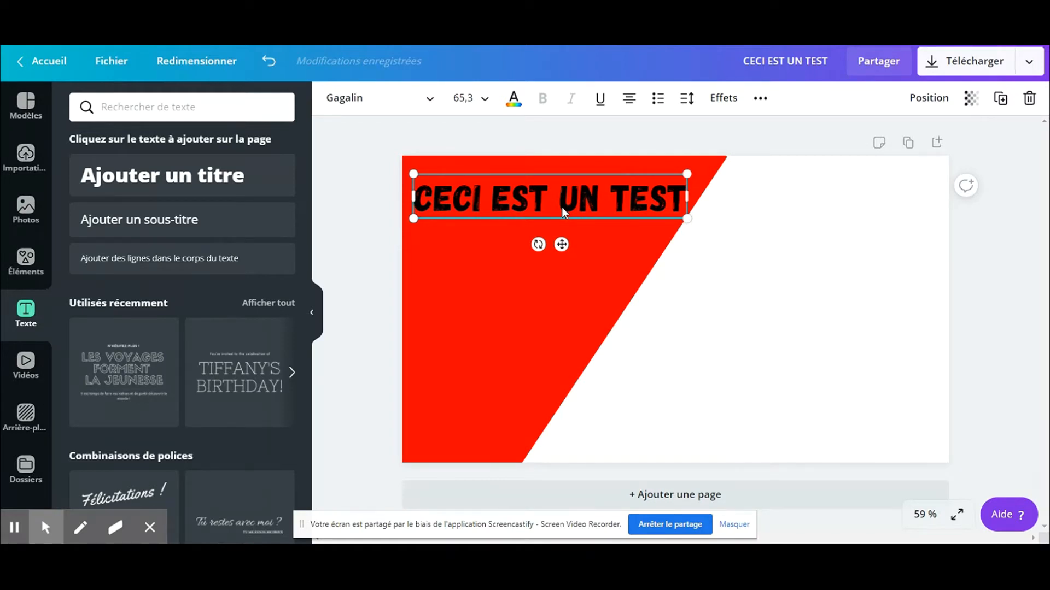
right_click(563, 211)
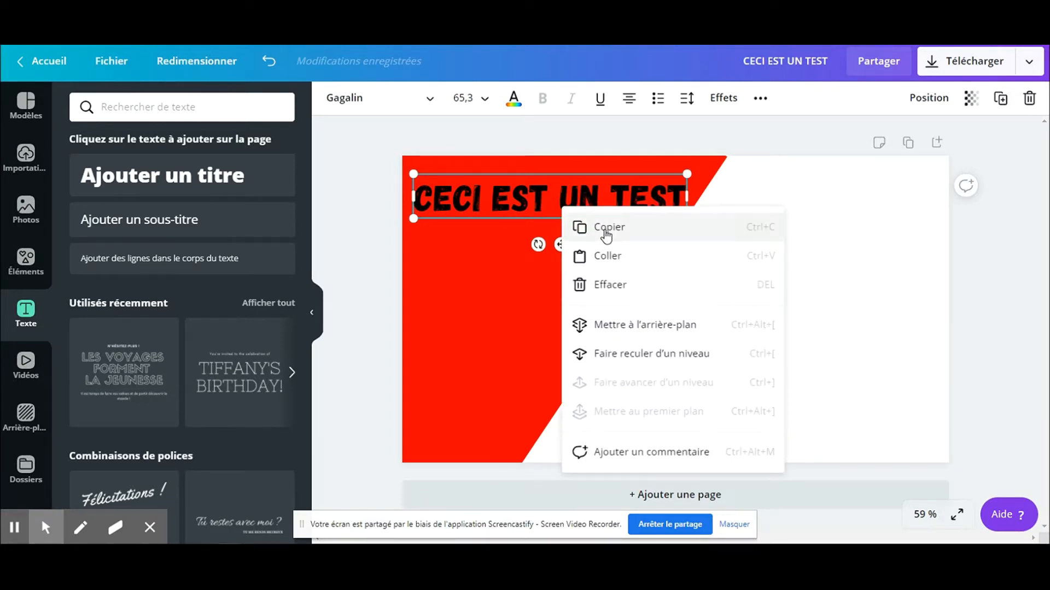
left_click(606, 232)
right_click(508, 280)
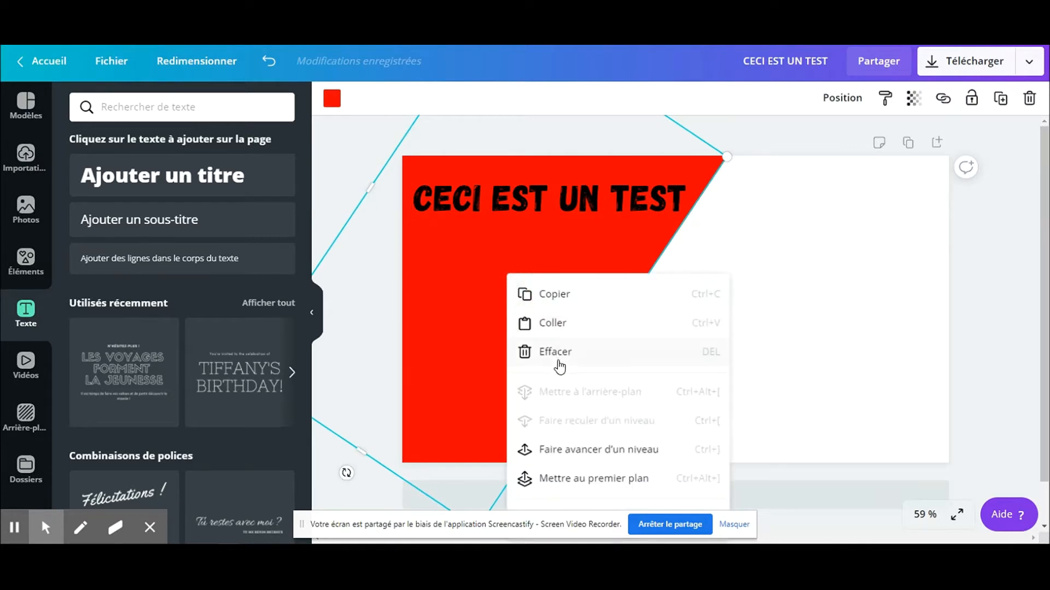
left_click(556, 323)
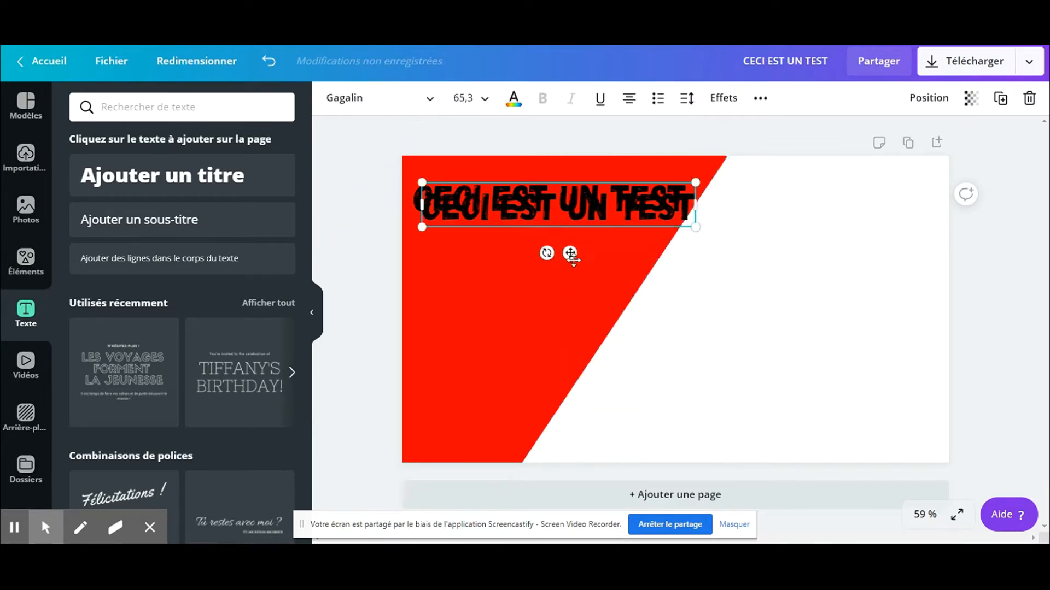
left_click_drag(570, 254, 561, 305)
- Replace the duplicated title's text with "BLABLA", shrink it to font size 49,1 and place it beneath the start of the title
double_click(530, 247)
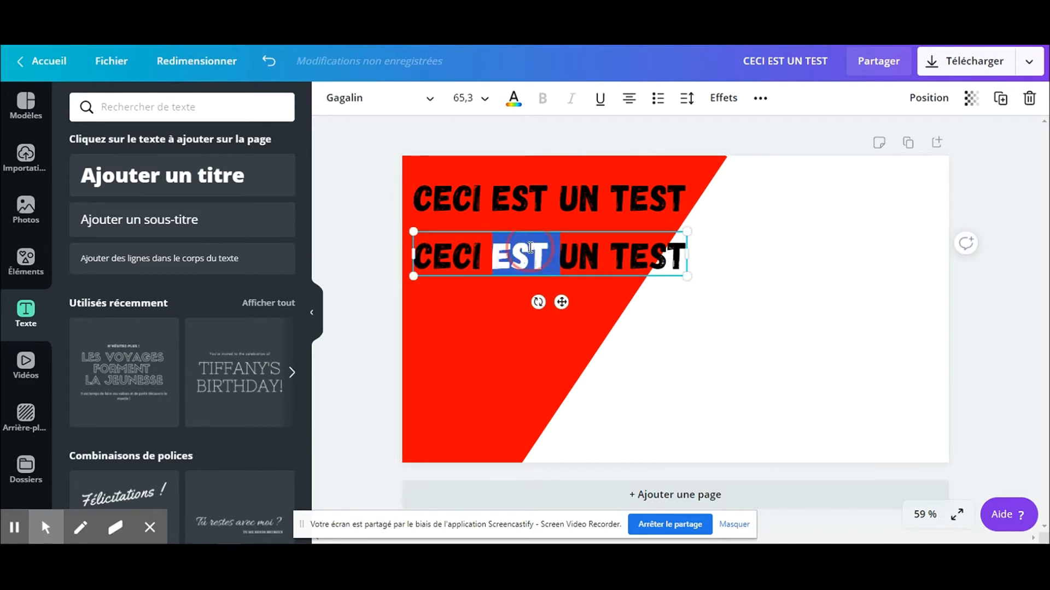
key("ctrl+a")
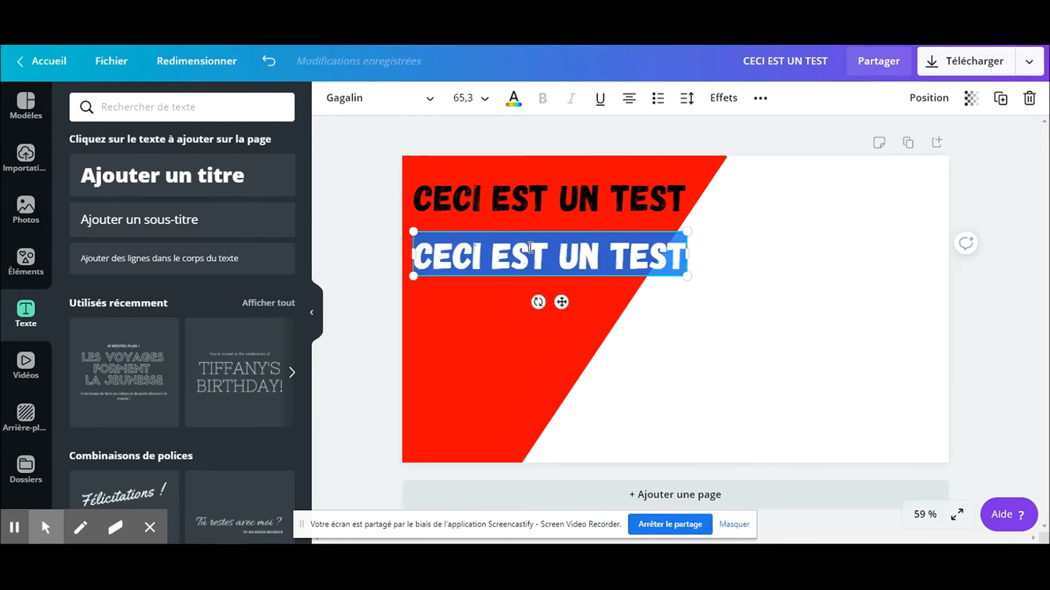
type("BLAB")
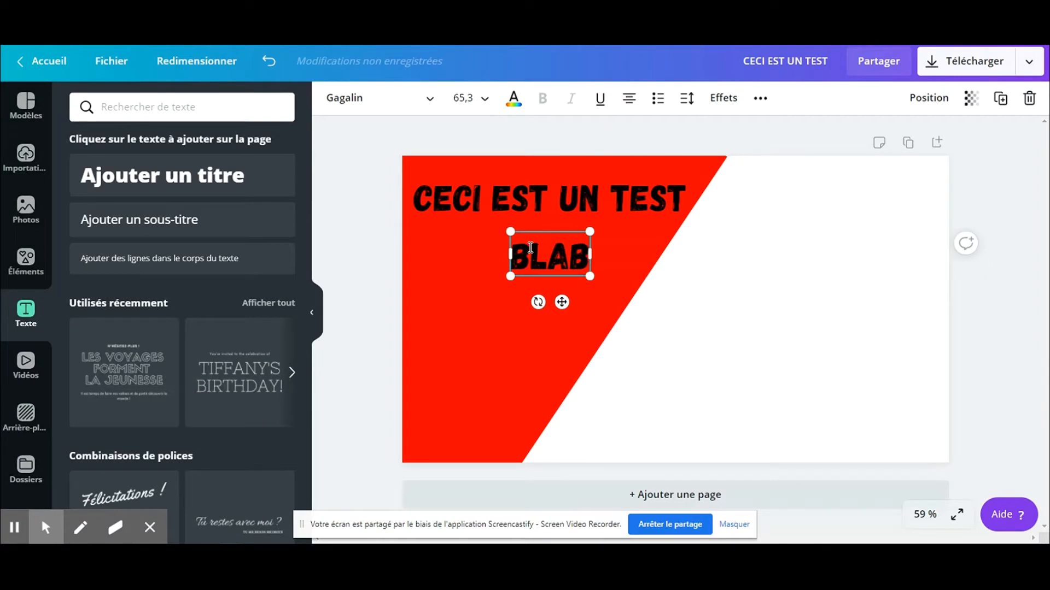
type("LA")
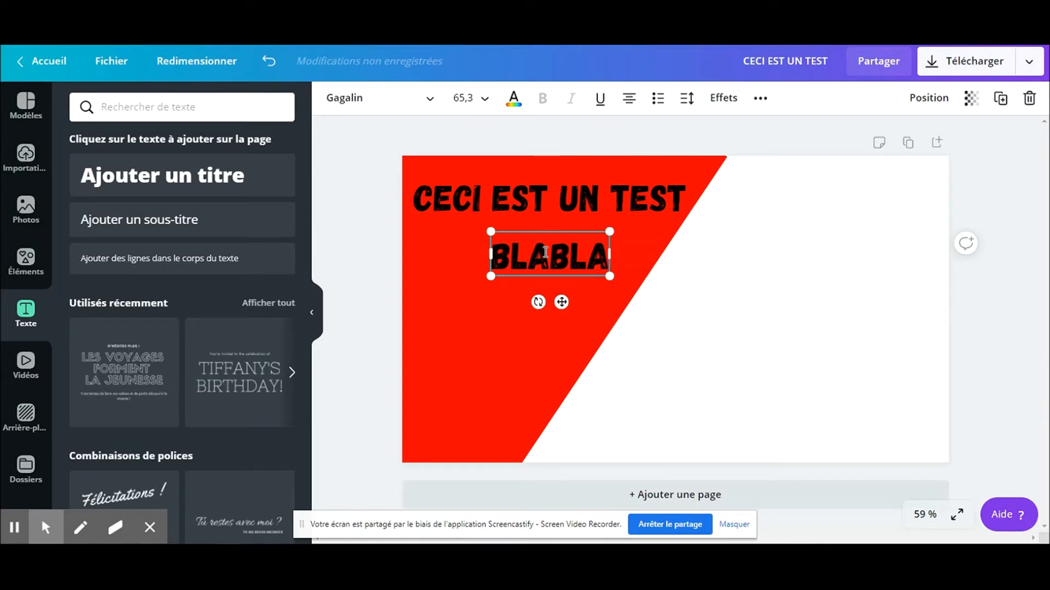
left_click_drag(609, 275, 488, 292)
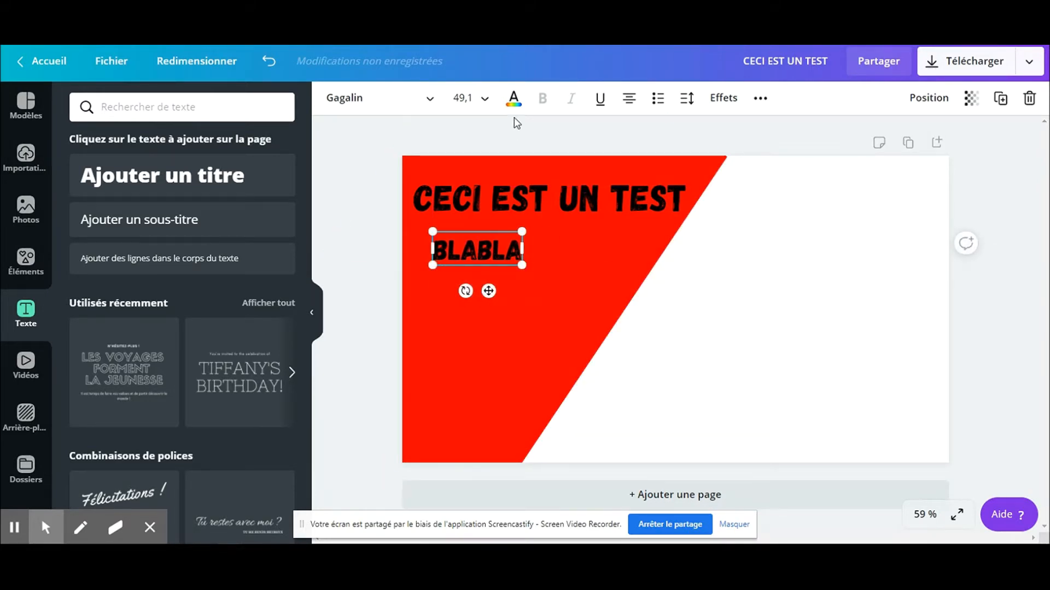
- Colour the BLABLA text white and give it the Ombré effect with a black shadow
left_click(514, 98)
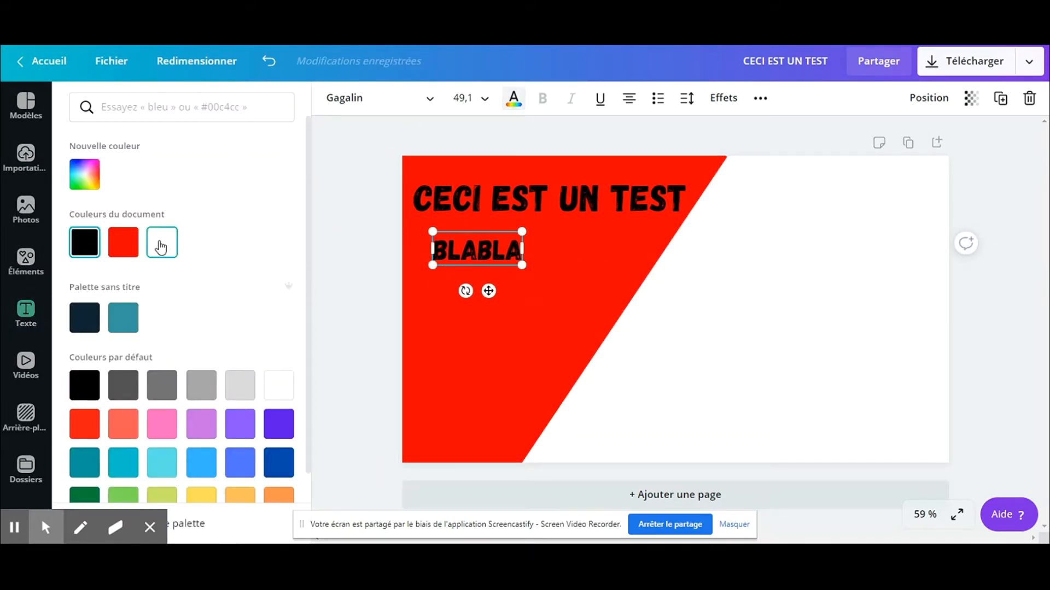
left_click(161, 246)
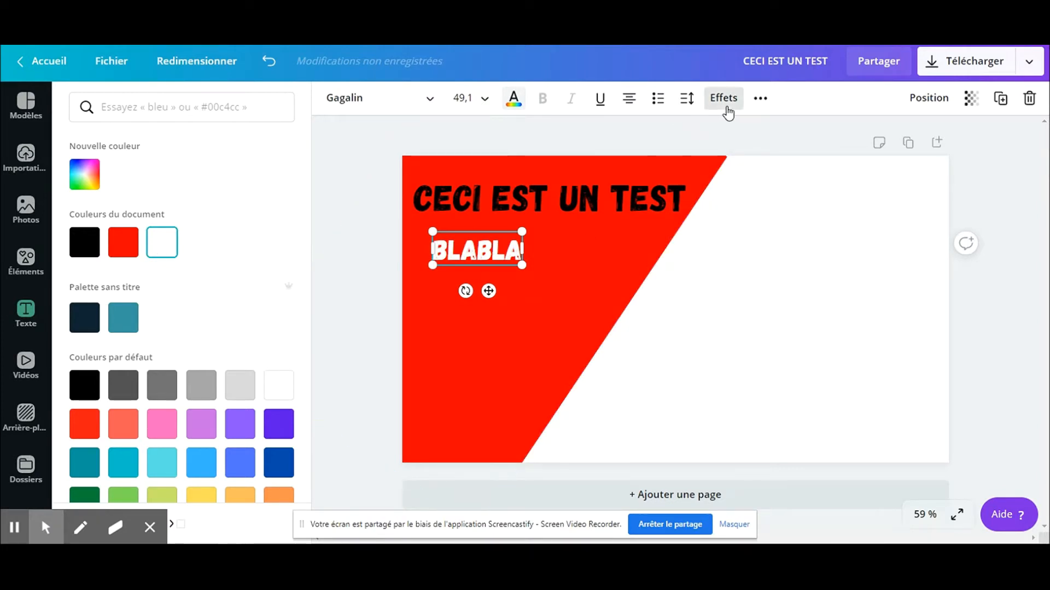
left_click(725, 102)
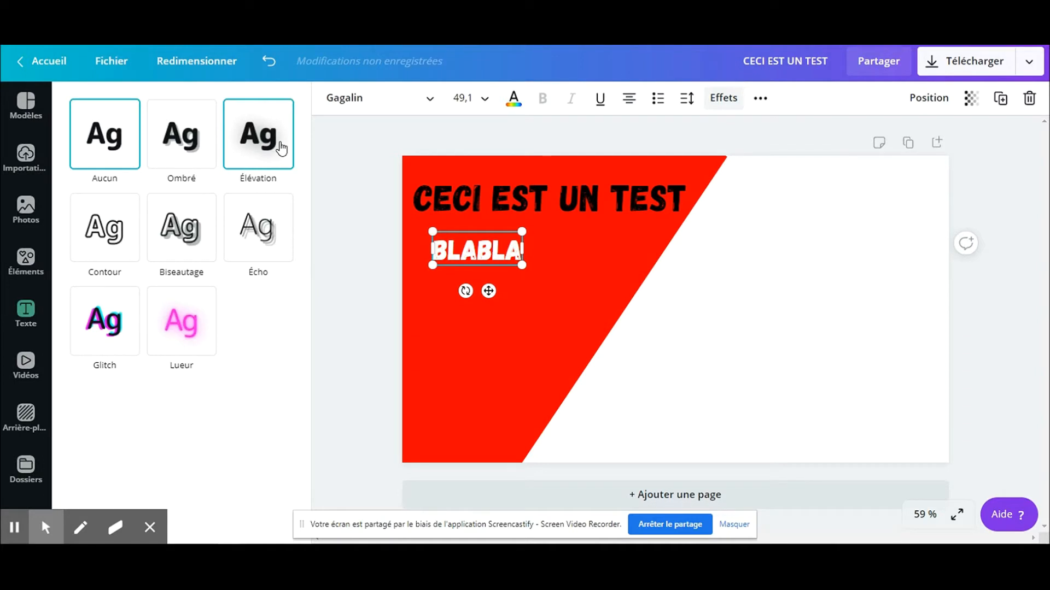
left_click(182, 151)
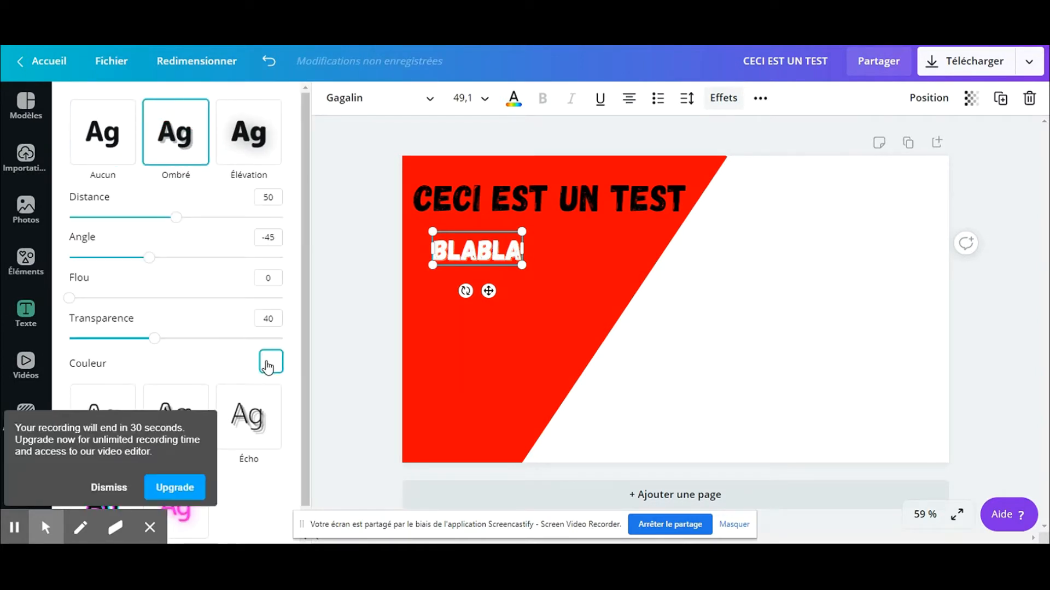
left_click(270, 363)
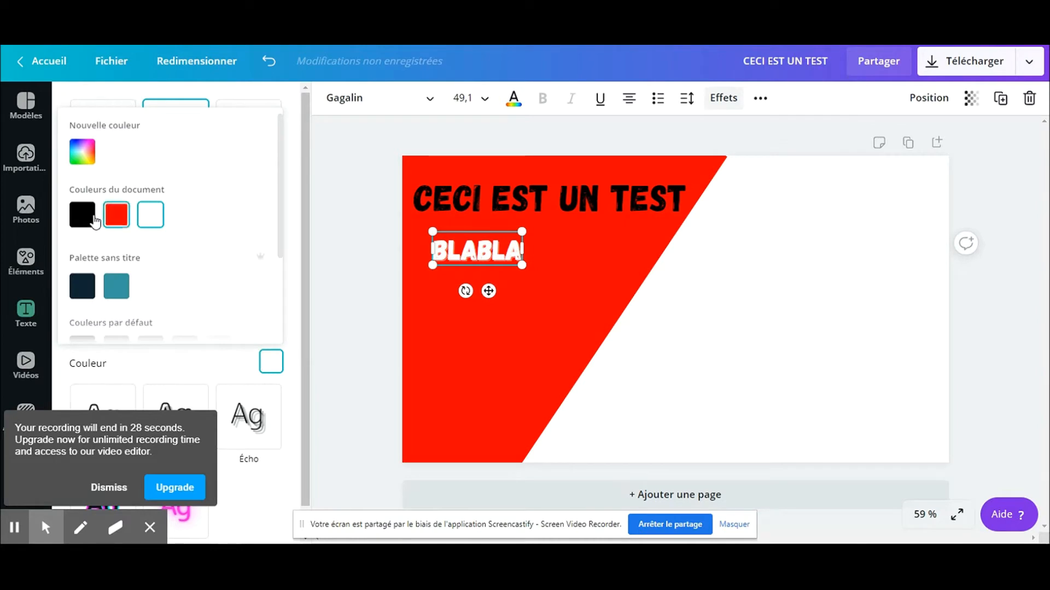
left_click(86, 218)
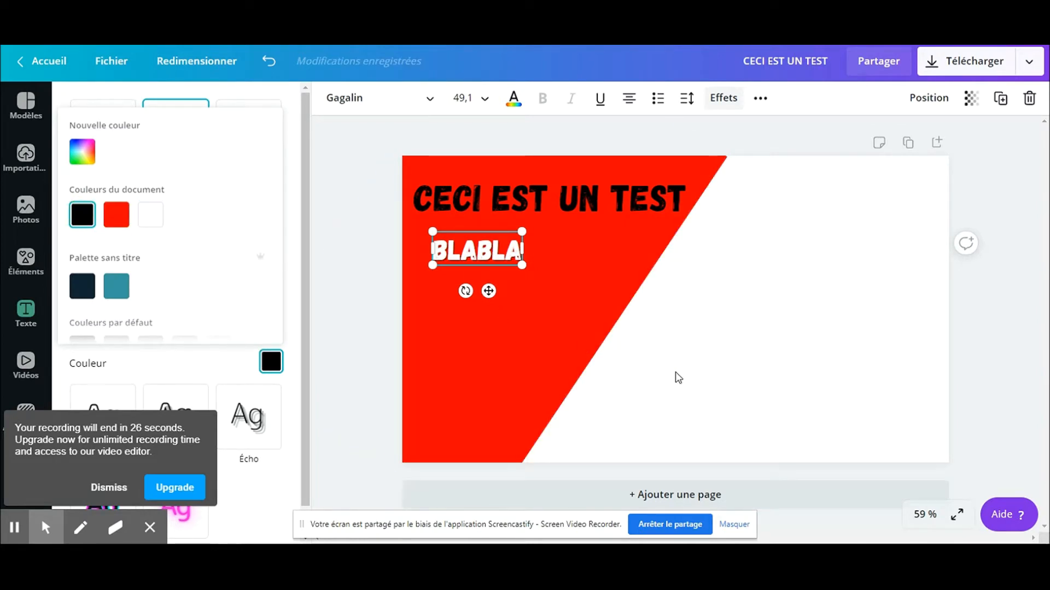
left_click(676, 373)
left_click(705, 377)
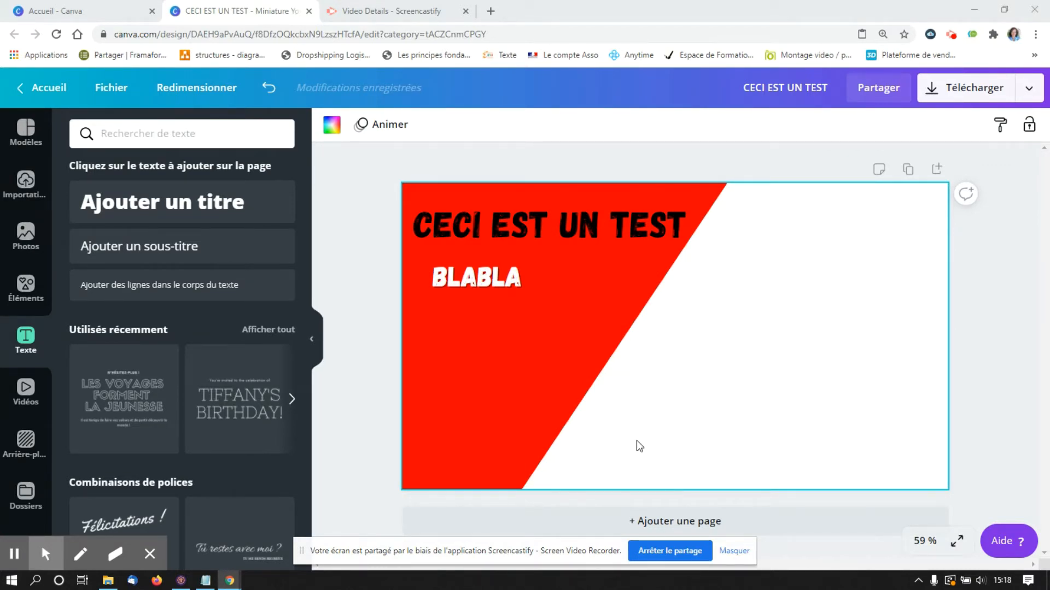
- Set the page background to the document's black, leaving the red slanted shape on top
left_click(468, 363)
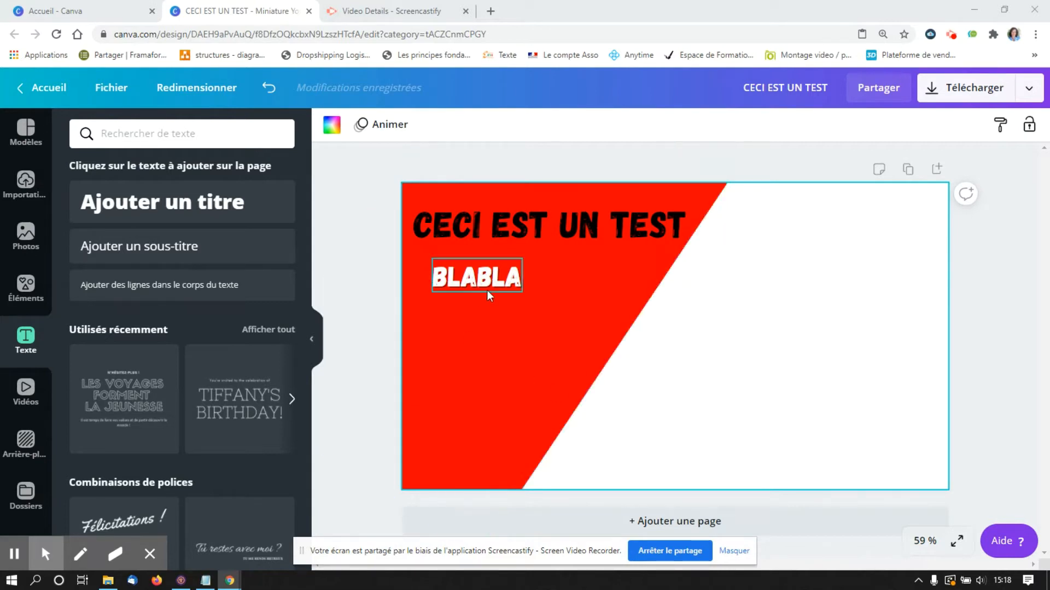
left_click(703, 413)
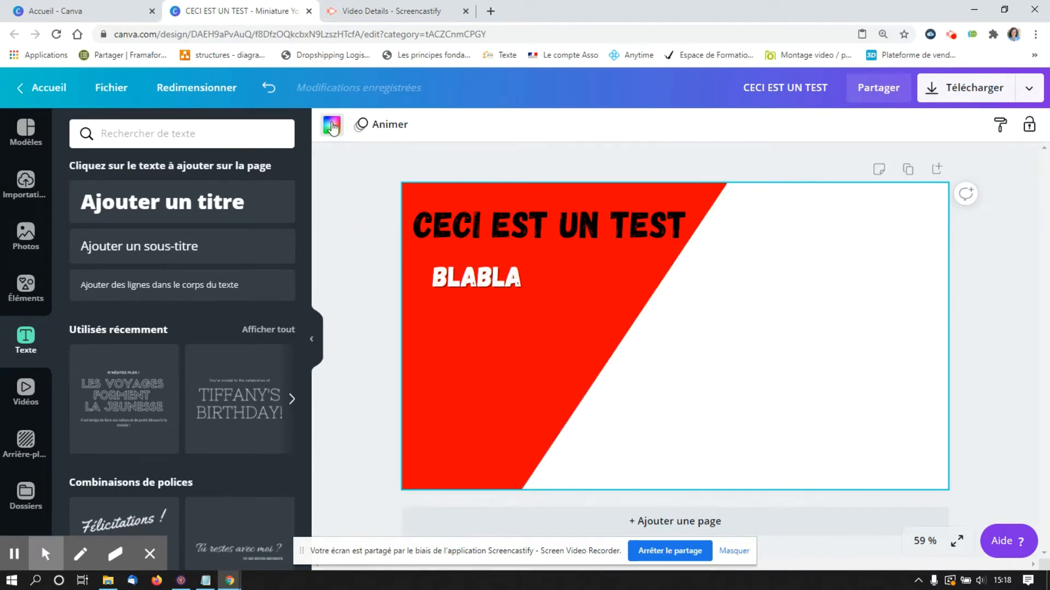
left_click(332, 126)
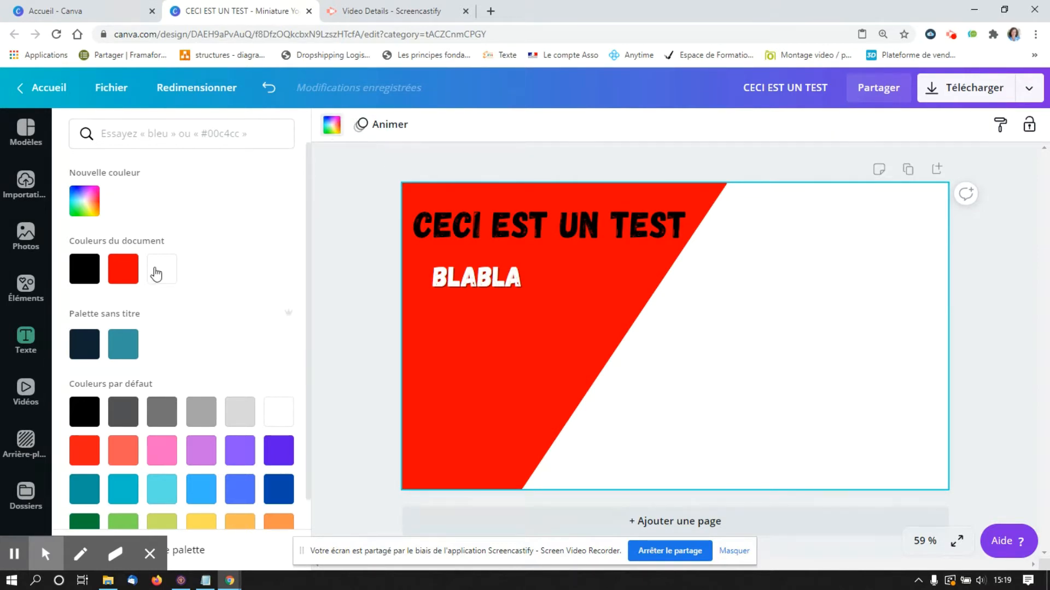
left_click(83, 270)
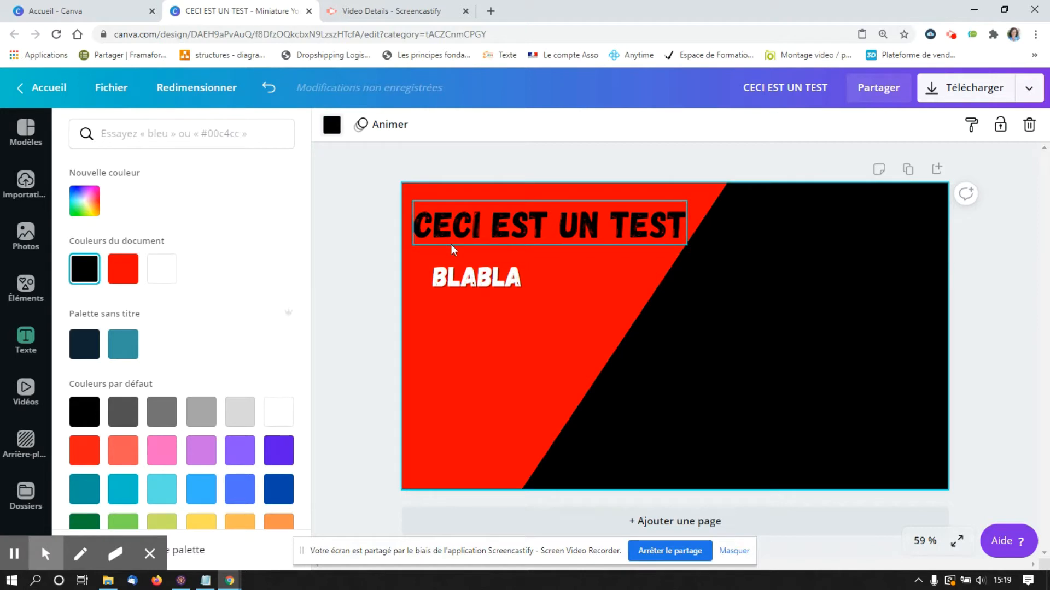
left_click(522, 171)
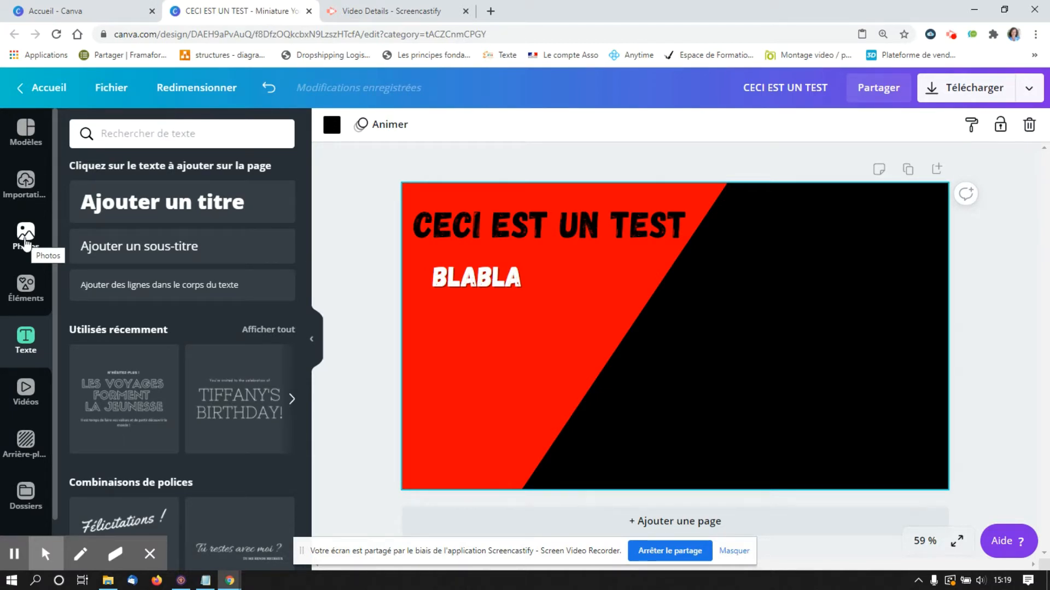
- Add the stock photo of the woman in profile on an orange backdrop and place it over the black area
left_click(25, 239)
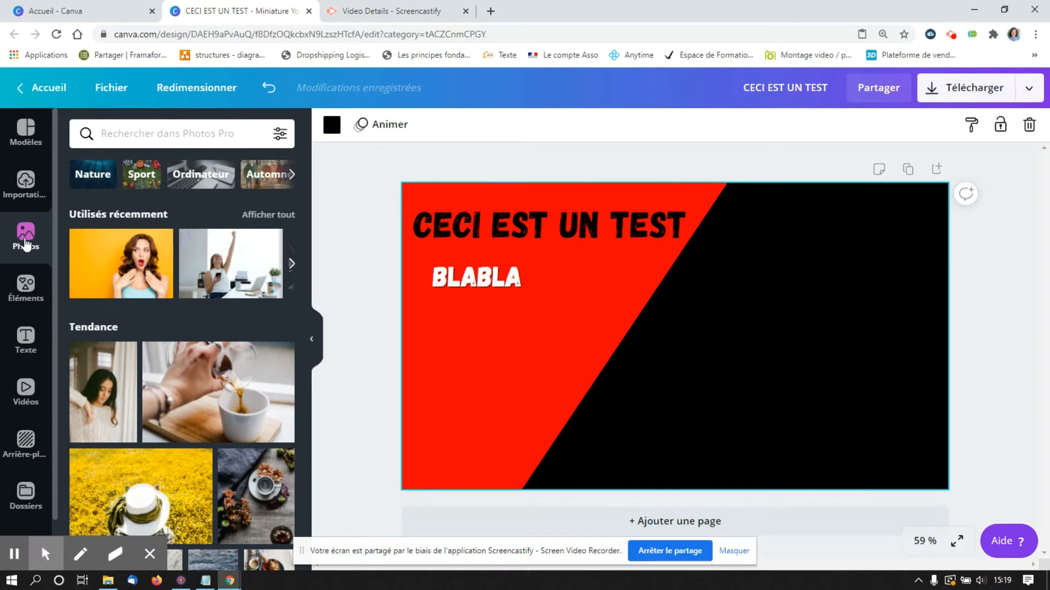
left_click(307, 174)
left_click_drag(307, 174, 309, 215)
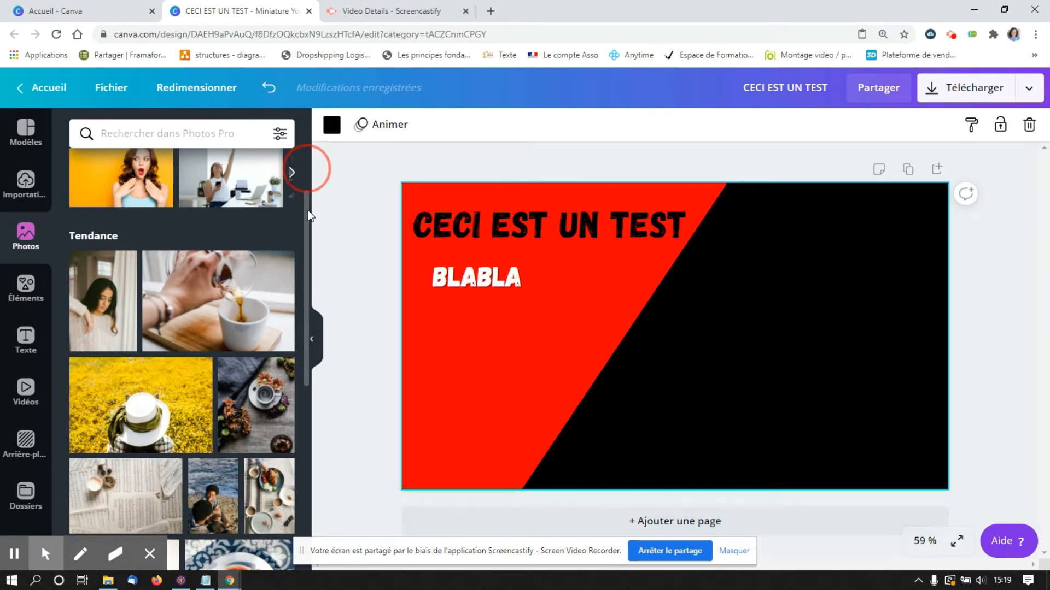
left_click_drag(309, 214, 317, 304)
scroll(317, 303, "down", 2)
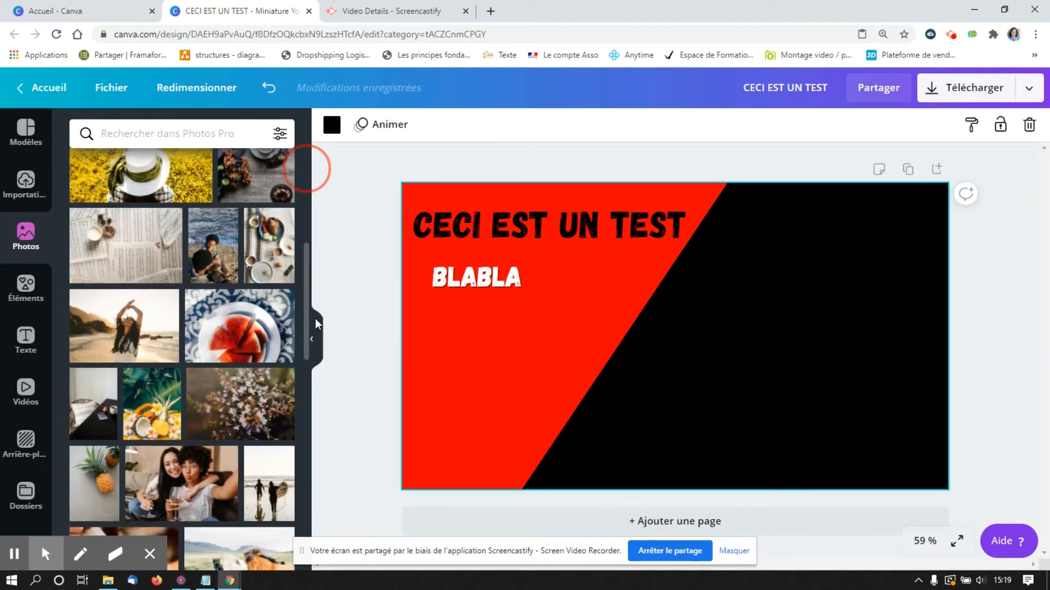
left_click_drag(304, 247, 312, 407)
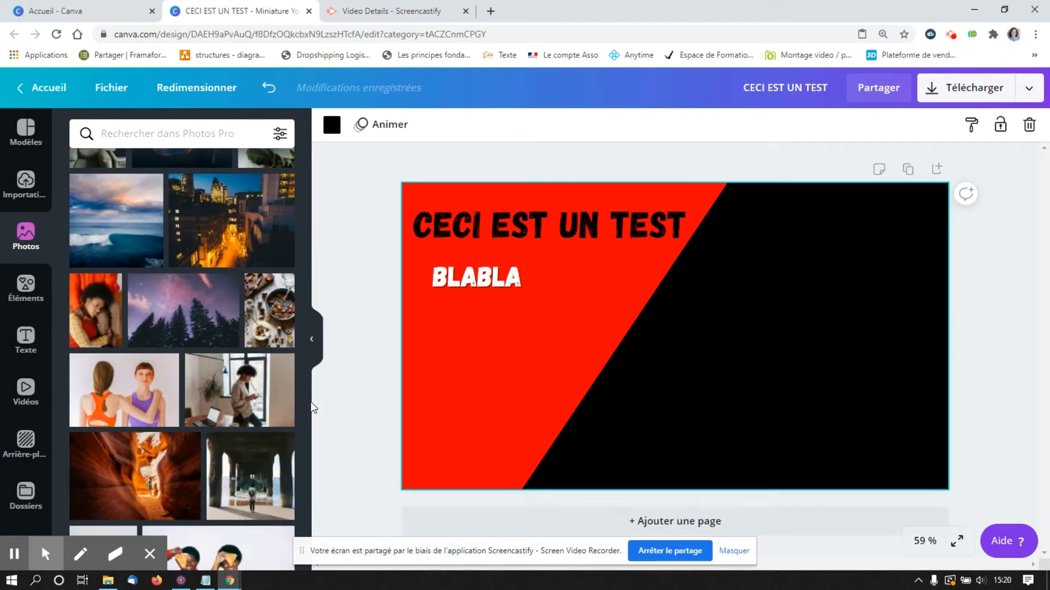
left_click_drag(306, 440, 308, 486)
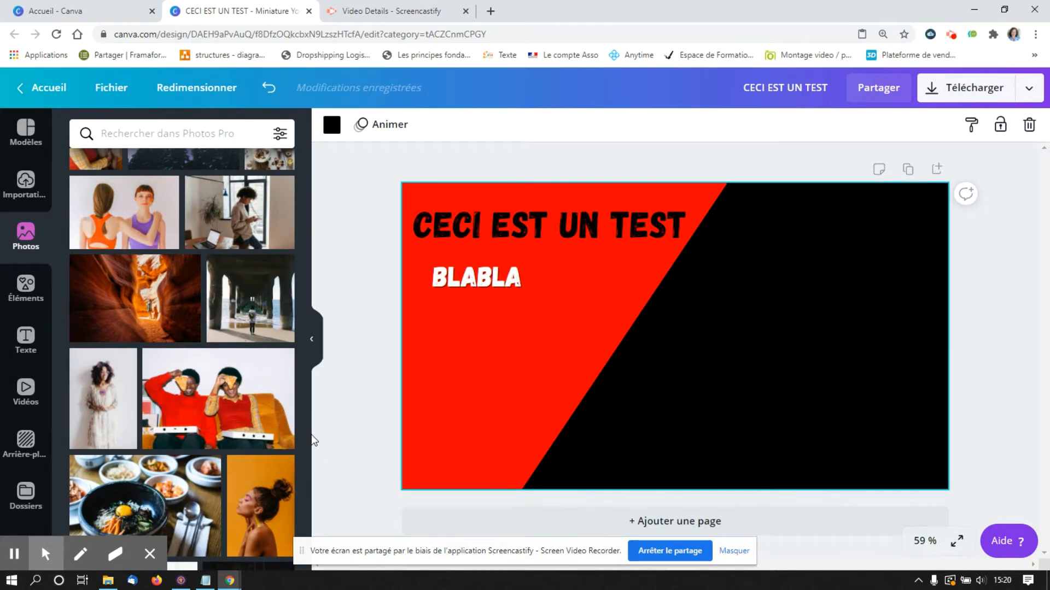
left_click(267, 499)
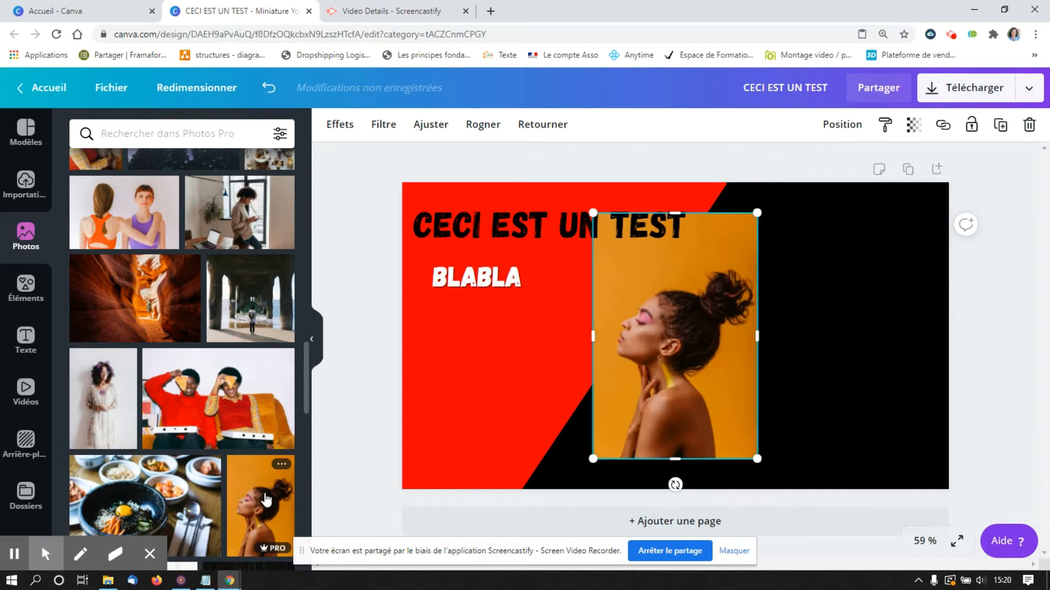
left_click_drag(672, 327, 809, 325)
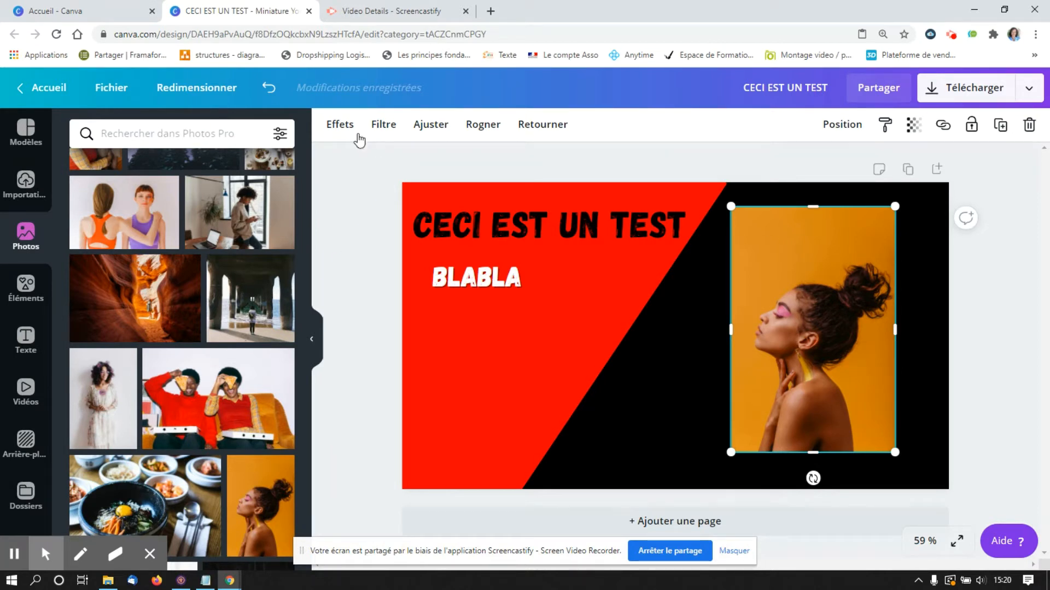
- Remove the photo's background and enlarge the woman's cutout to fill the black area down to the page's lower edge
left_click(341, 127)
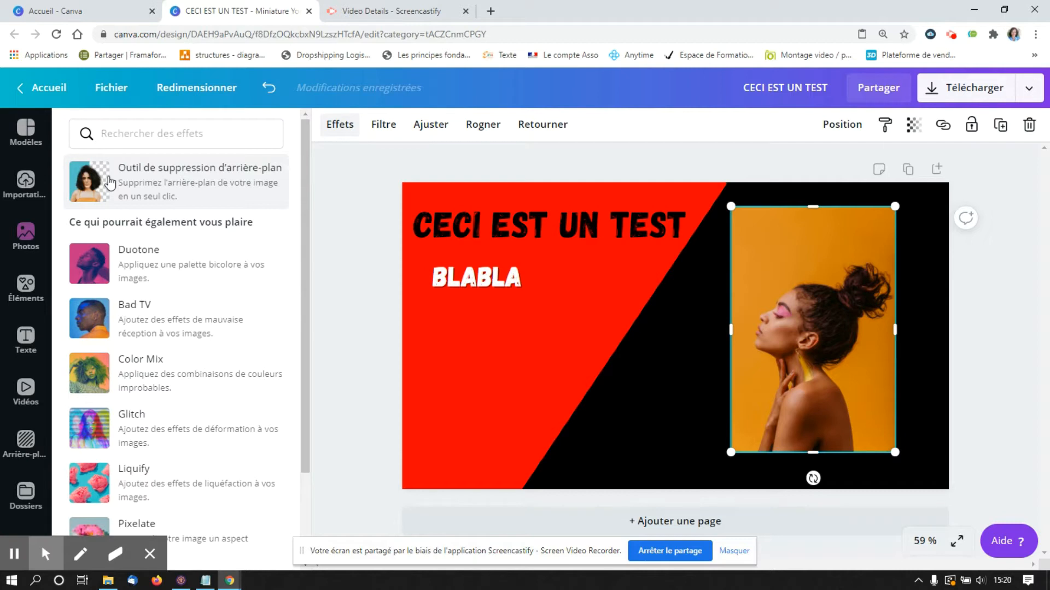
left_click(185, 187)
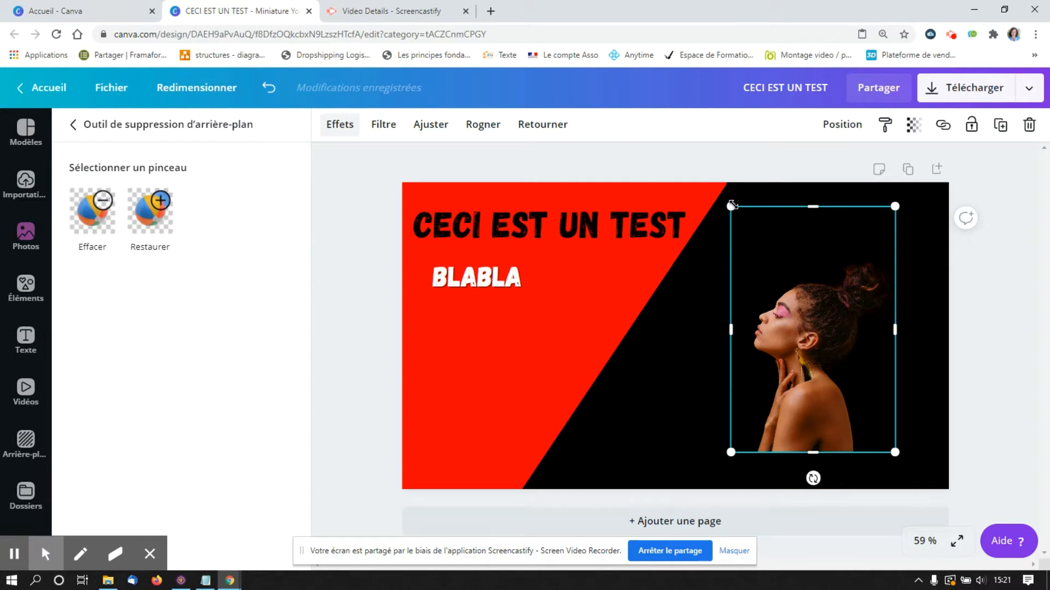
left_click_drag(731, 205, 654, 133)
left_click_drag(896, 453, 931, 481)
left_click_drag(780, 423, 787, 423)
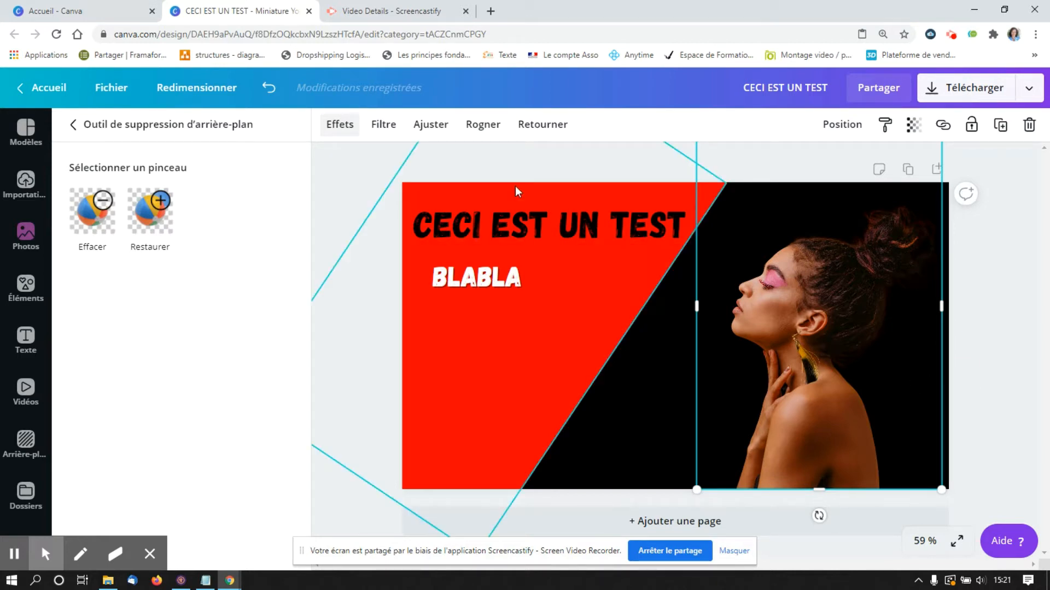
- Adjust the woman's photo to brightness 39, contrast 27 and saturation 28, keeping hue and blur at 0
left_click(431, 139)
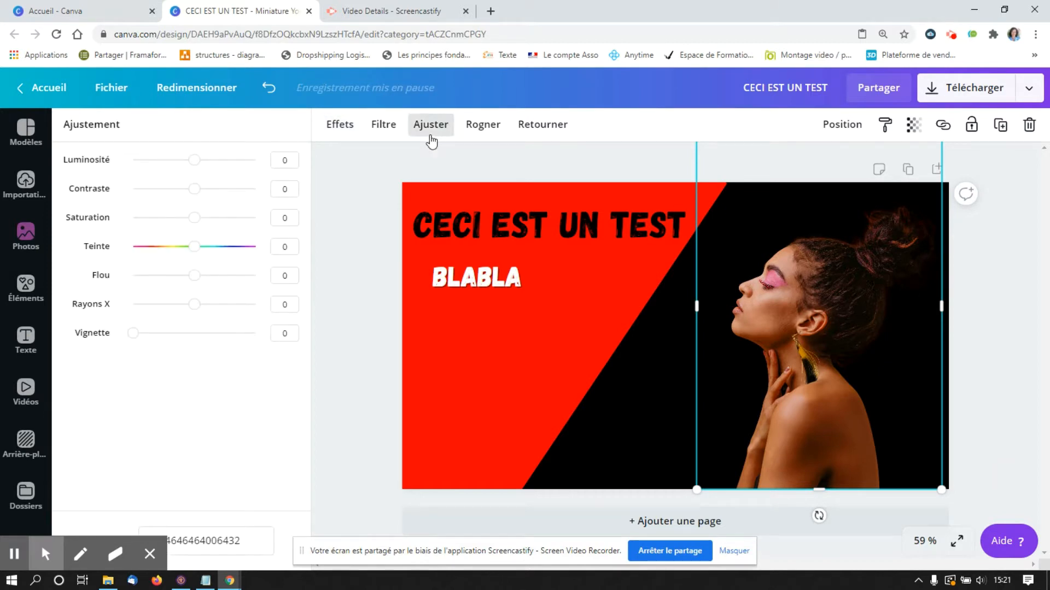
left_click(193, 161)
left_click_drag(192, 166, 213, 228)
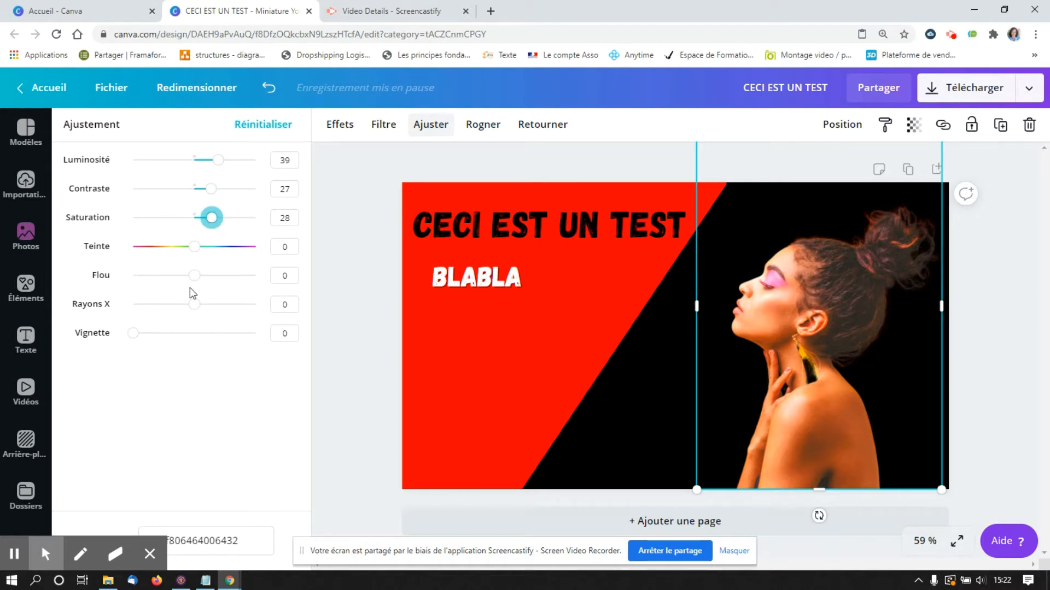
mouse_move(194, 276)
left_mouse_down()
mouse_move(161, 282)
mouse_move(242, 284)
mouse_move(196, 281)
left_mouse_up()
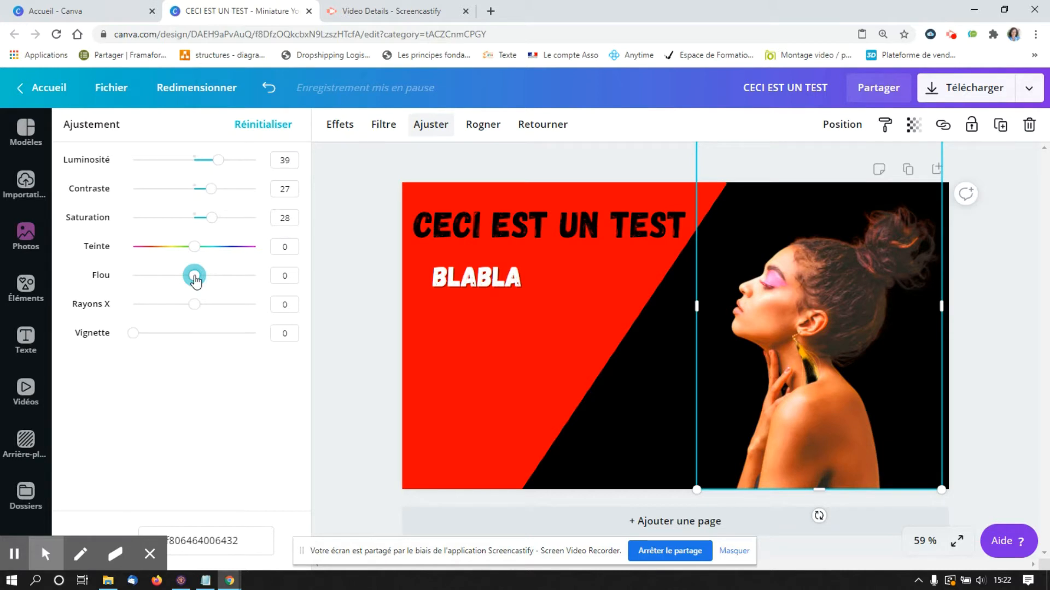
mouse_move(194, 246)
left_mouse_down()
mouse_move(133, 248)
mouse_move(259, 252)
mouse_move(195, 252)
left_mouse_up()
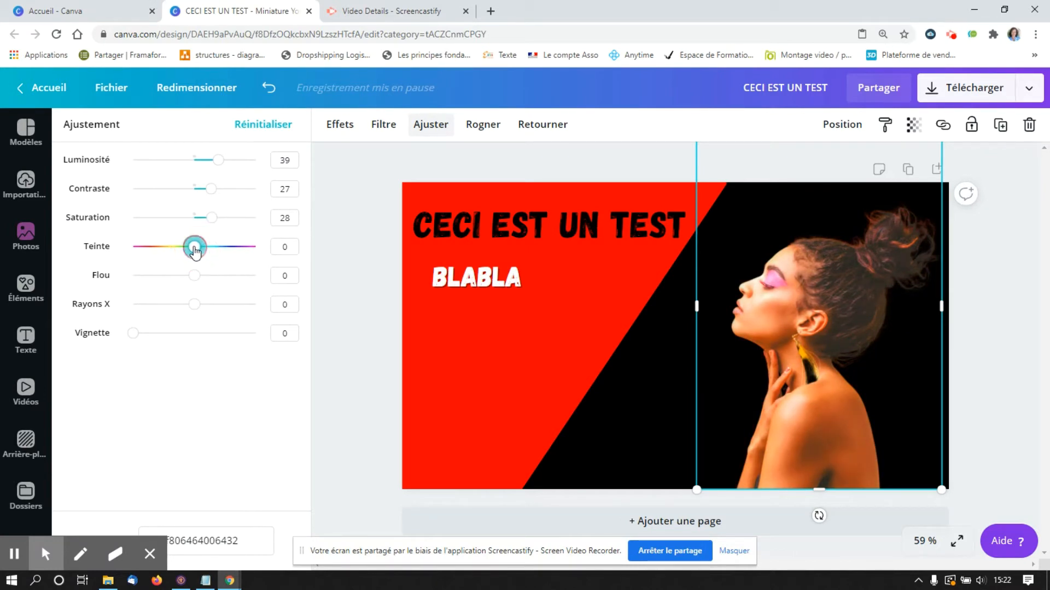
left_click(642, 406)
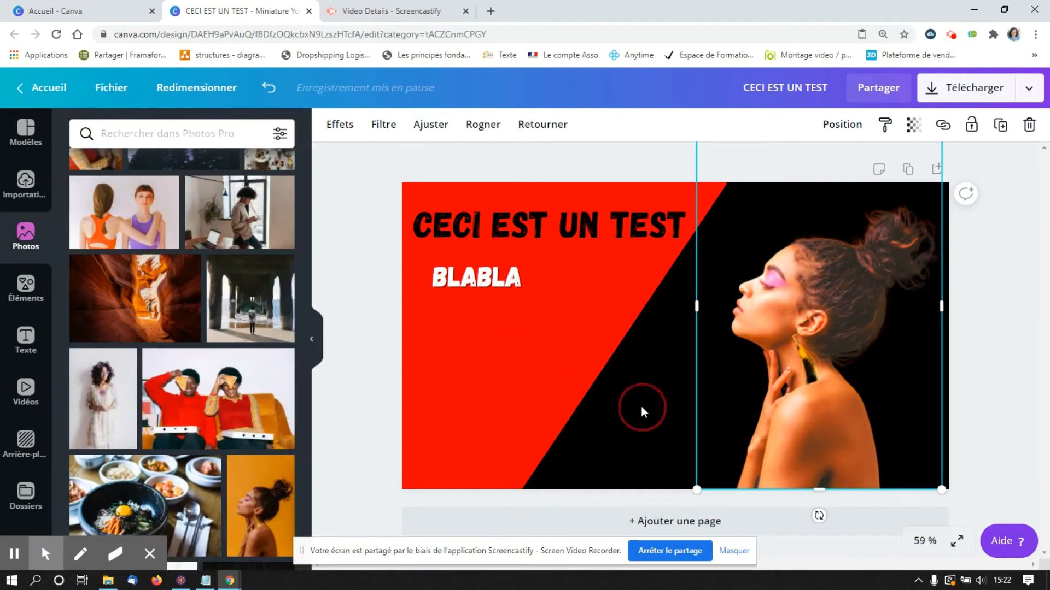
left_click(640, 406)
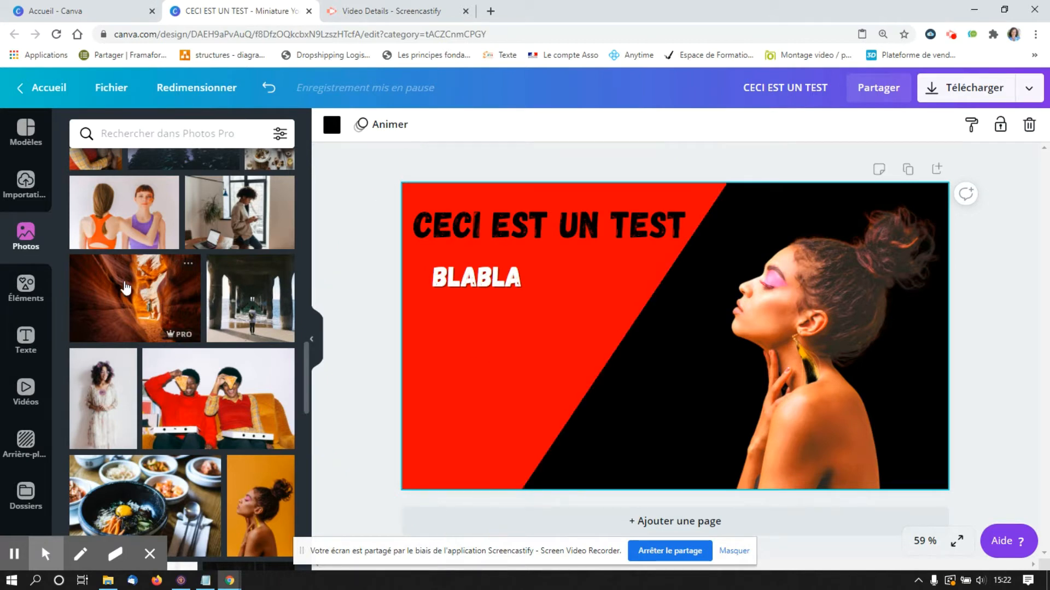
- Add the desktop computer monitor frame, shrink it and place it at the lower edge of the red area beneath BLABLA
left_click(25, 292)
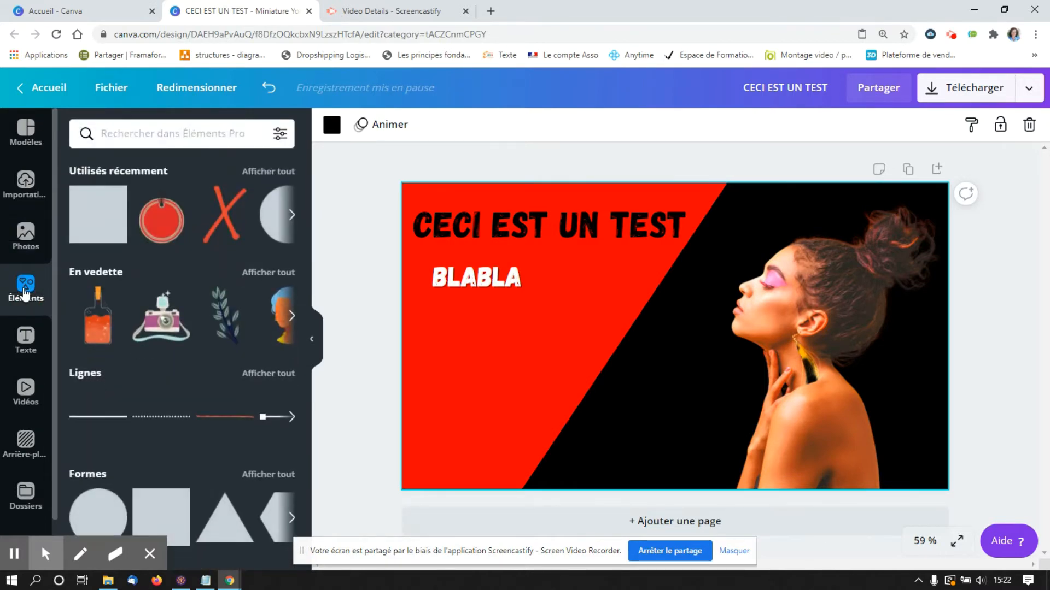
left_click_drag(306, 195, 311, 275)
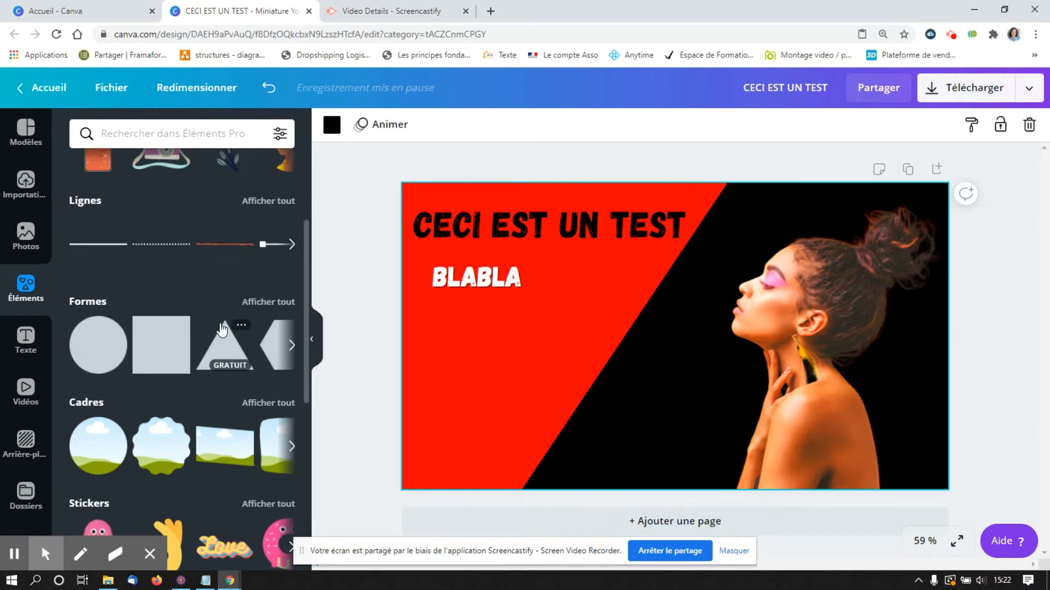
left_click(309, 339)
left_click_drag(308, 340, 311, 400)
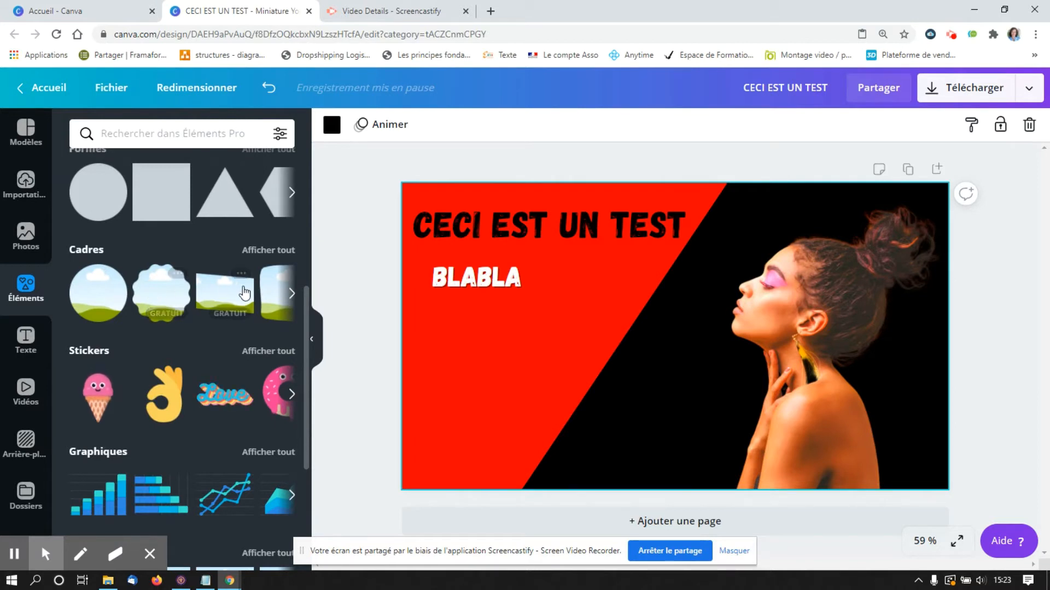
left_click(292, 293)
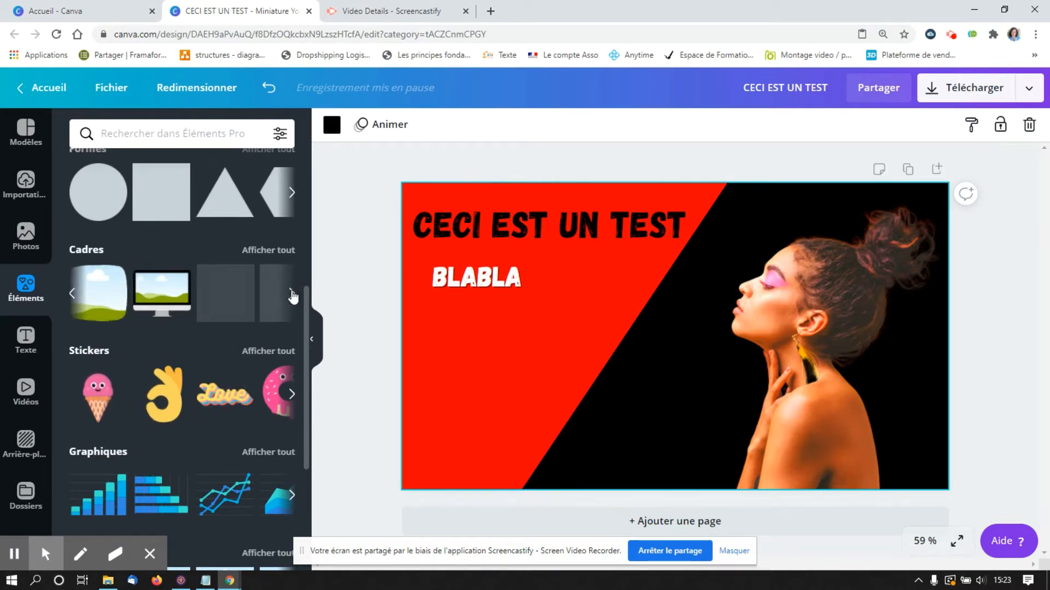
left_click(164, 298)
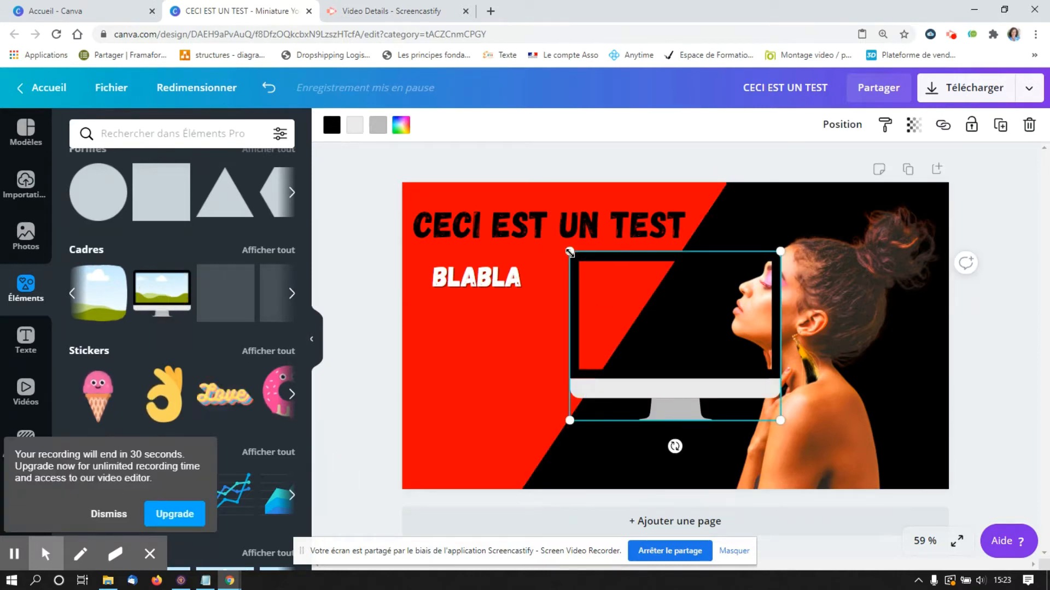
left_click_drag(569, 253, 615, 287)
left_click_drag(680, 315, 528, 402)
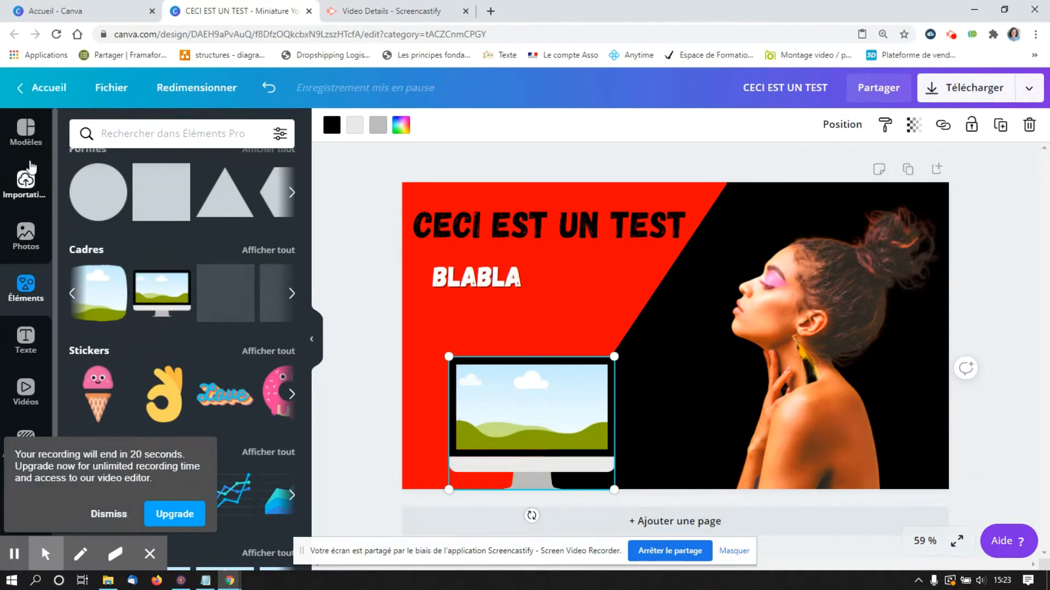
- Fill the monitor frame's screen with the uploaded photo of the man seen from behind by the sea
left_click(28, 179)
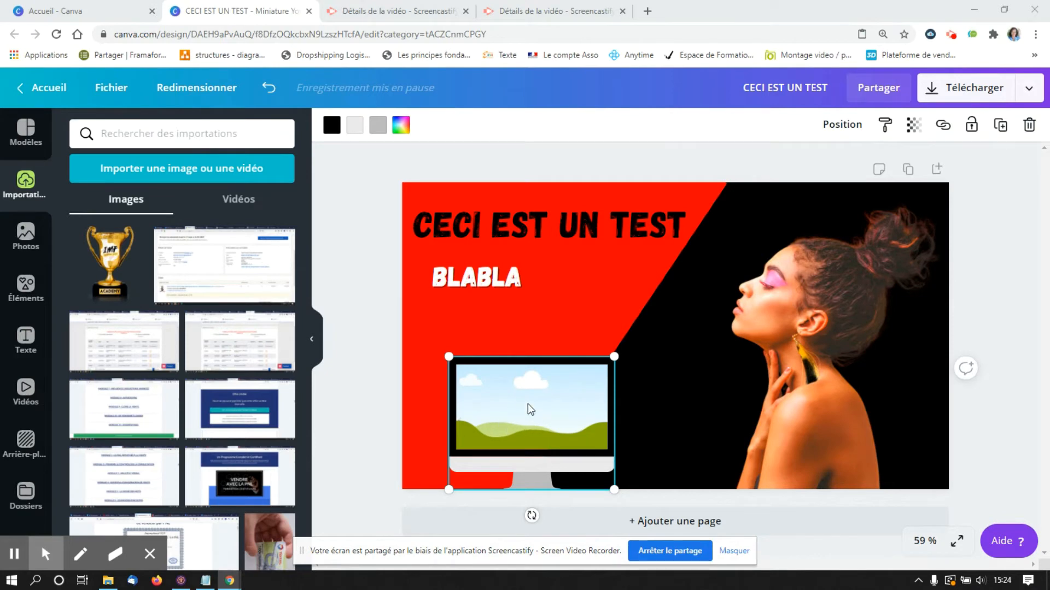
left_click_drag(308, 240, 307, 327)
left_click_drag(308, 372, 307, 392)
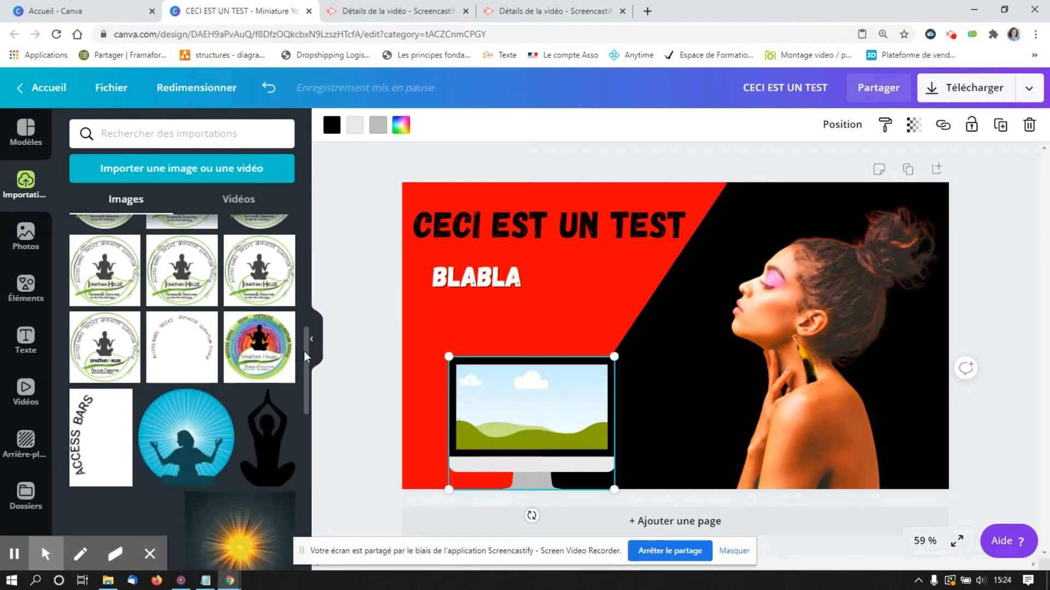
left_click_drag(305, 351, 310, 499)
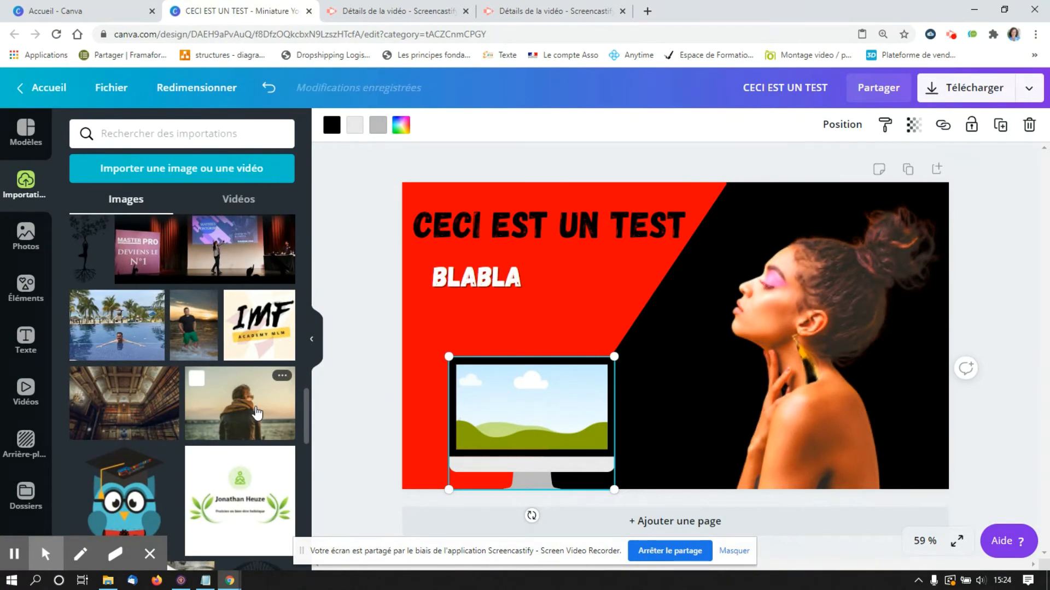
left_click_drag(231, 407, 236, 408)
left_click_drag(240, 404, 471, 401)
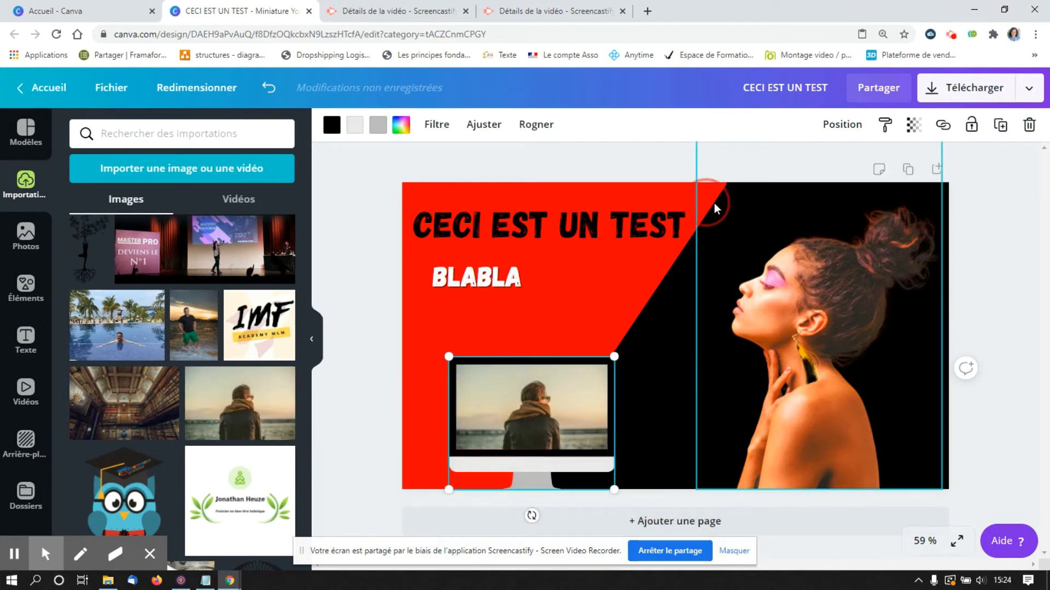
left_click(984, 292)
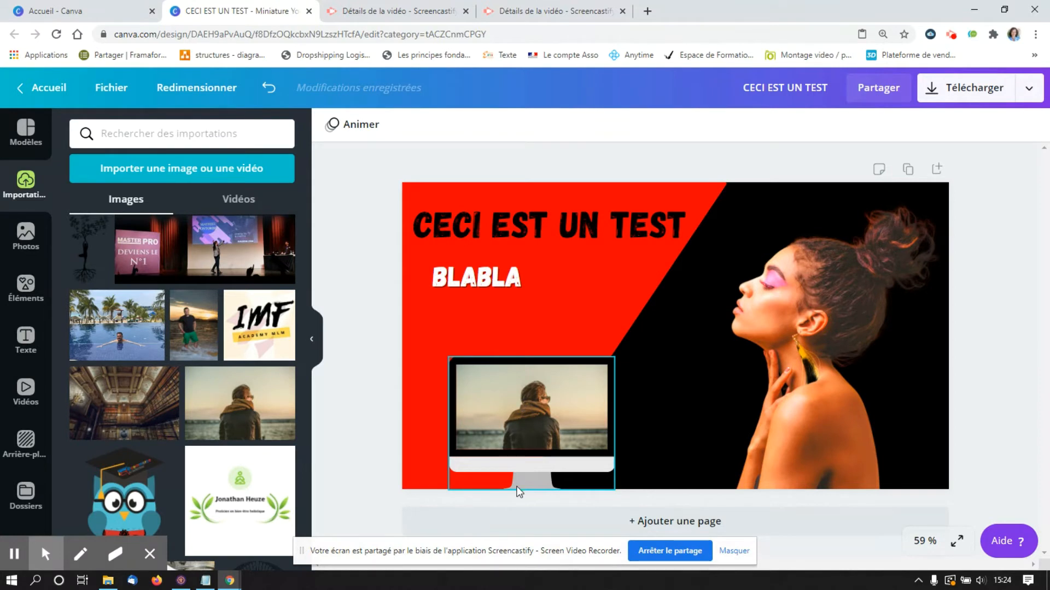
- Recolor the monitor's grey stand with the custom orange #FFA100
left_click(519, 468)
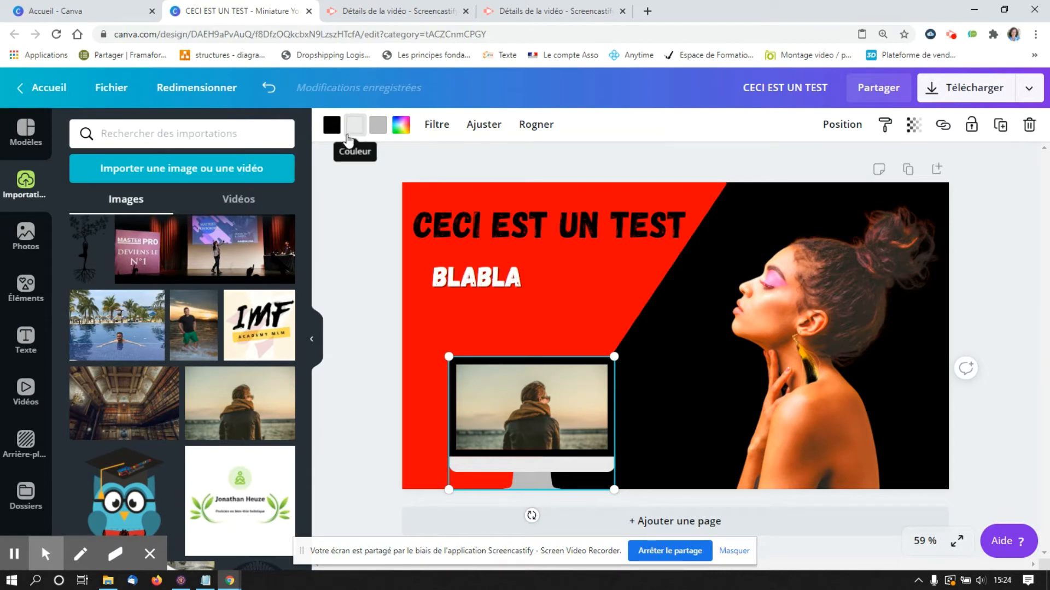
left_click(375, 130)
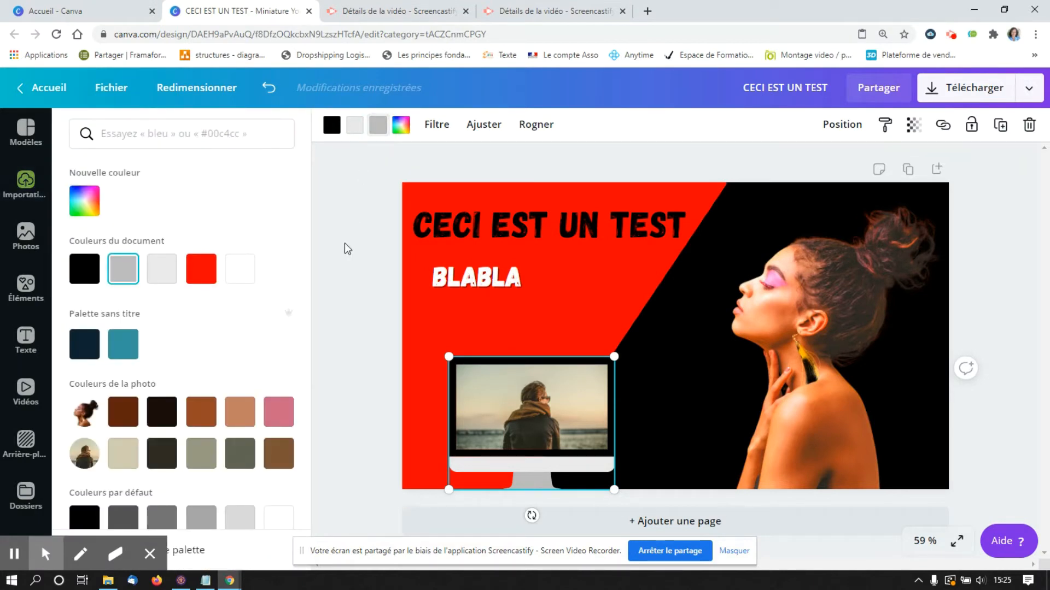
left_click_drag(307, 225, 307, 229)
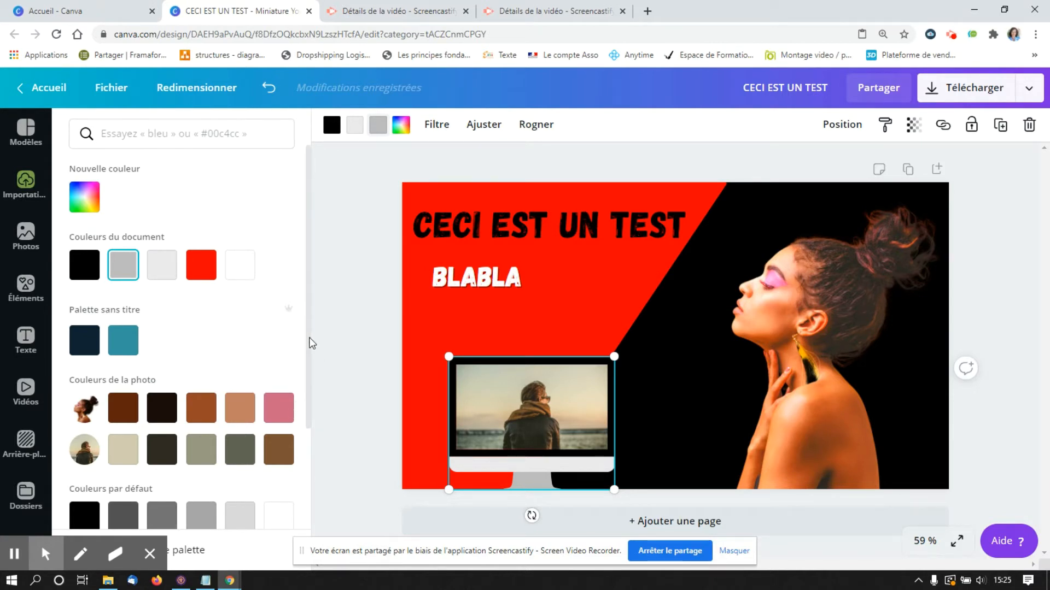
left_click_drag(310, 337, 311, 432)
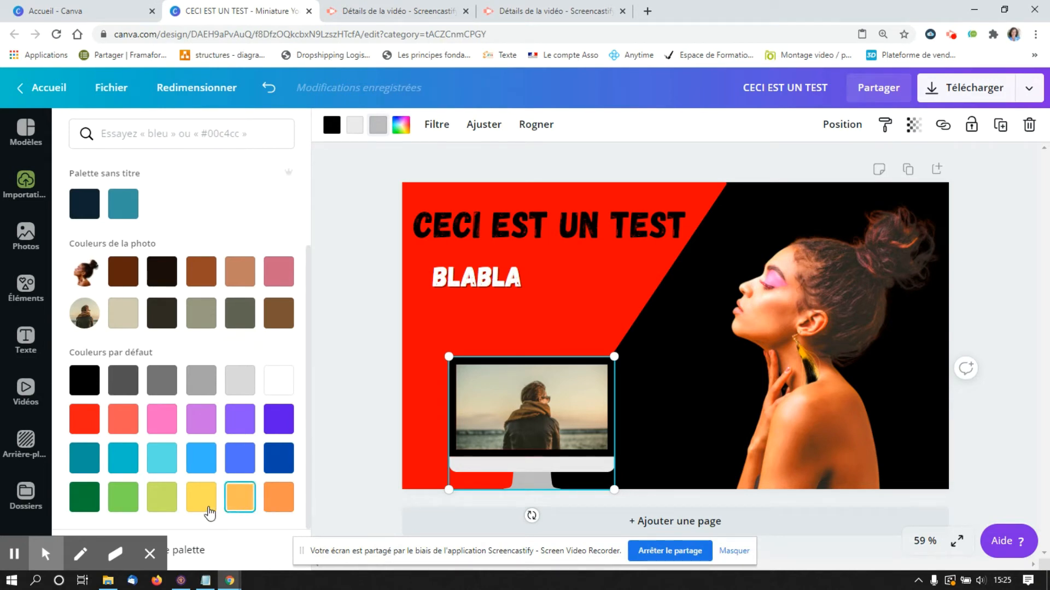
left_click(279, 498)
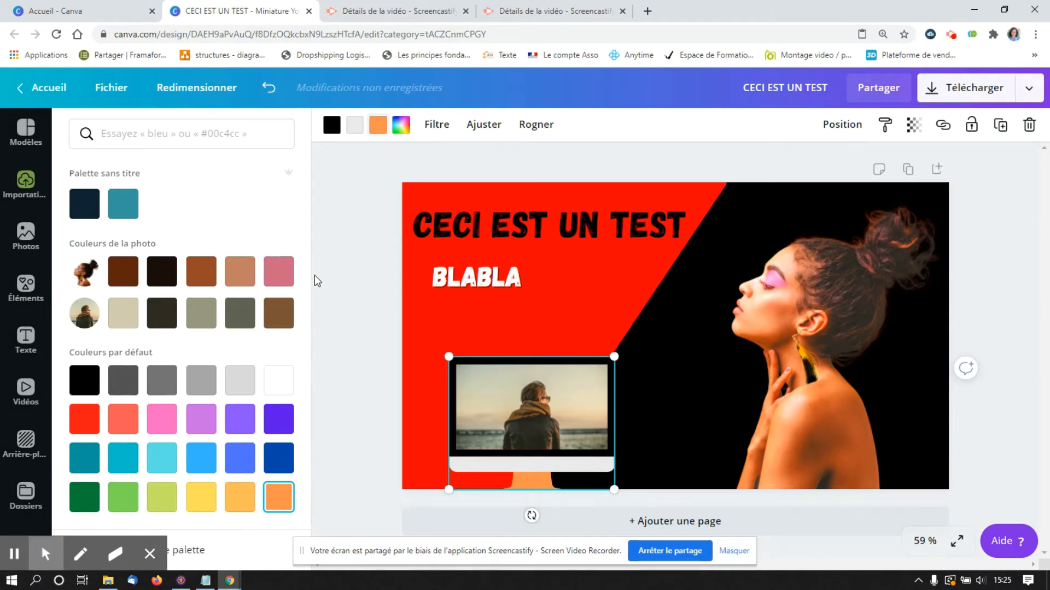
left_click_drag(307, 274, 298, 121)
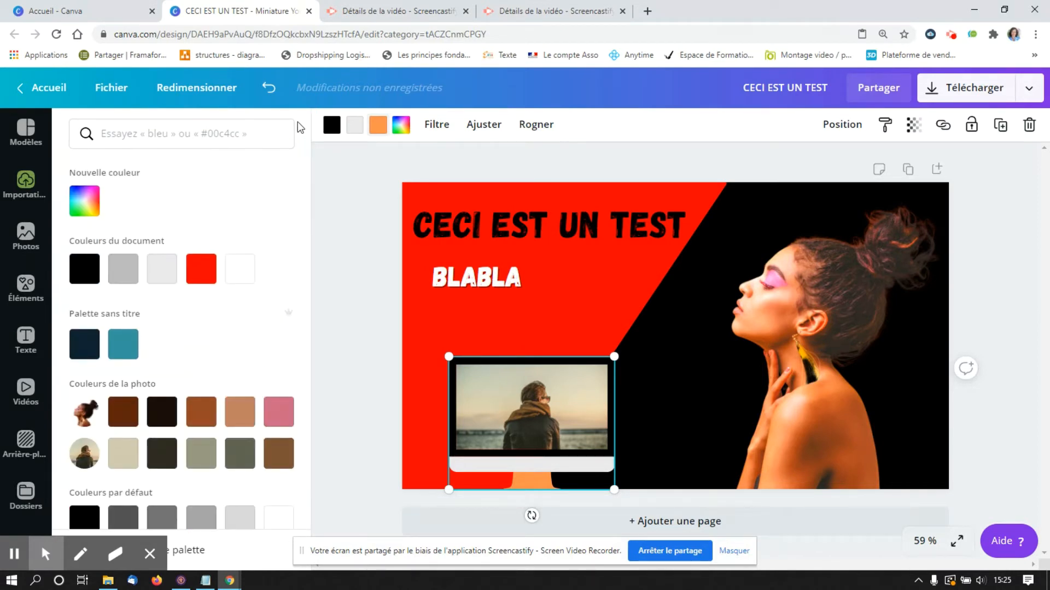
left_click(82, 198)
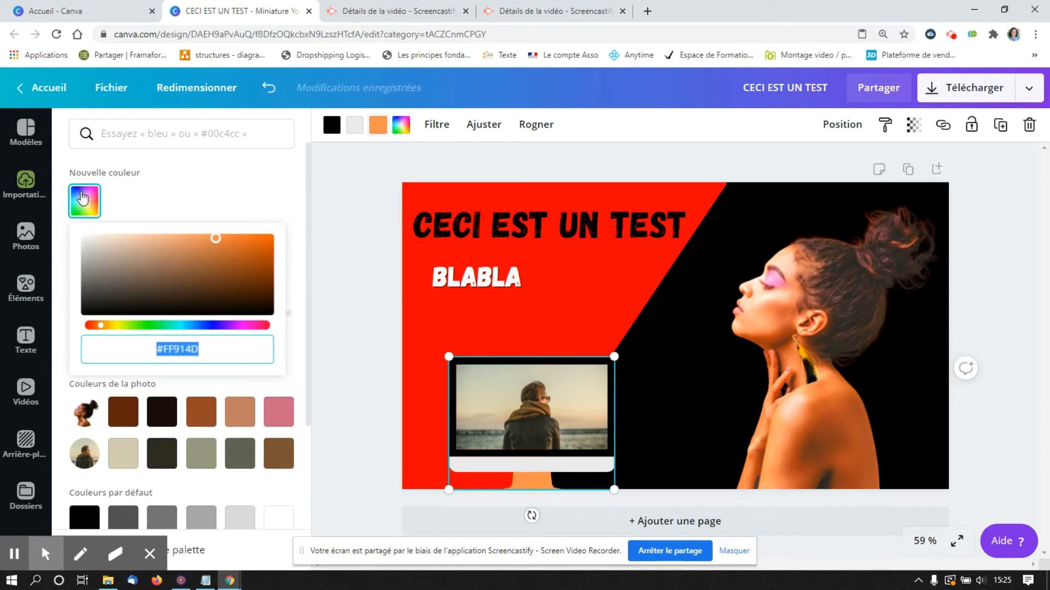
left_click_drag(101, 326, 110, 330)
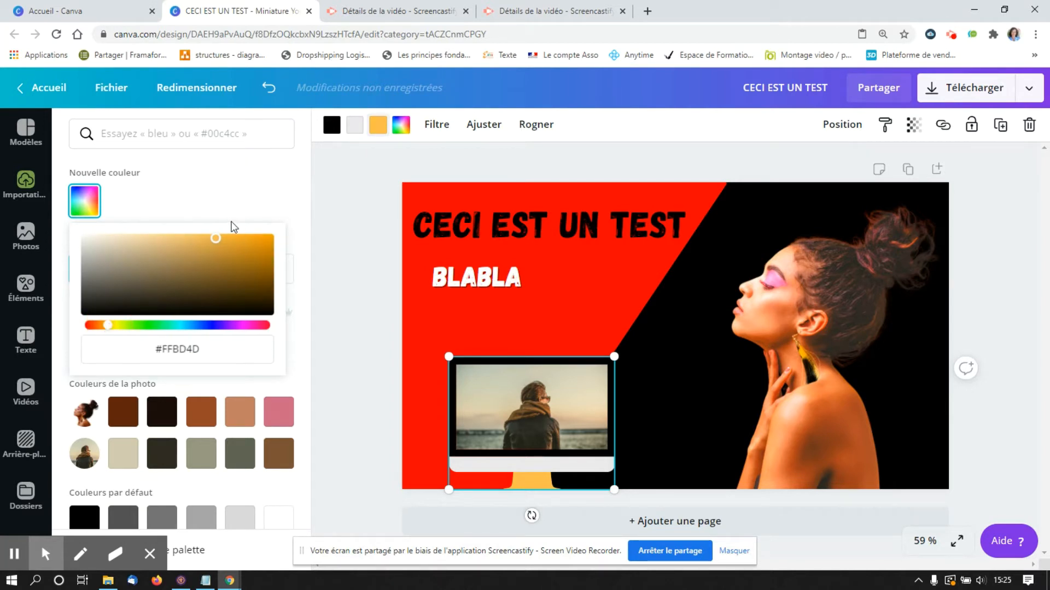
left_click_drag(223, 240, 275, 226)
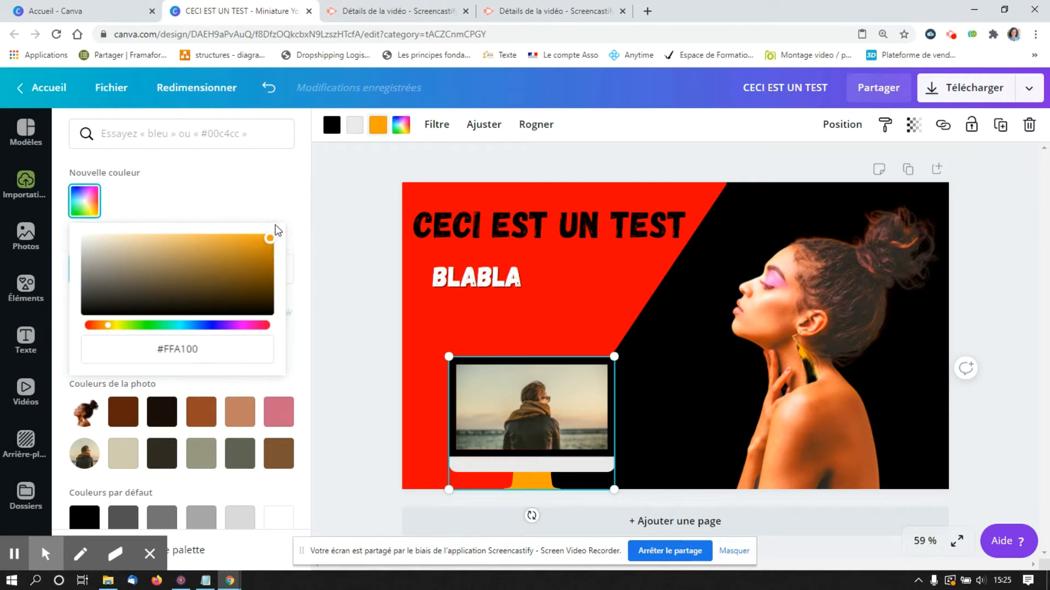
- Recolor the light grey strip under the monitor's screen with the custom yellow #FFE609
left_click(355, 129)
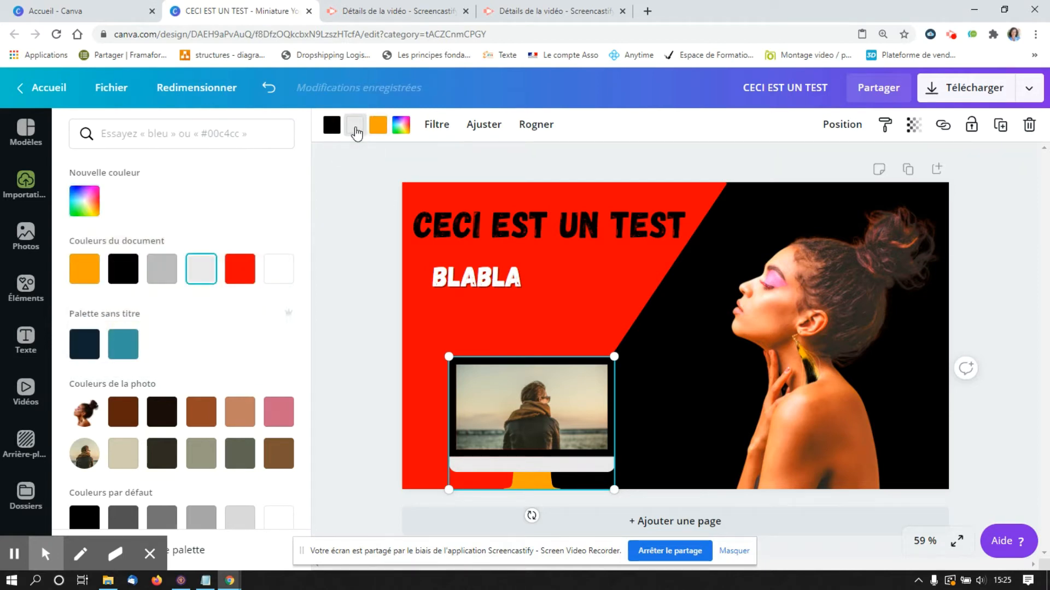
left_click(284, 271)
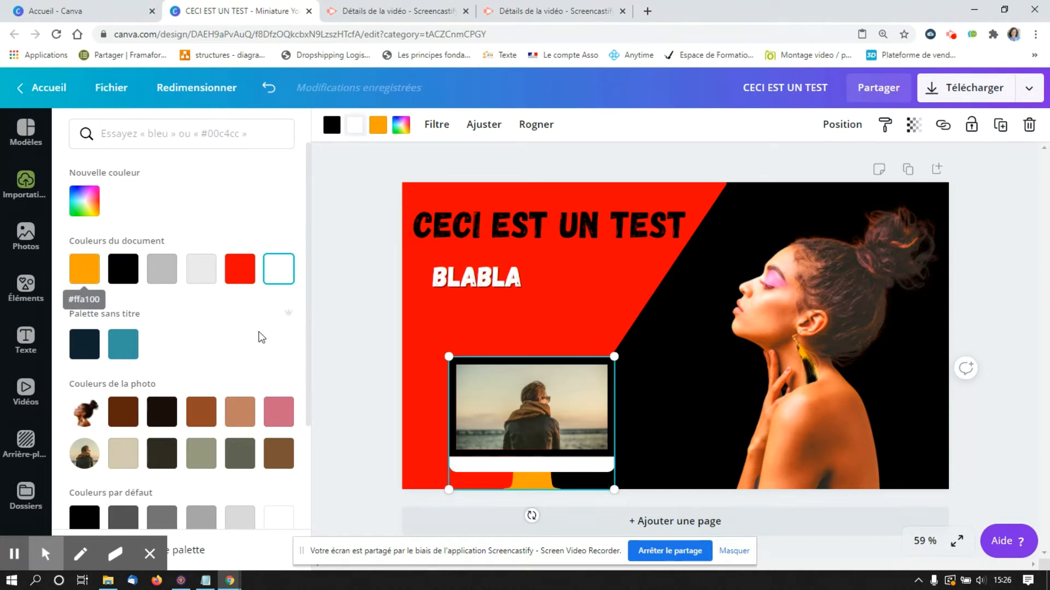
left_click(242, 279)
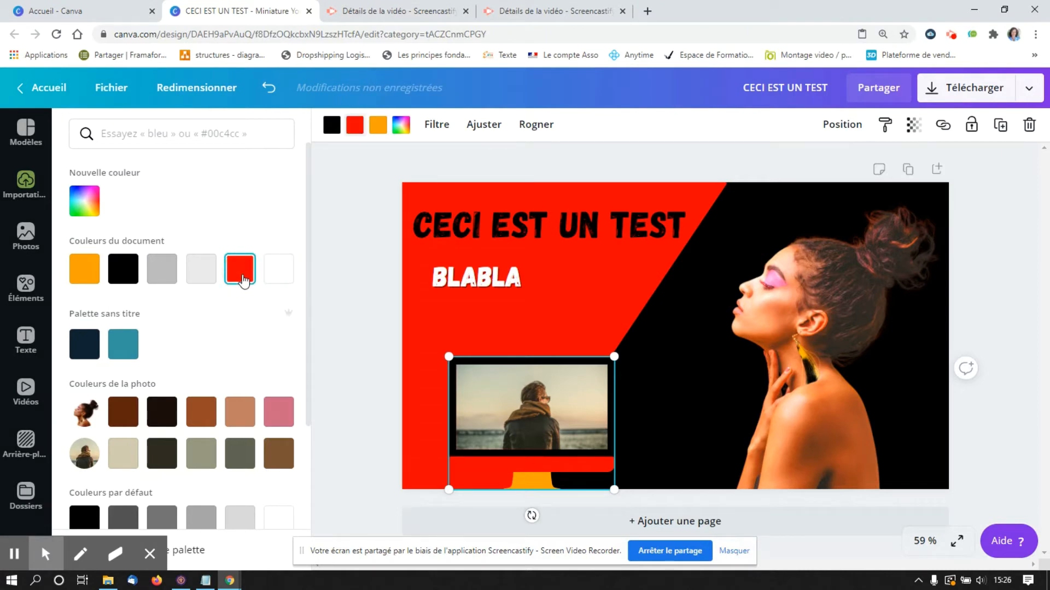
left_click(202, 270)
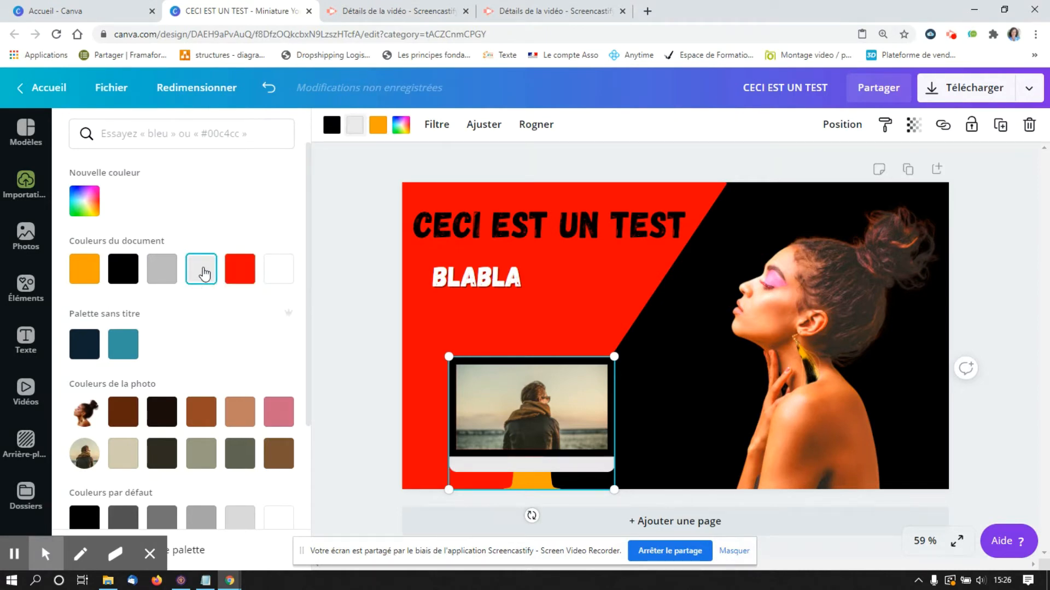
left_click(93, 211)
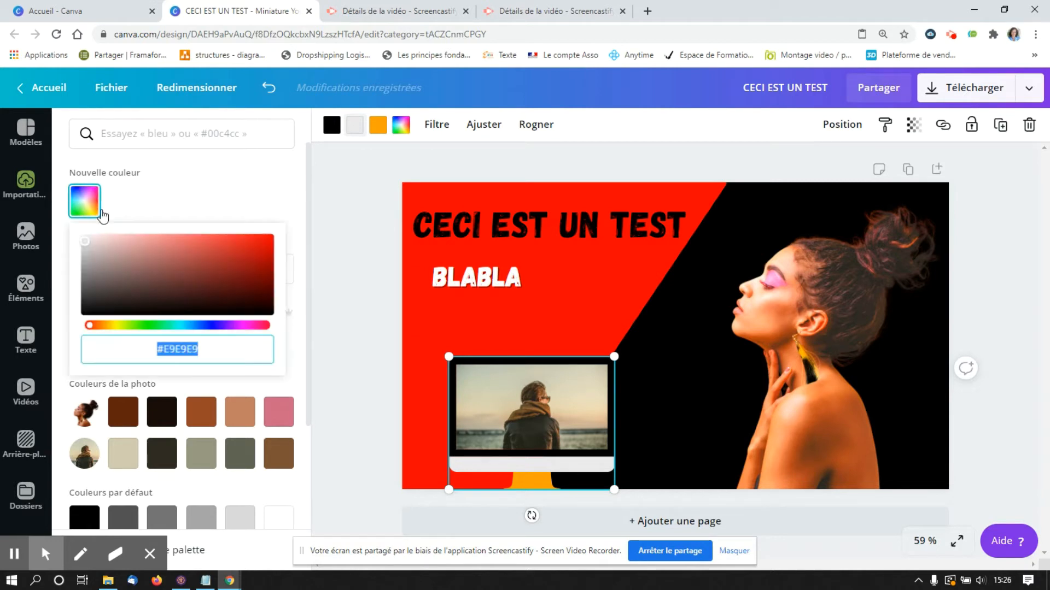
left_click(115, 326)
left_click(266, 241)
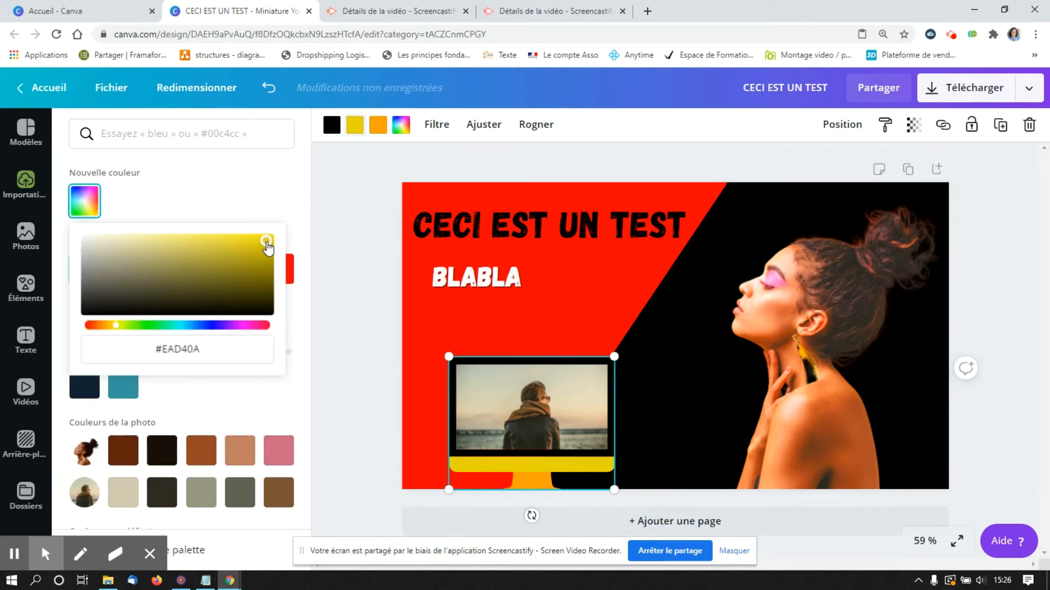
left_click_drag(267, 241, 268, 216)
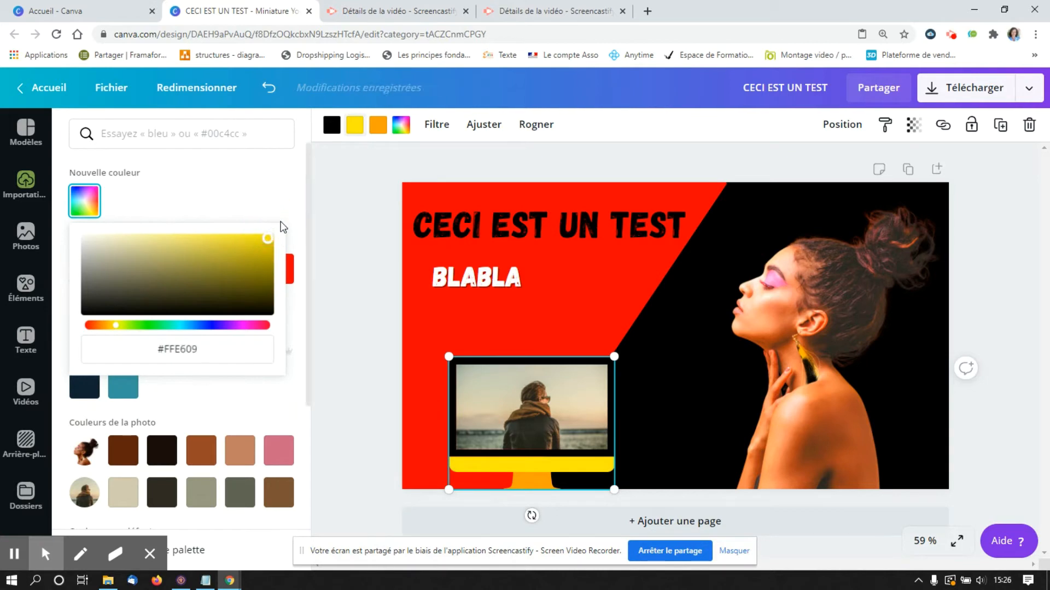
left_click(696, 376)
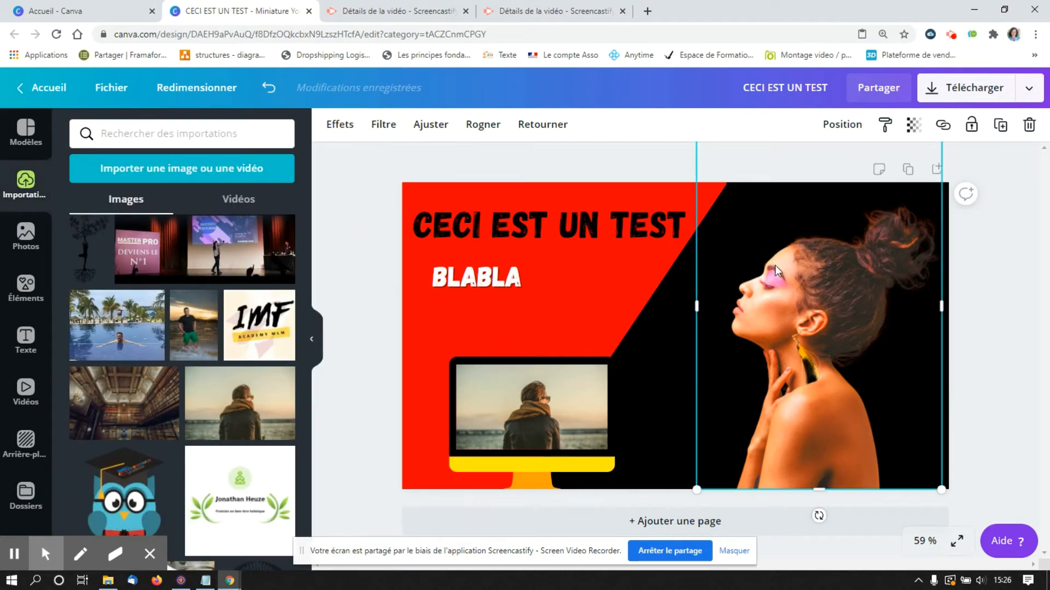
left_click(994, 306)
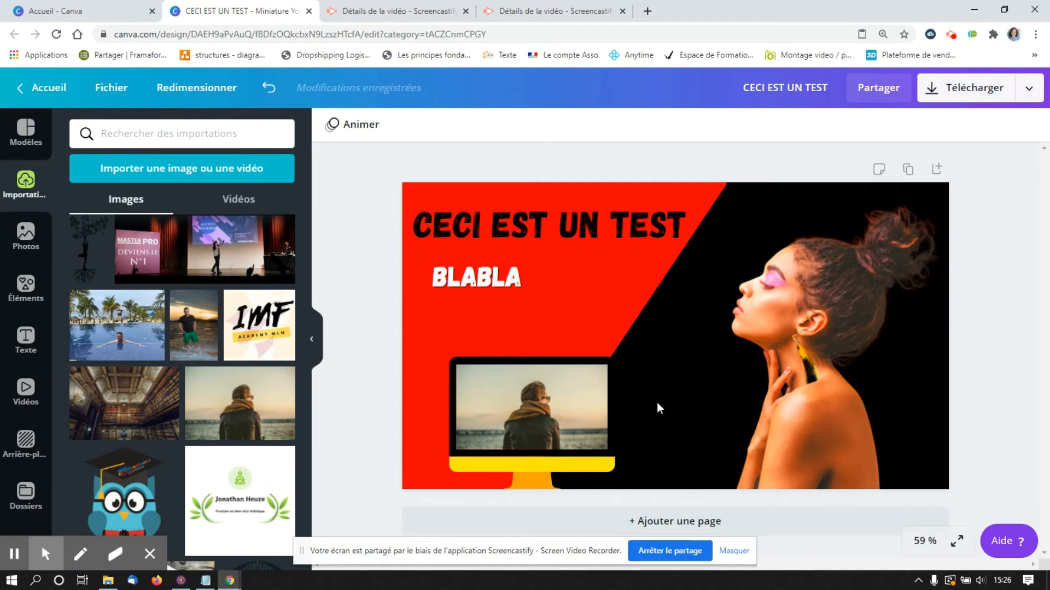
- Search the photos for ZEN, add the sunset meditation silhouette and align it with the page's upper-right corner
left_click(27, 247)
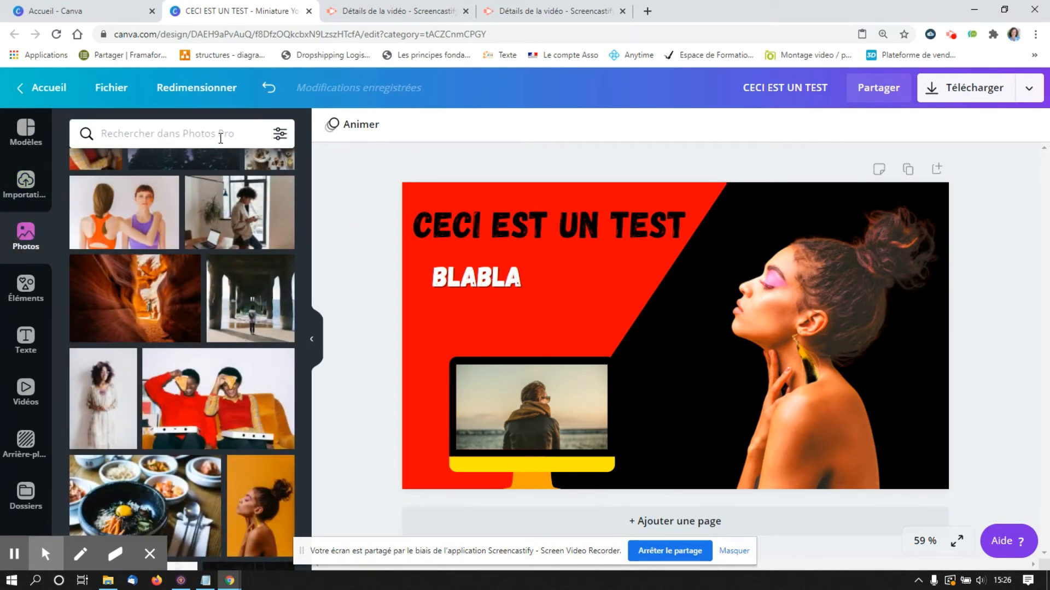
left_click(220, 136)
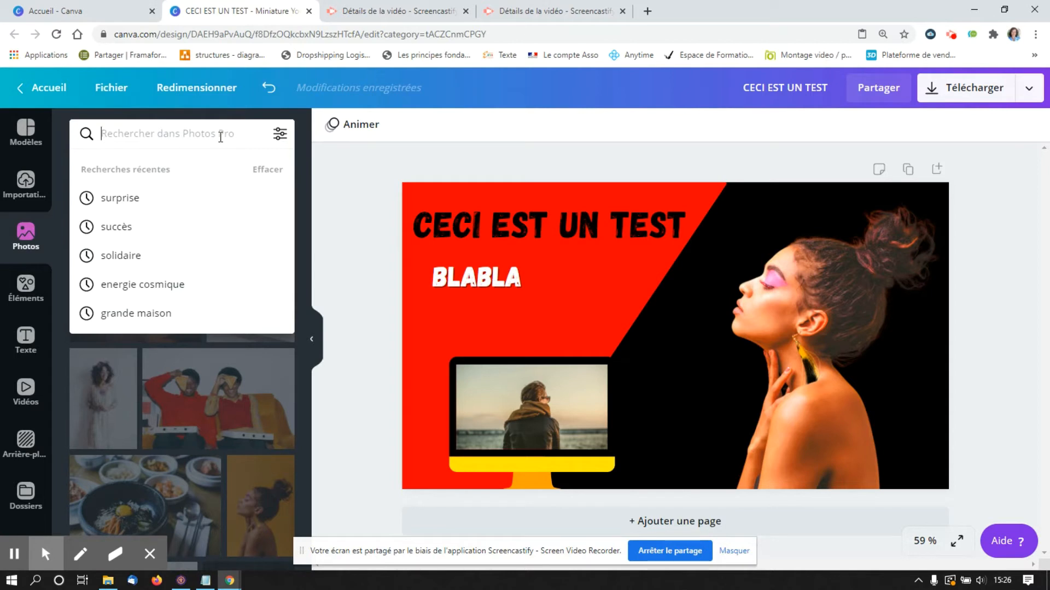
type("ZEN")
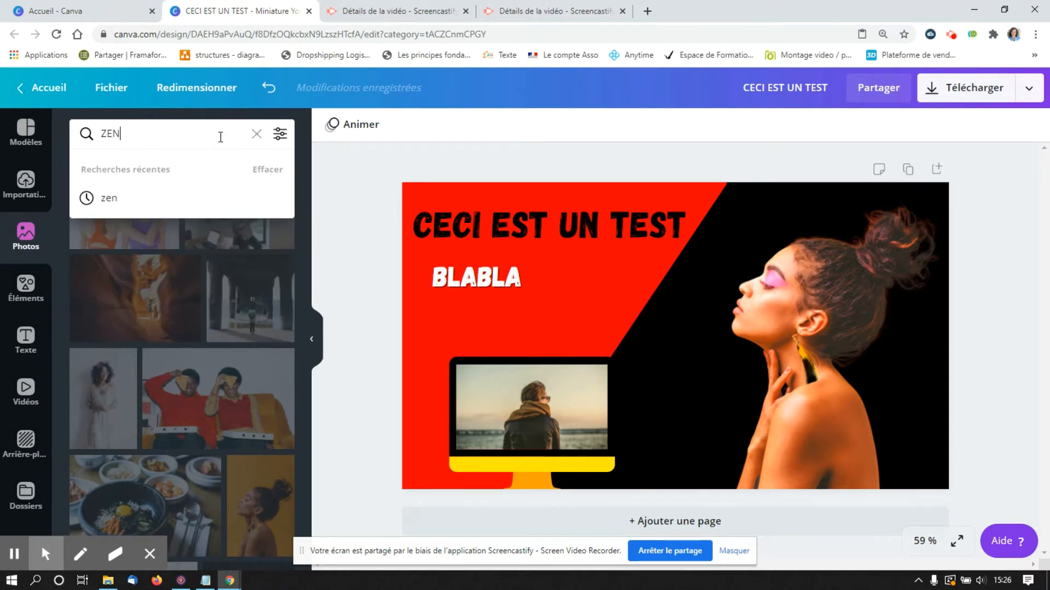
key("Return")
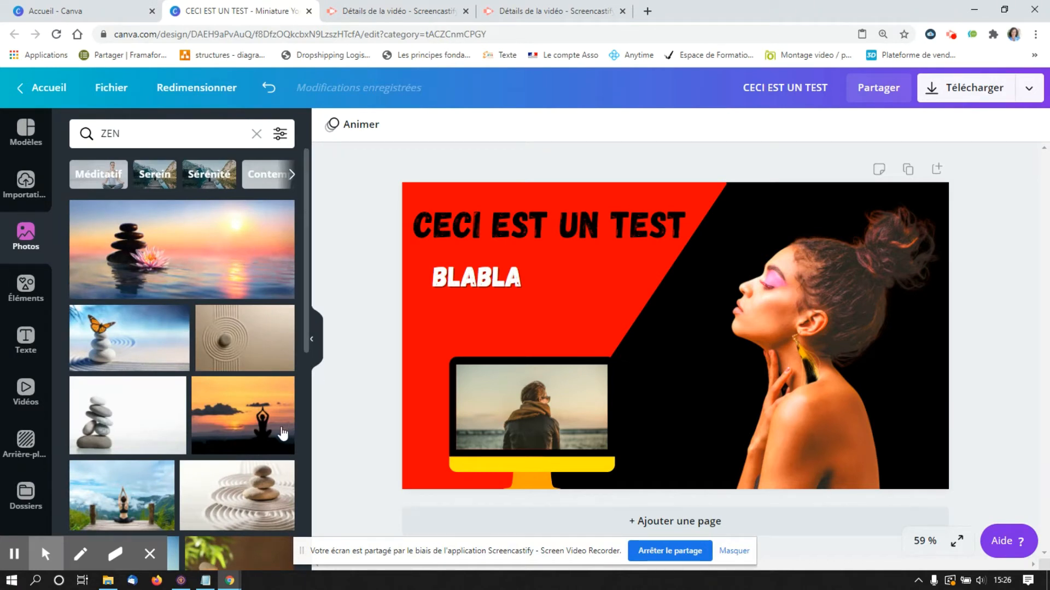
left_click(250, 417)
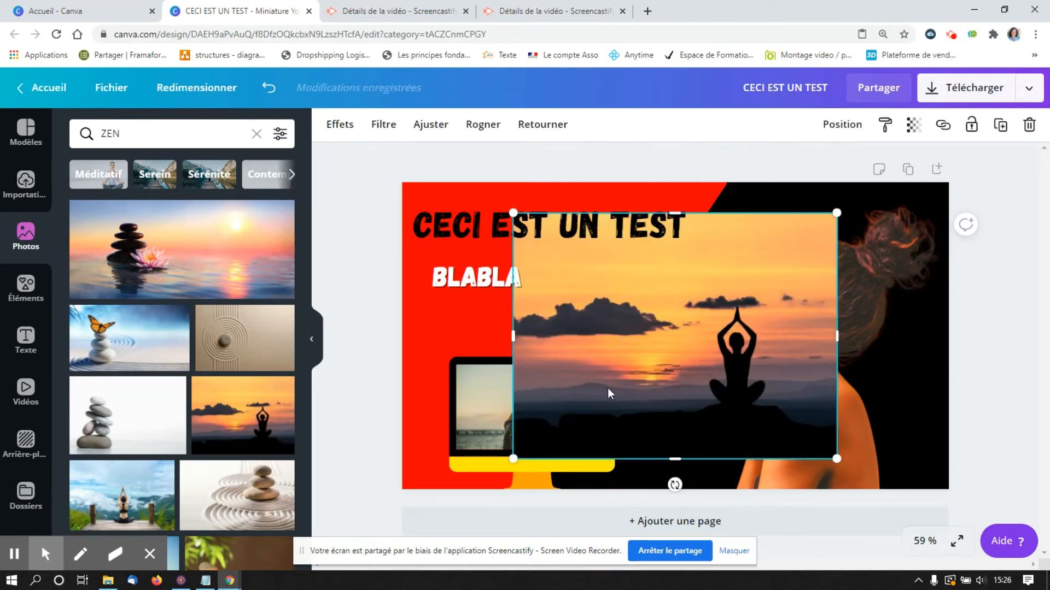
left_click_drag(608, 388, 721, 359)
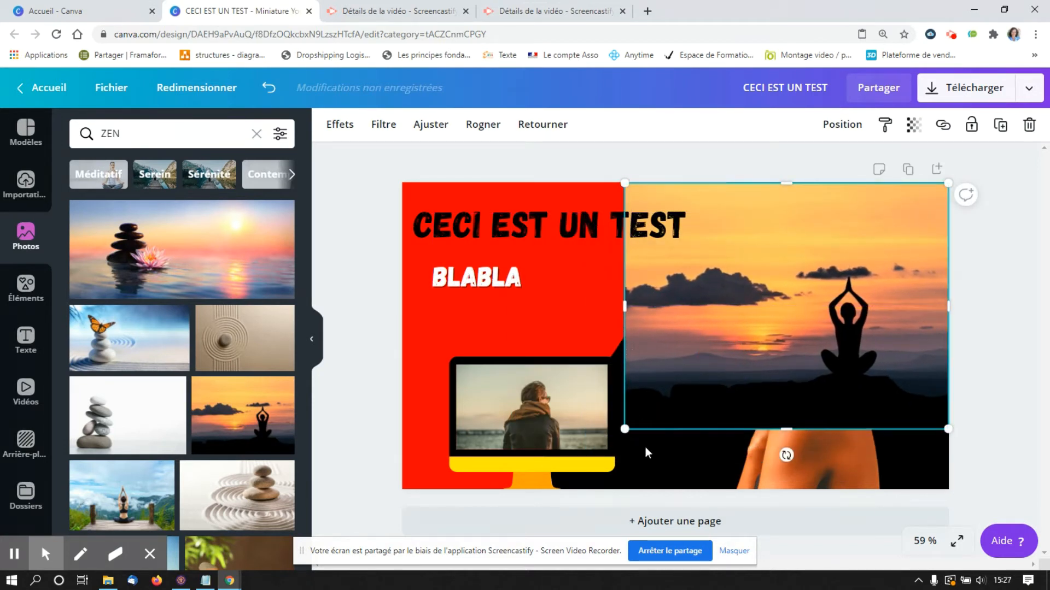
- Enlarge the sunset photo to the left and down to the page's lower edge, then send it to the back
left_click_drag(625, 306, 504, 307)
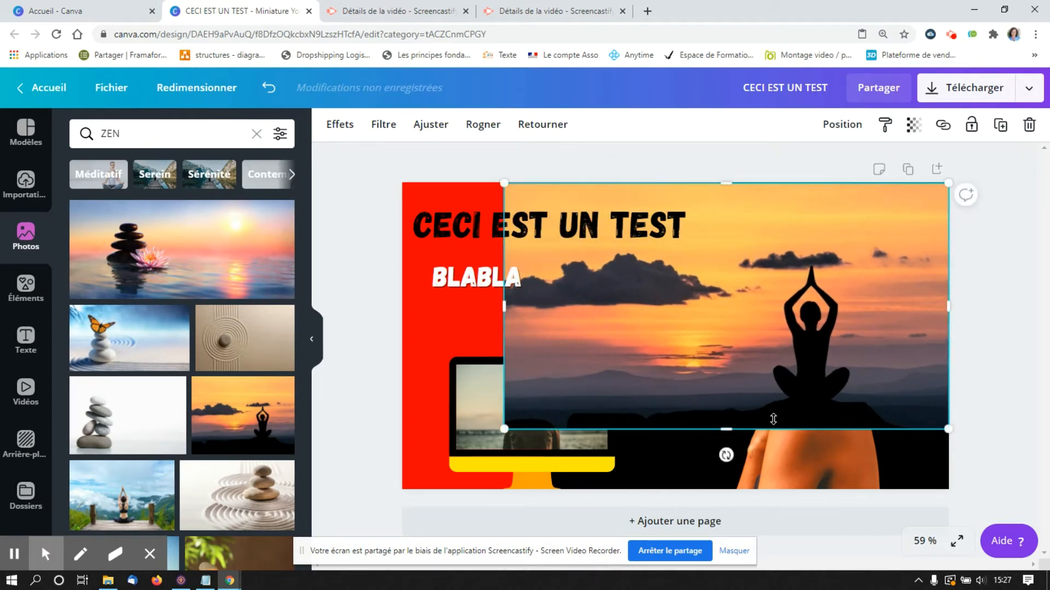
left_click_drag(726, 429, 728, 488)
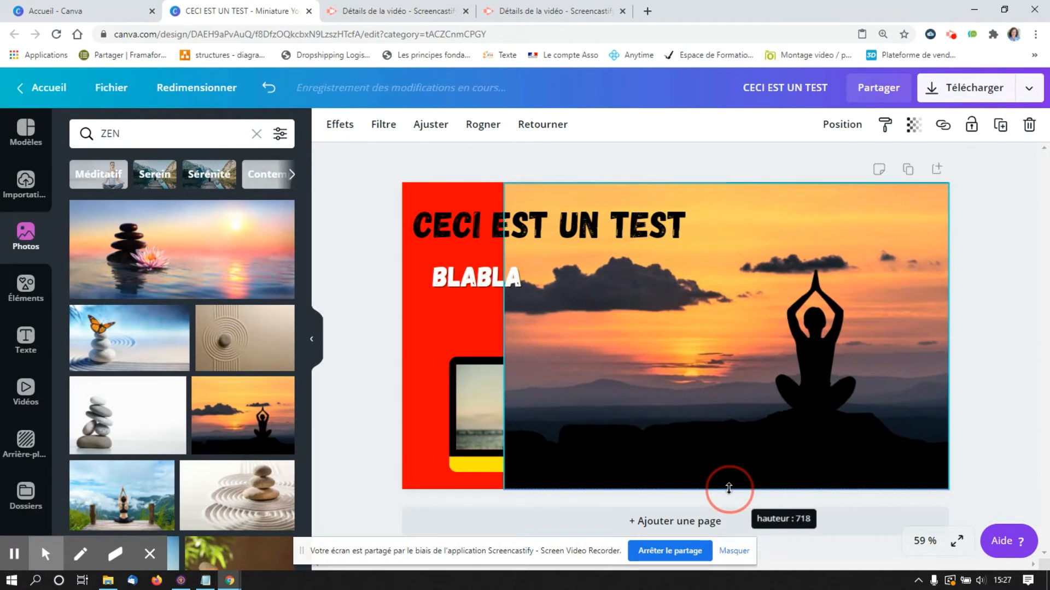
right_click(723, 383)
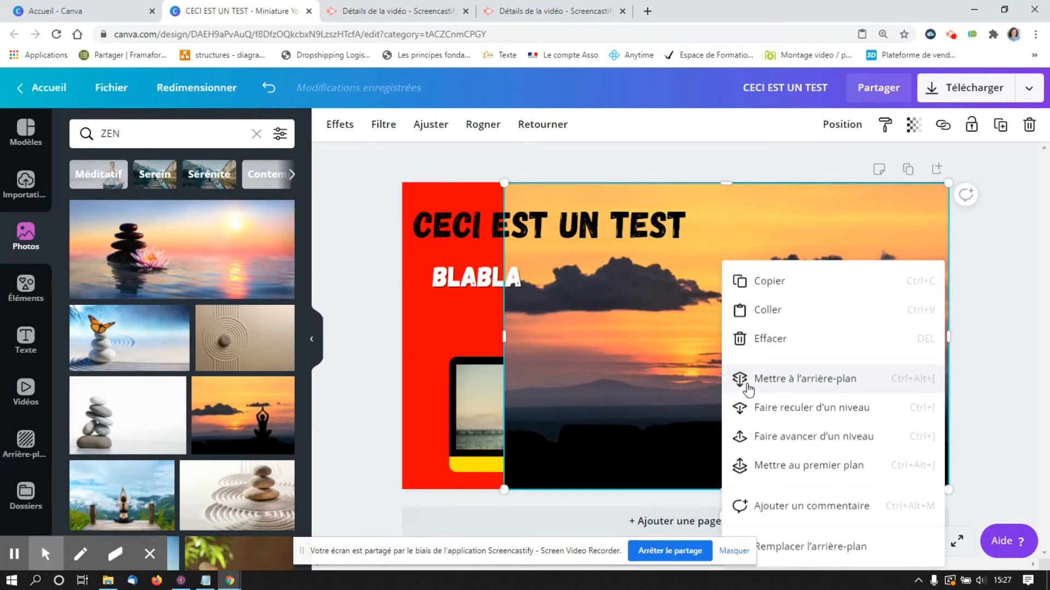
left_click(745, 381)
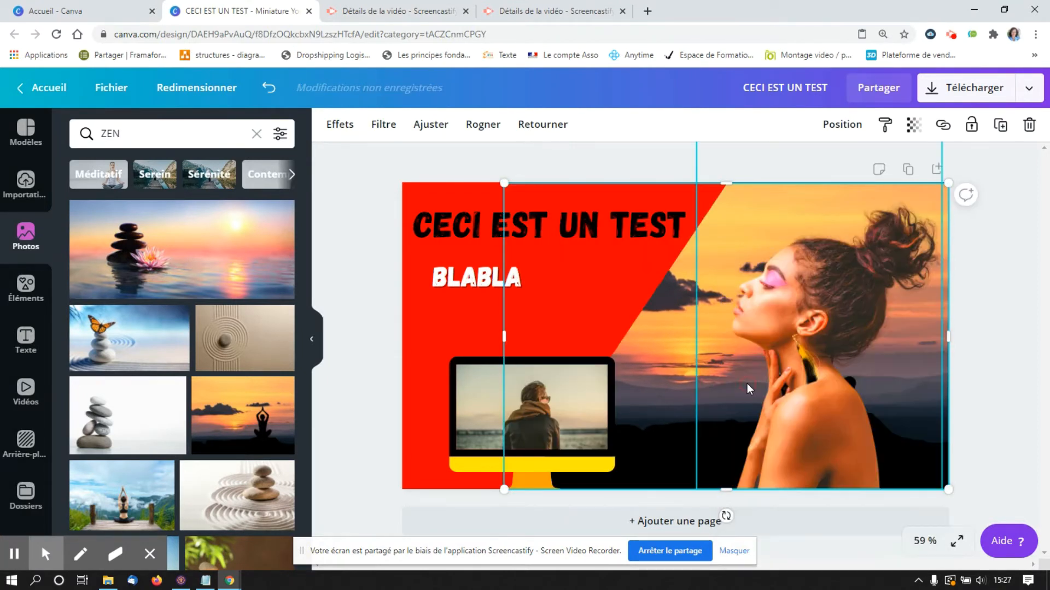
left_click(1017, 410)
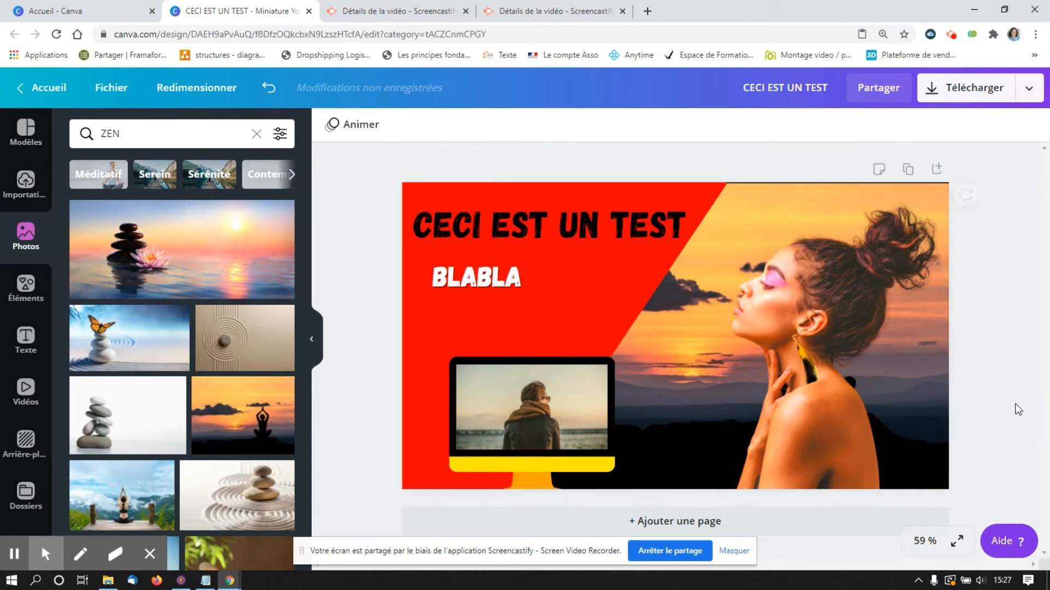
- Flip the cut-out woman horizontally and move her to the left, clear of the meditation silhouette
left_click(841, 415)
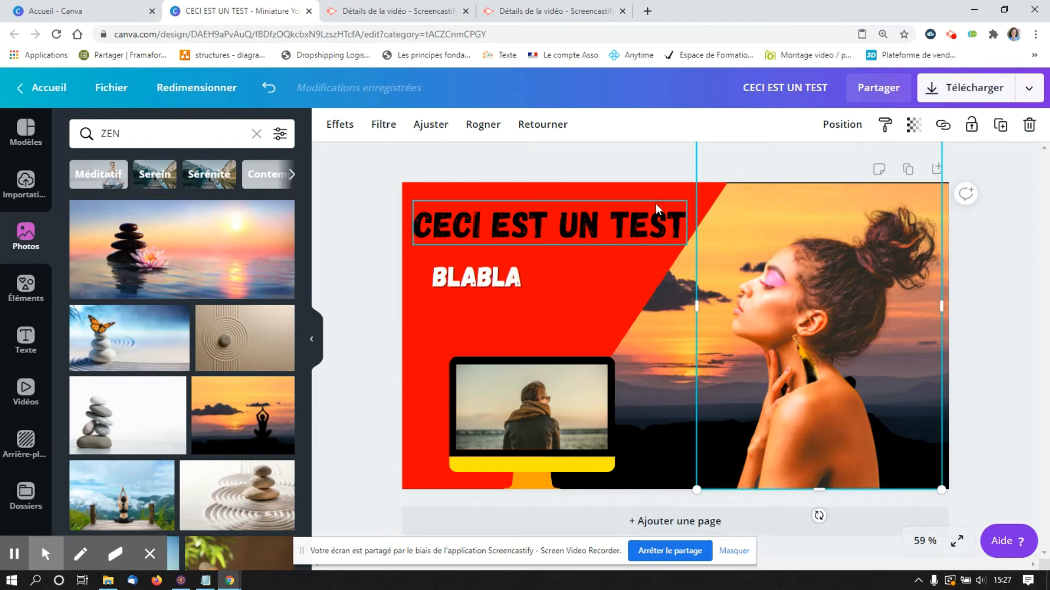
left_click(554, 133)
left_click(563, 163)
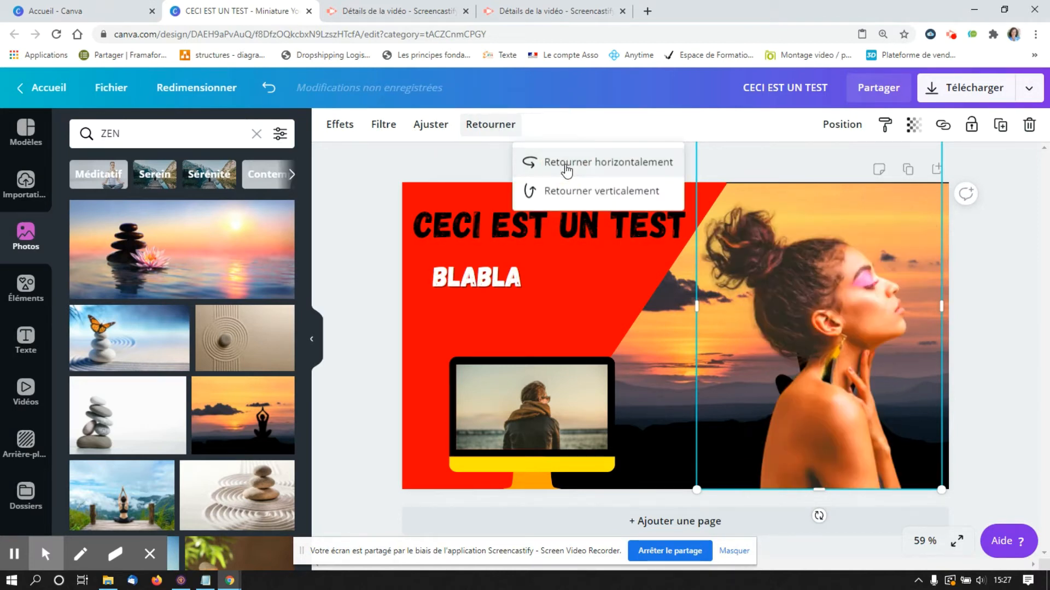
left_click_drag(819, 370, 701, 399)
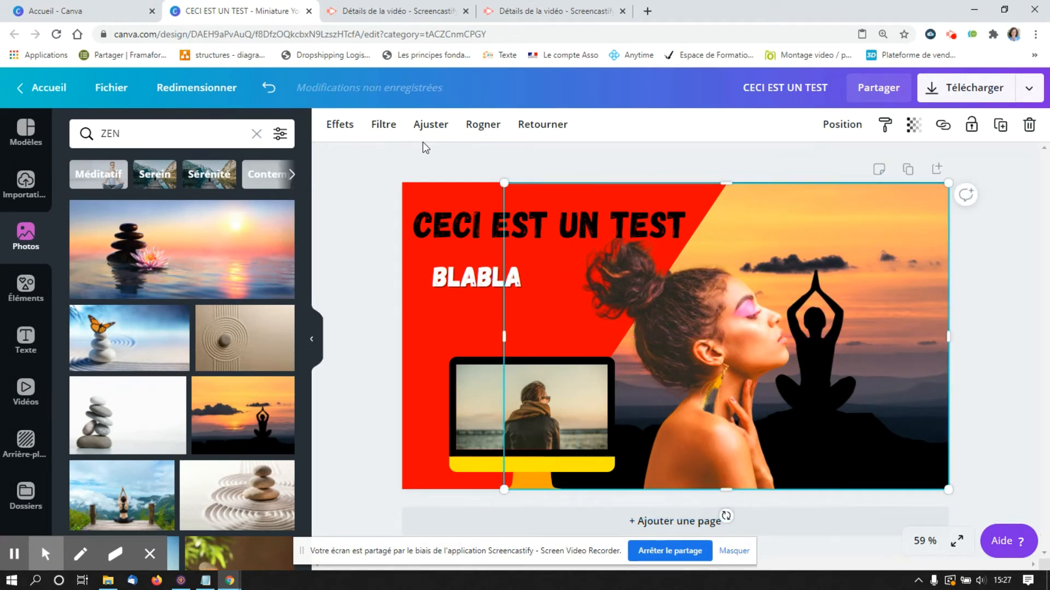
- Blur the sunset background photo and increase its brightness and contrast
left_click(433, 132)
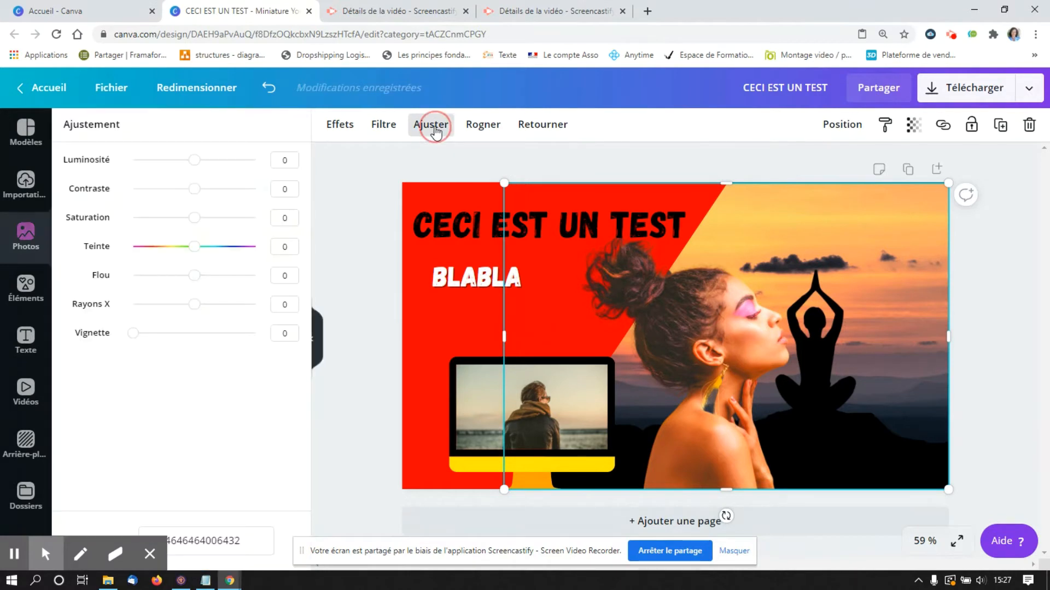
mouse_move(195, 276)
left_mouse_down()
mouse_move(220, 287)
mouse_move(207, 286)
left_mouse_up()
left_click_drag(195, 160, 213, 193)
left_click(697, 384)
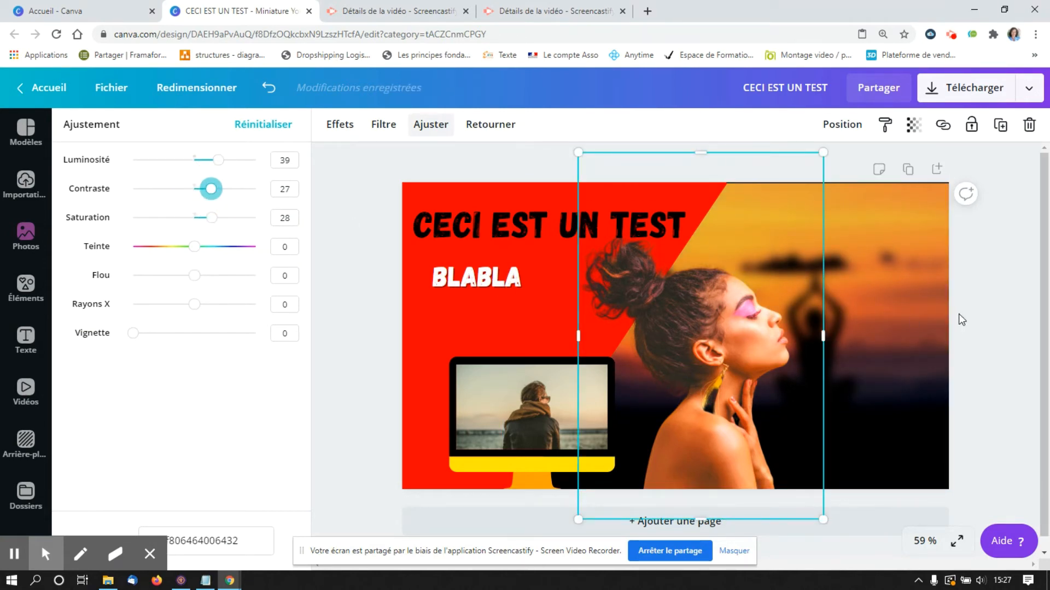
- Extend the sunset photo to the page's upper edge and move the cut-out woman back over the meditation silhouette
left_click(999, 320)
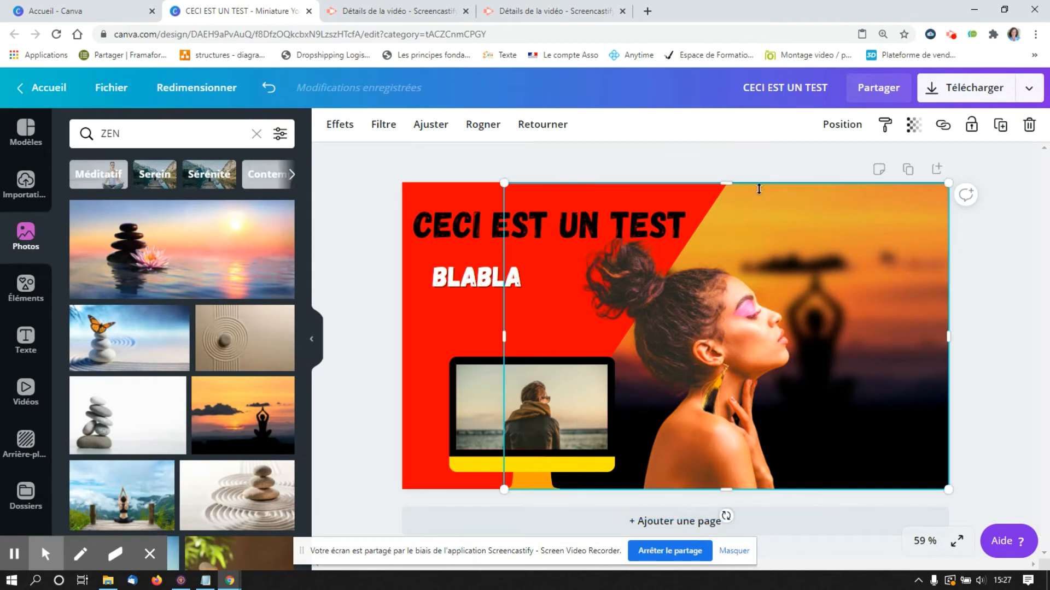
left_click_drag(726, 181, 727, 176)
left_click(1003, 283)
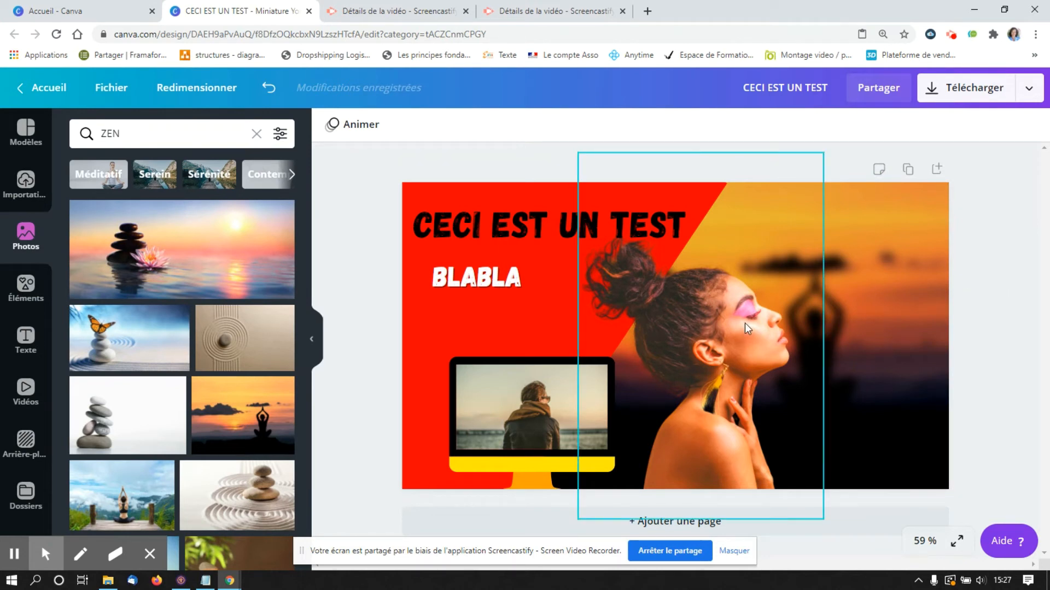
left_click_drag(744, 323, 855, 290)
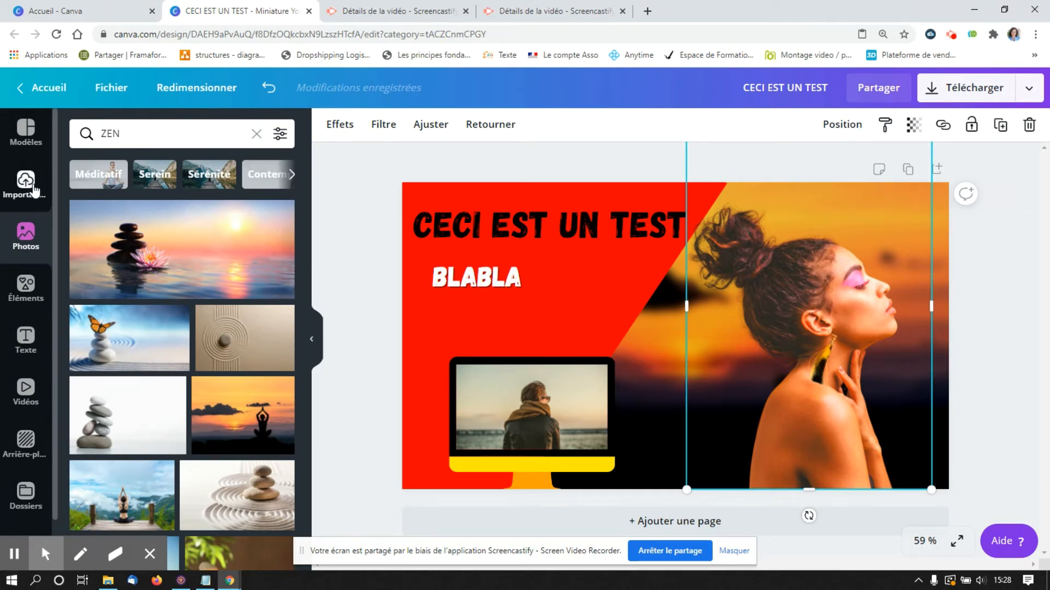
- Add the pink flower from Croquis de fleurs, shrink it and place it on the red area above the monitor
left_click(24, 286)
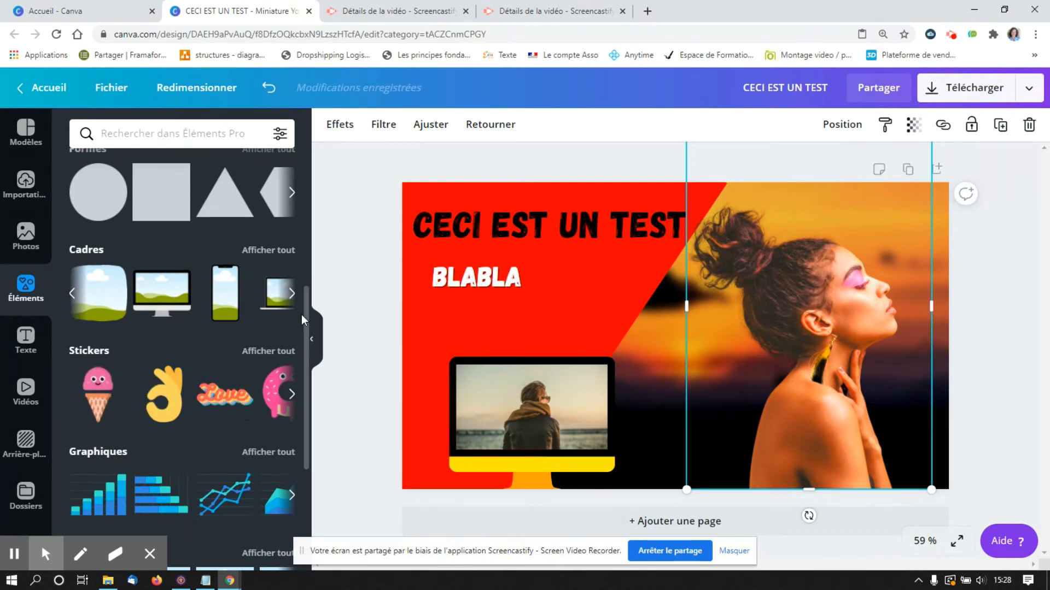
left_click_drag(306, 315, 308, 416)
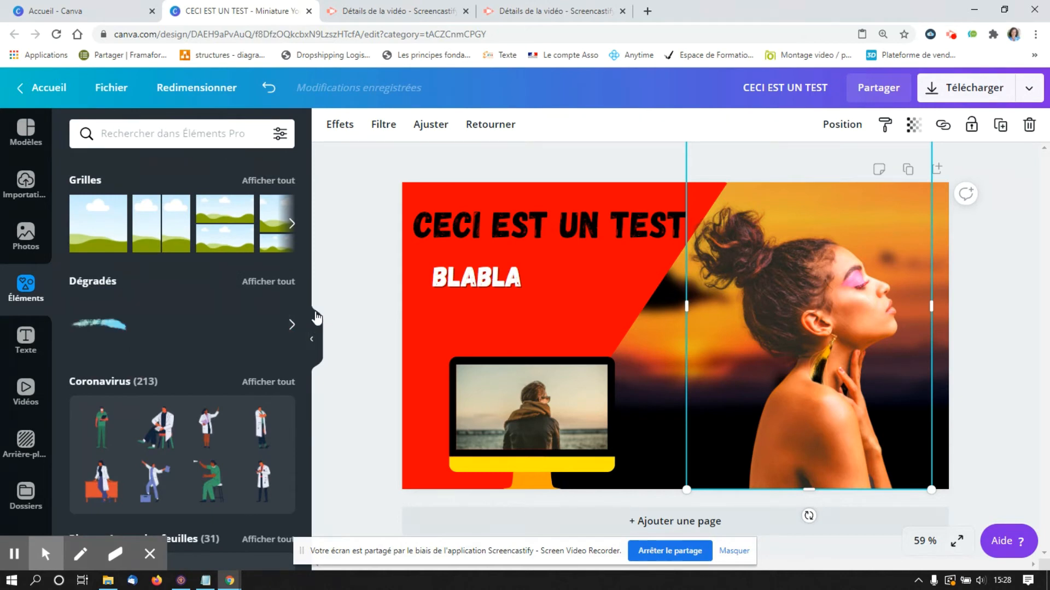
left_click_drag(304, 306, 307, 480)
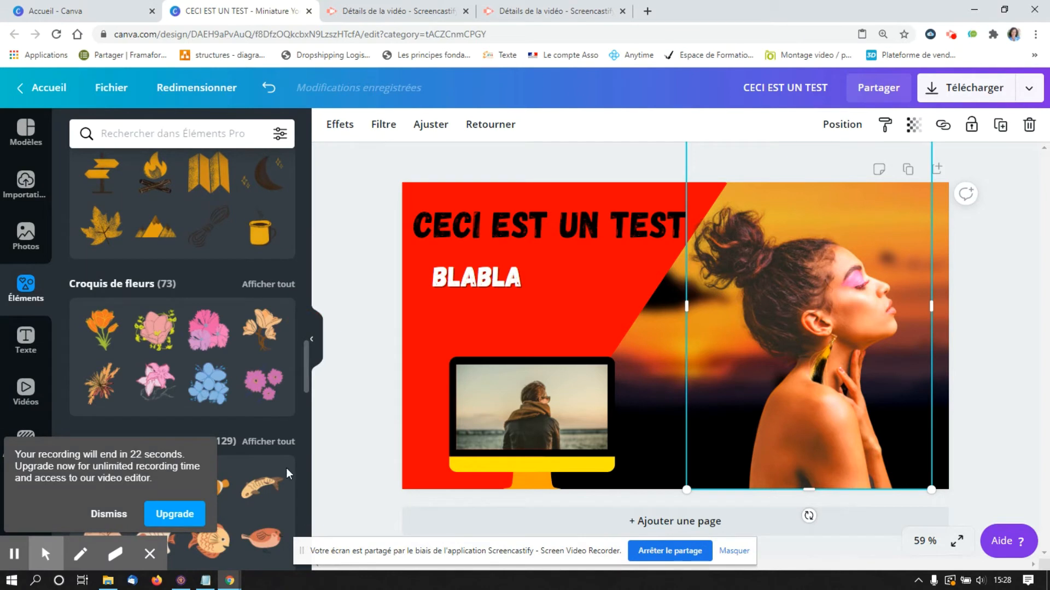
left_click(169, 337)
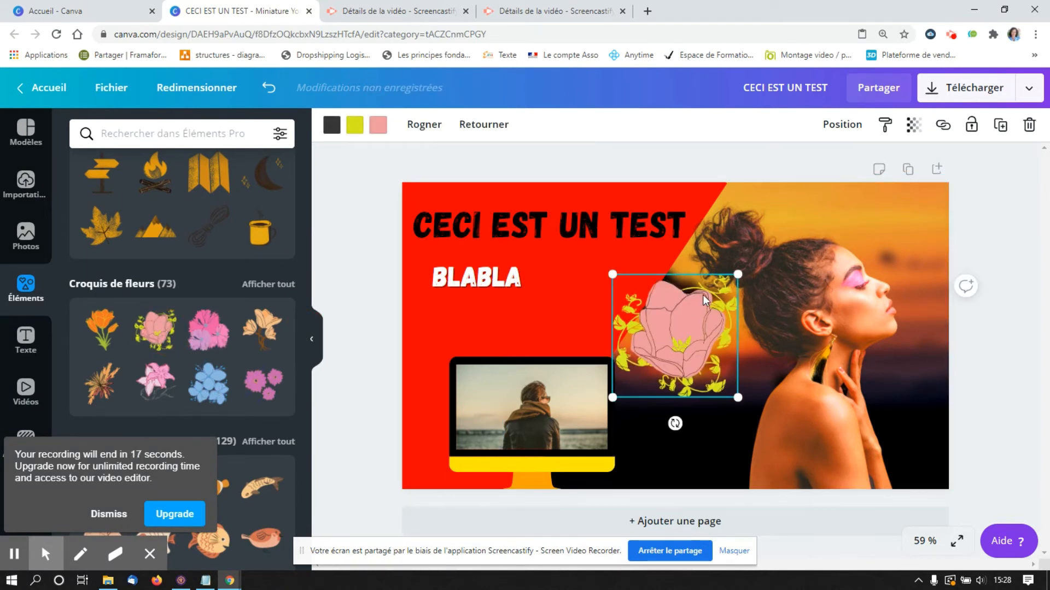
left_click_drag(737, 278, 700, 312)
left_click_drag(651, 356, 602, 304)
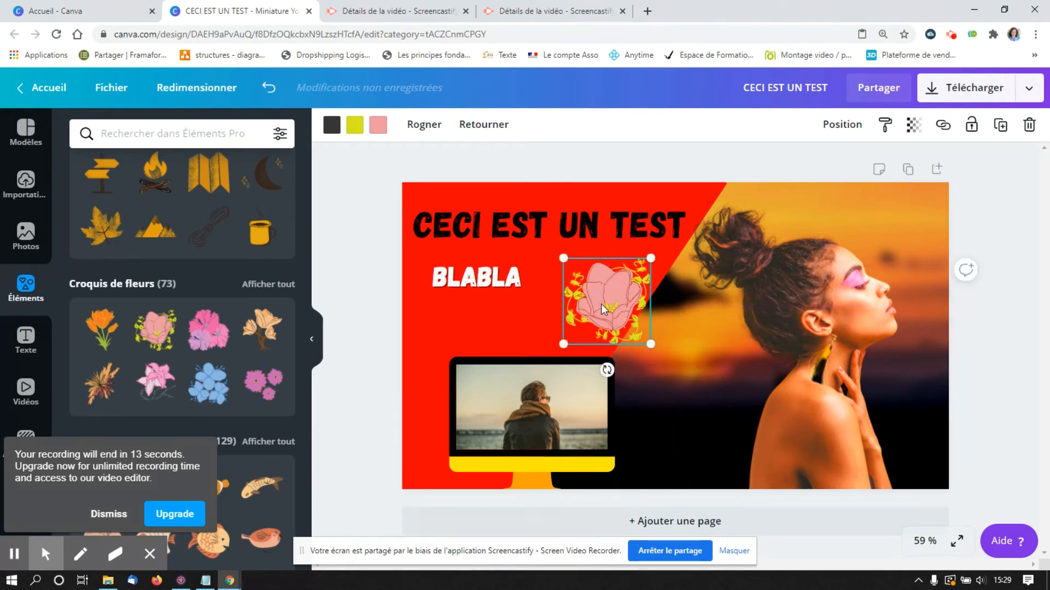
- Recolor the flower's yellow-green leaves black and its pink petals orange using the document colors
left_click(354, 131)
left_click(78, 280)
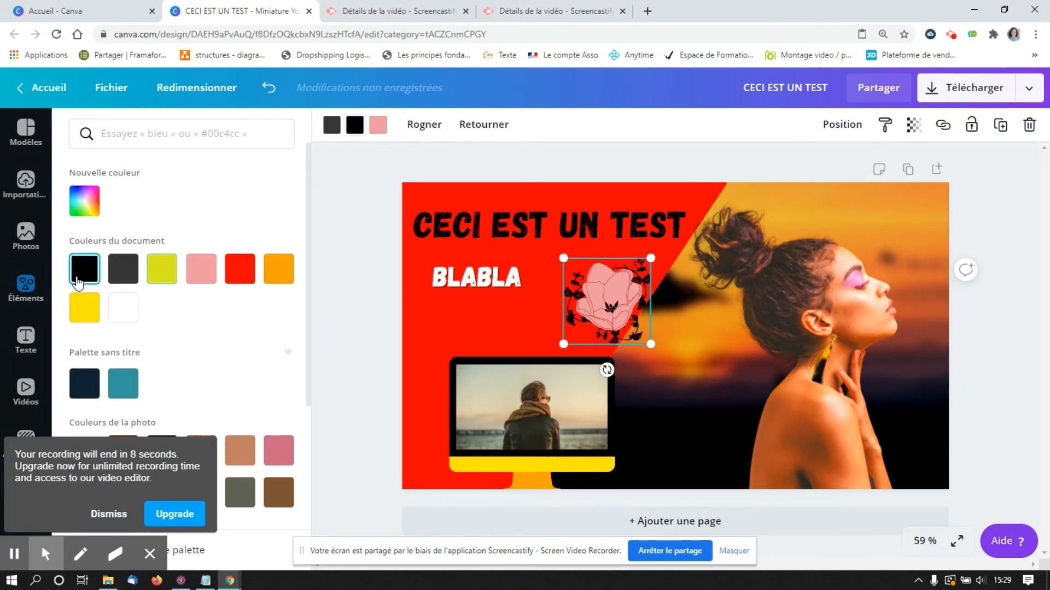
left_click(378, 125)
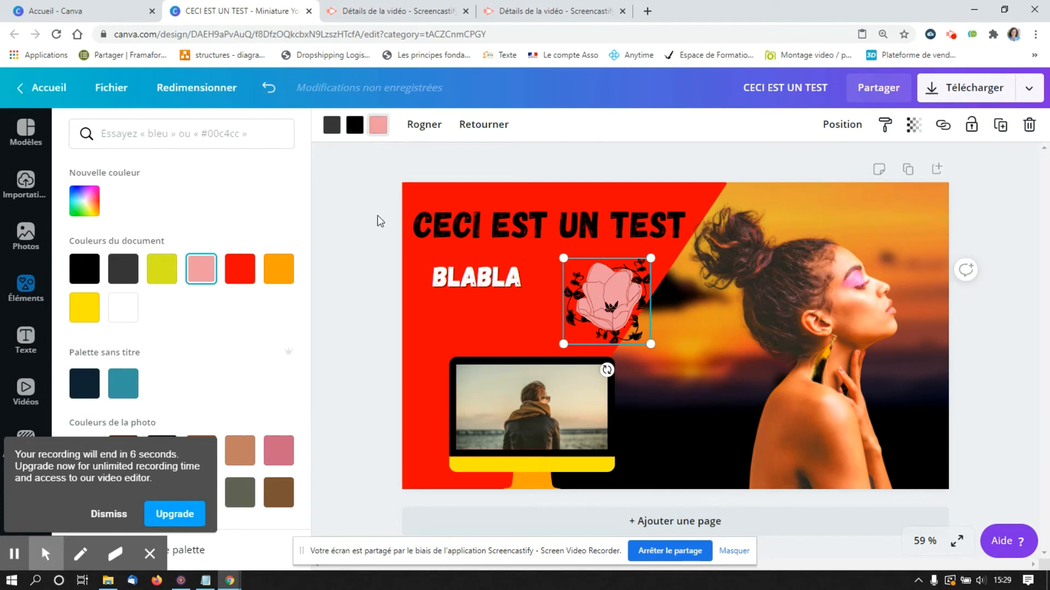
left_click(278, 269)
- Recolor the flower's dark grey outlines with the document's red and deselect the flower
left_click(344, 130)
left_click(248, 269)
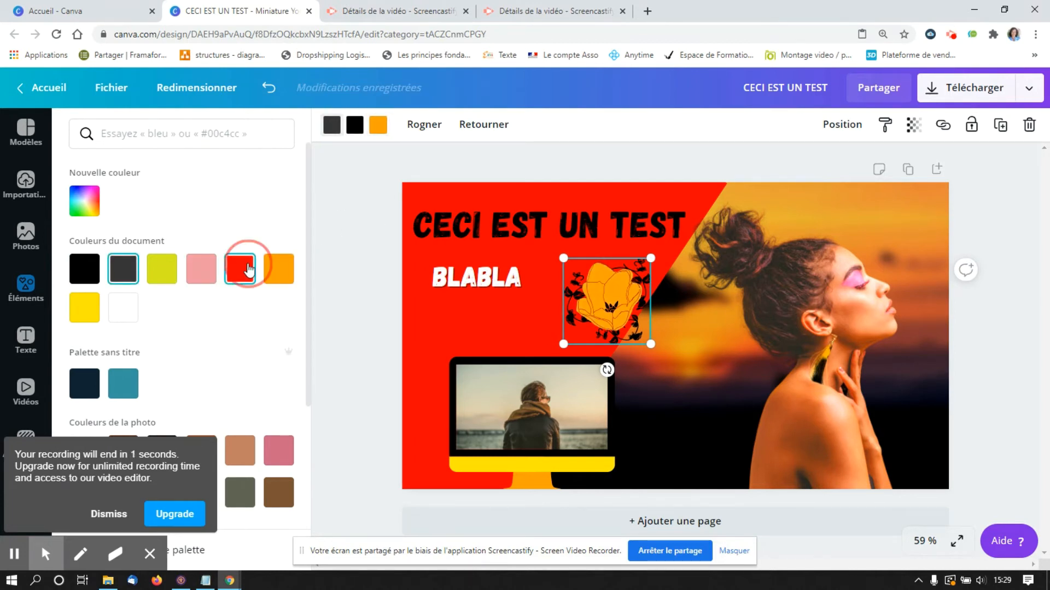
left_click(361, 236)
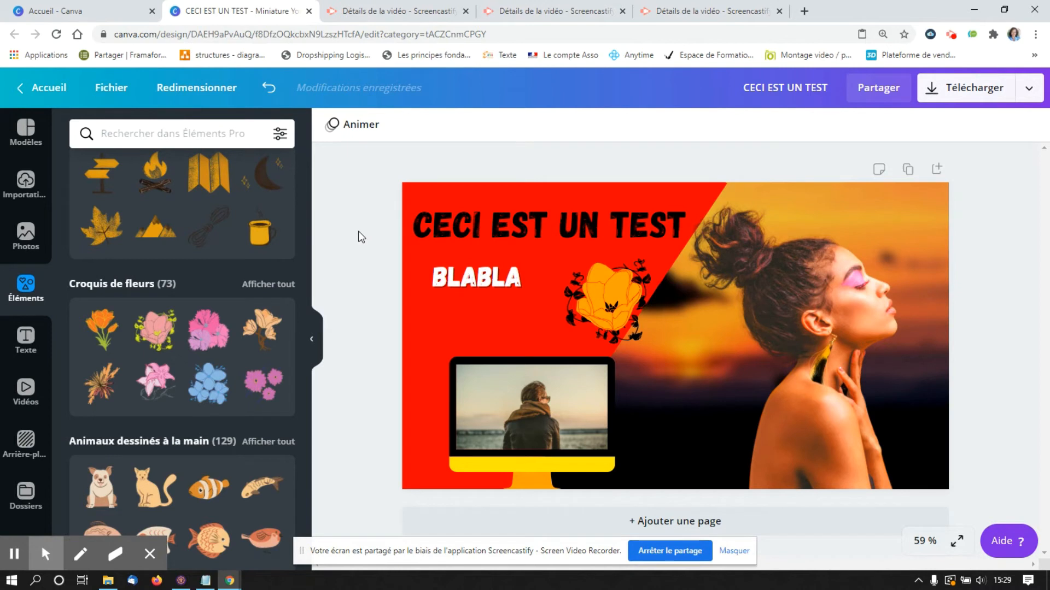
- Download the thumbnail as a PNG at size 1 and close the download confirmation
left_click(971, 99)
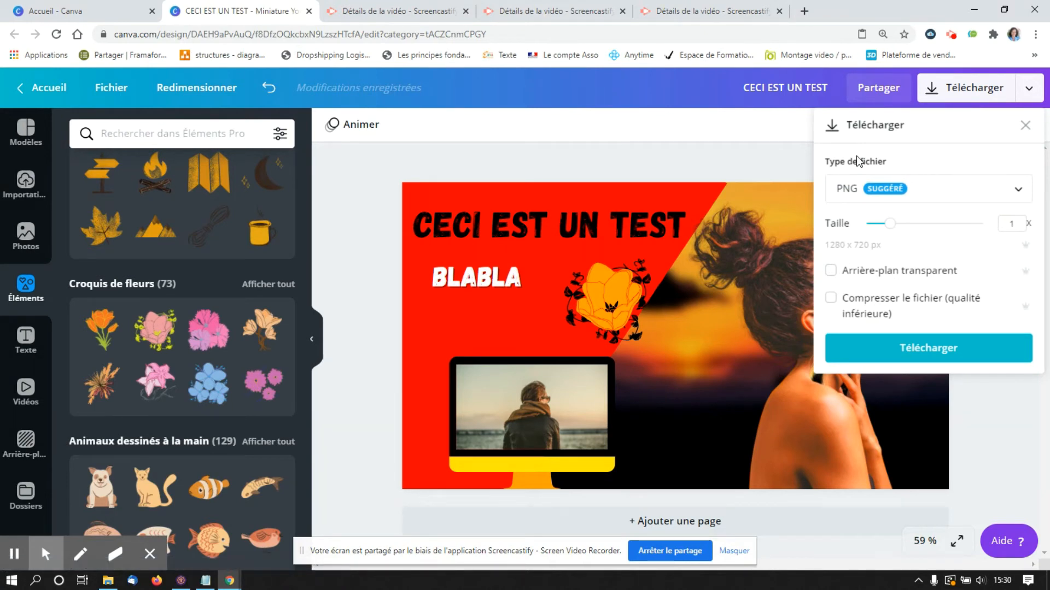
left_click(895, 201)
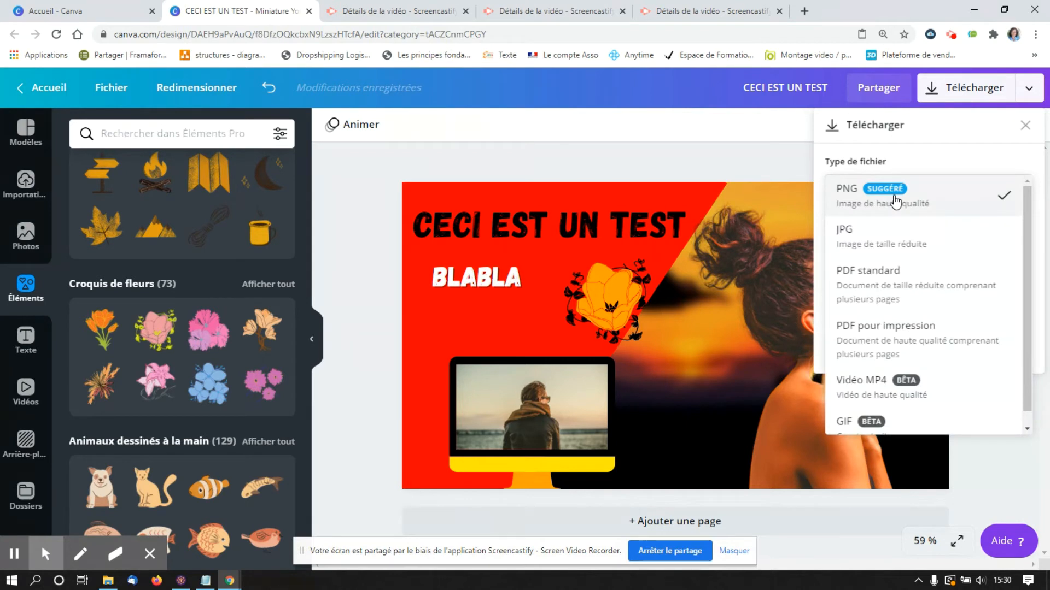
left_click(1030, 237)
left_click_drag(1030, 238, 1024, 209)
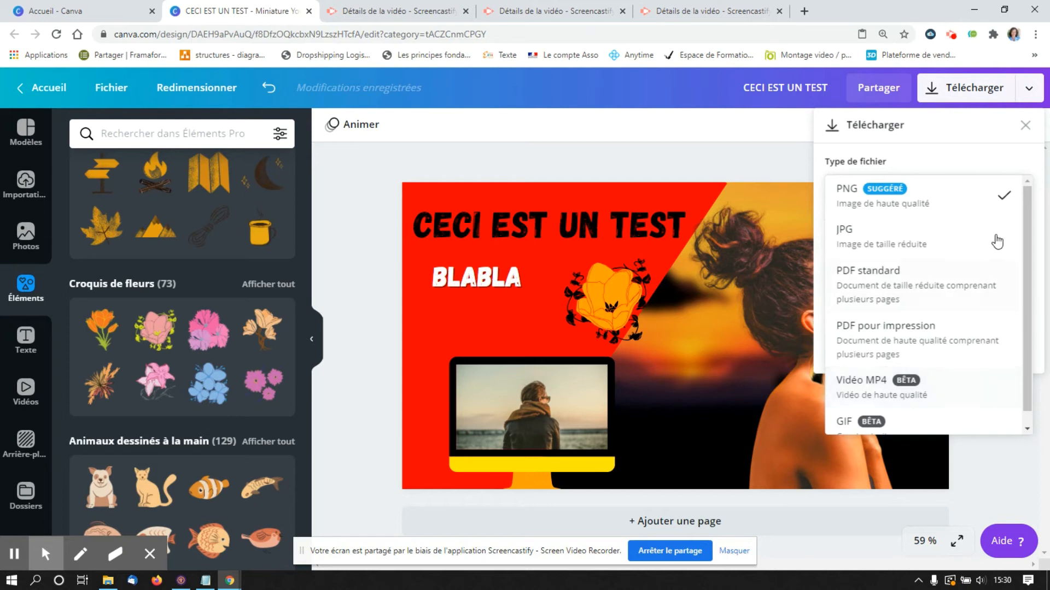
left_click(917, 205)
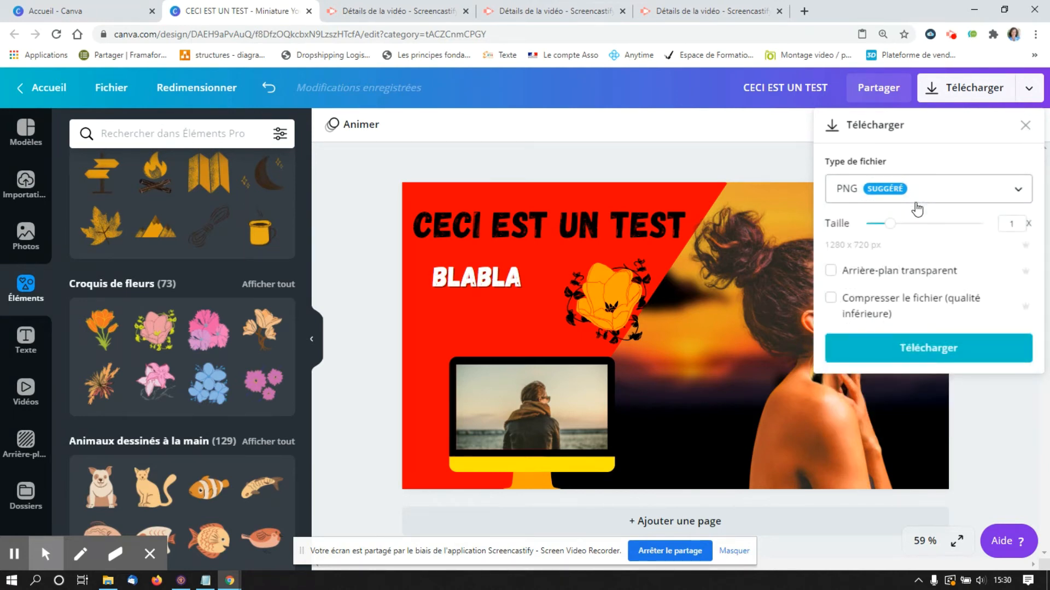
left_click(951, 348)
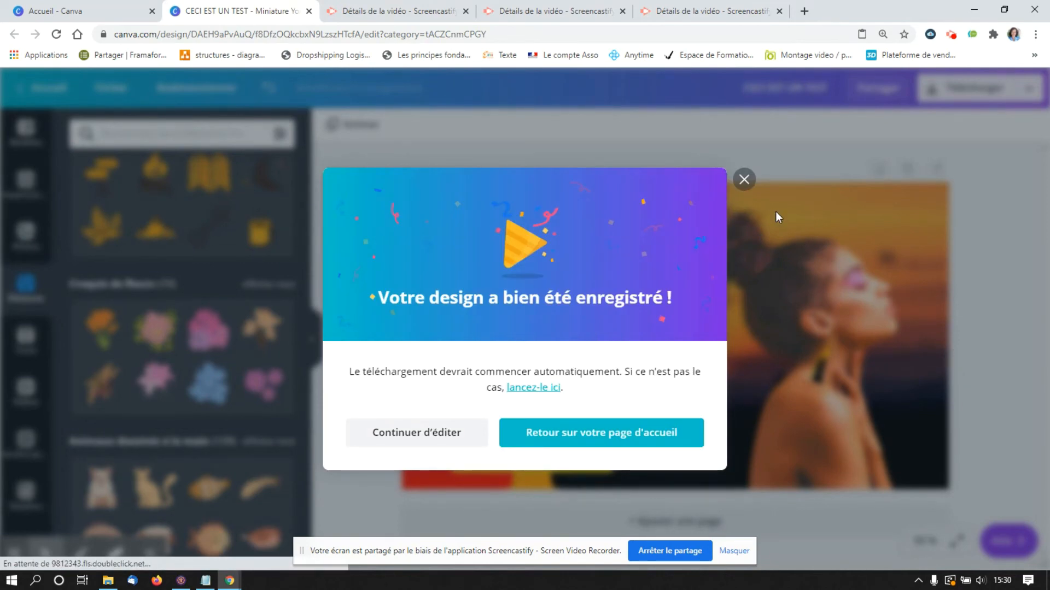
left_click(742, 180)
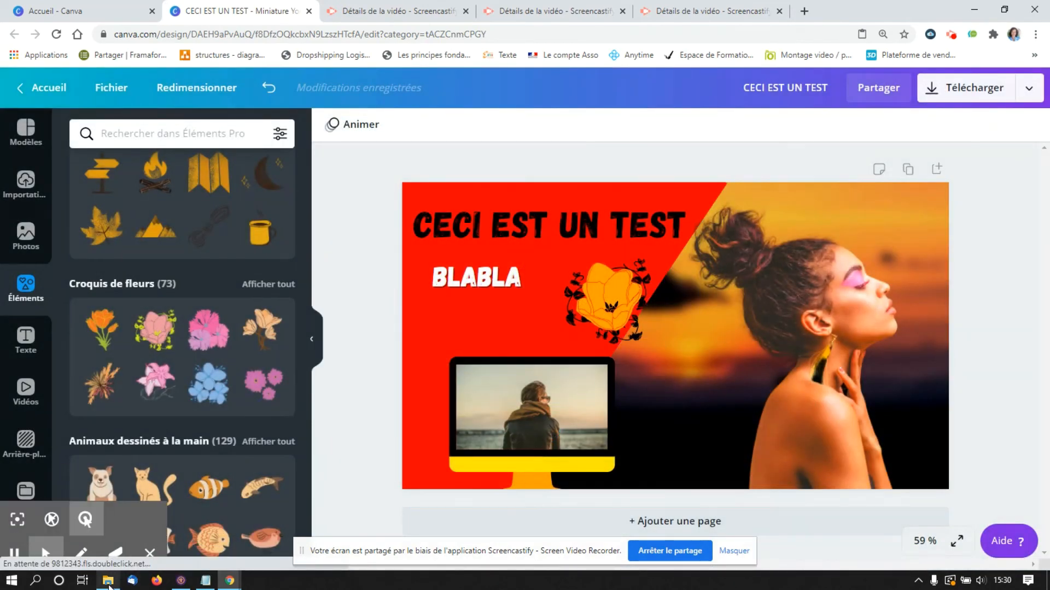
- Switch to File Explorer, check the Téléchargements folder for the downloaded thumbnail and minimize the window
left_click(108, 581)
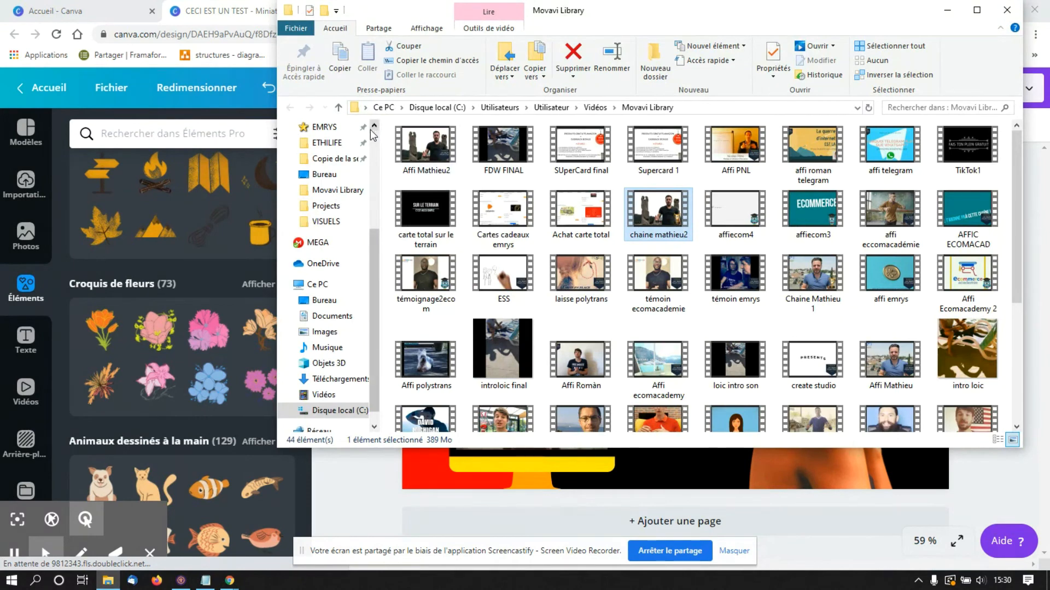
scroll(371, 132, "up", 4)
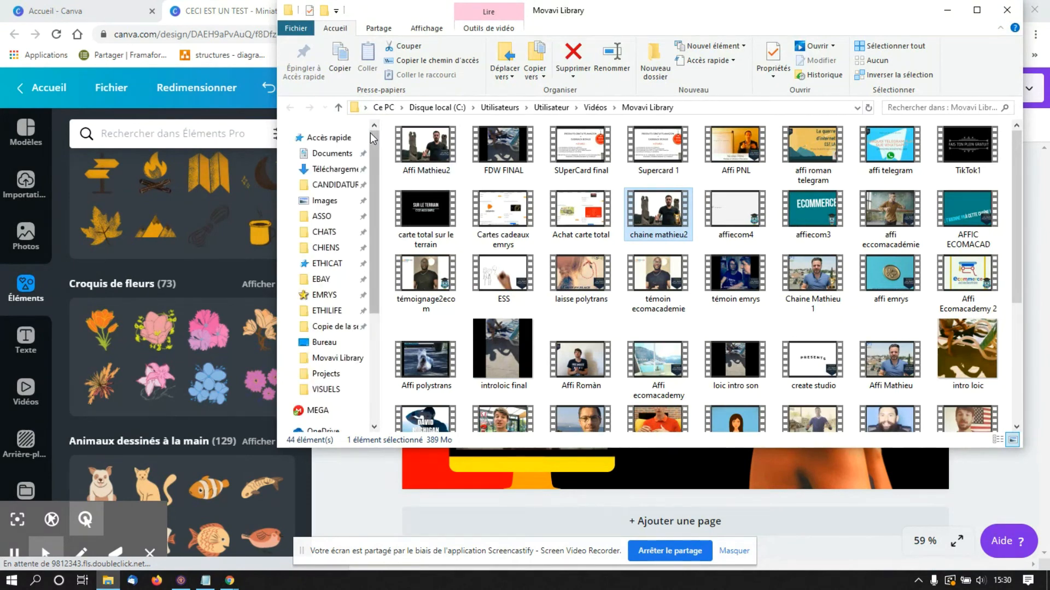
left_click(331, 170)
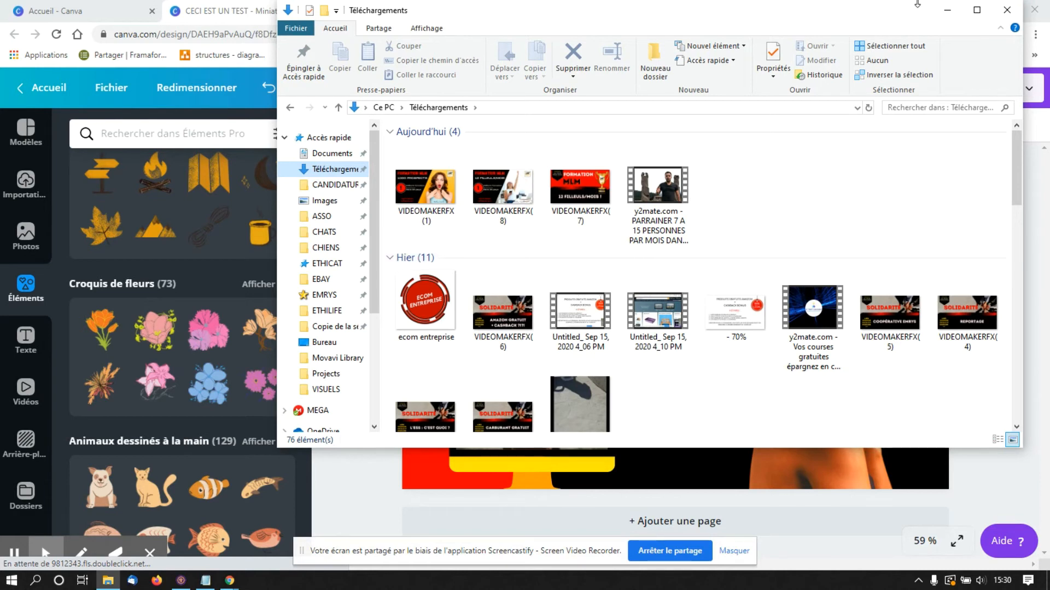
left_click(948, 11)
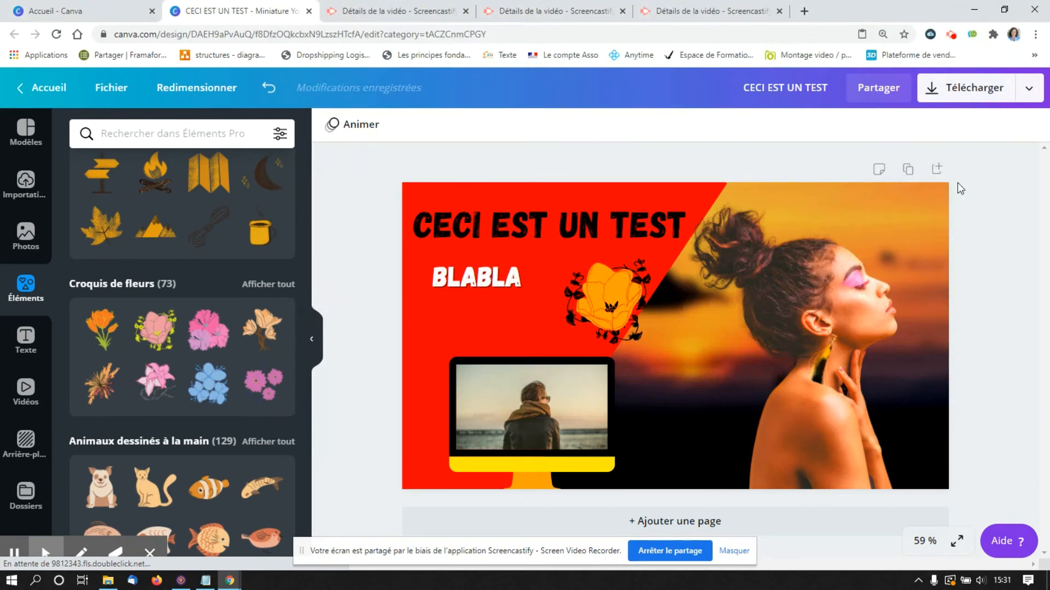
- Download the thumbnail again as a PNG and bring back the Téléchargements folder in File Explorer
left_click(987, 103)
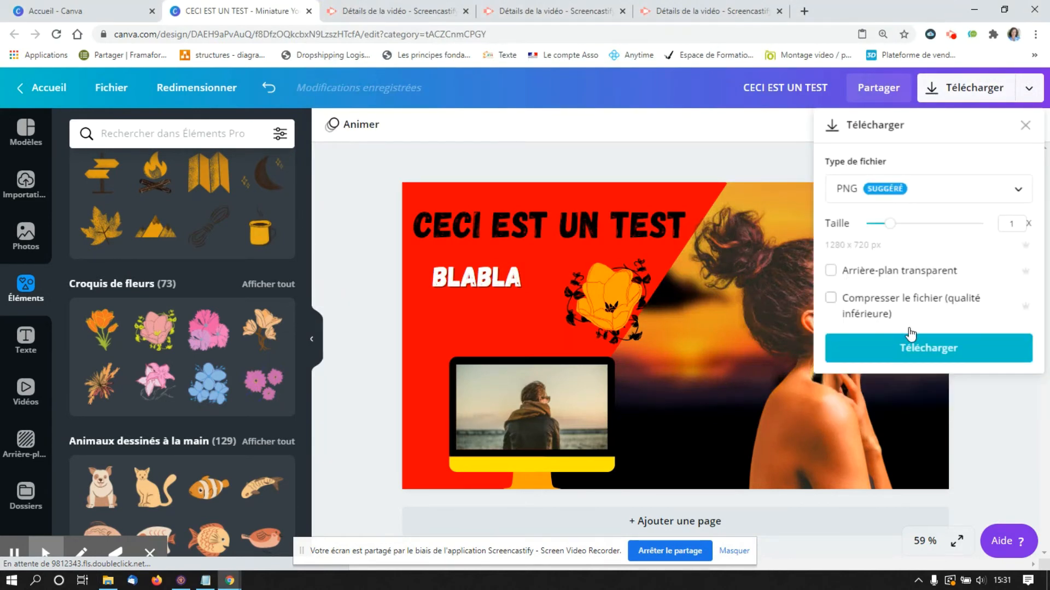
left_click(908, 346)
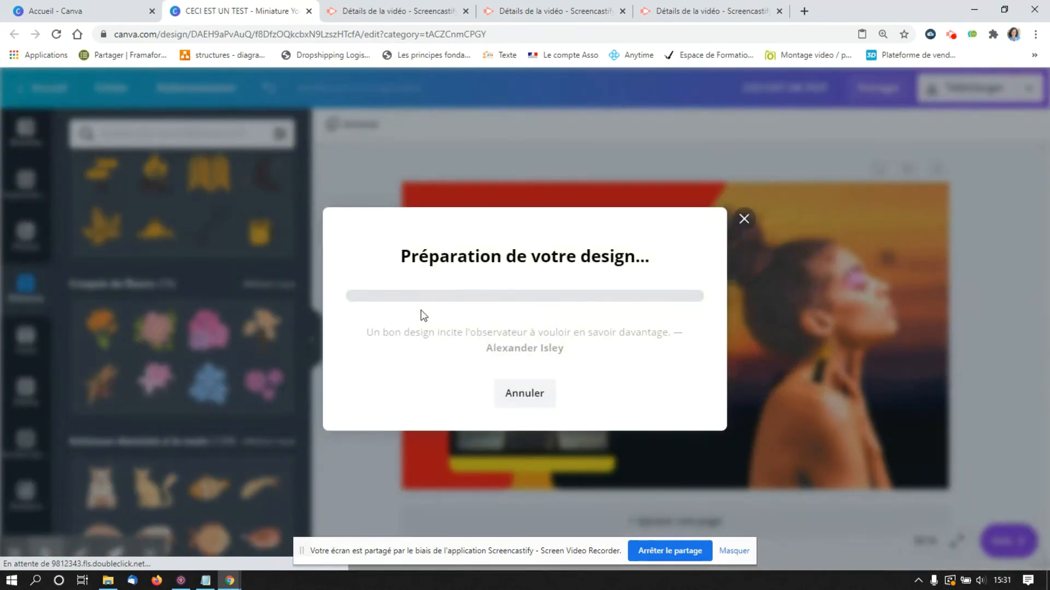
left_click(108, 580)
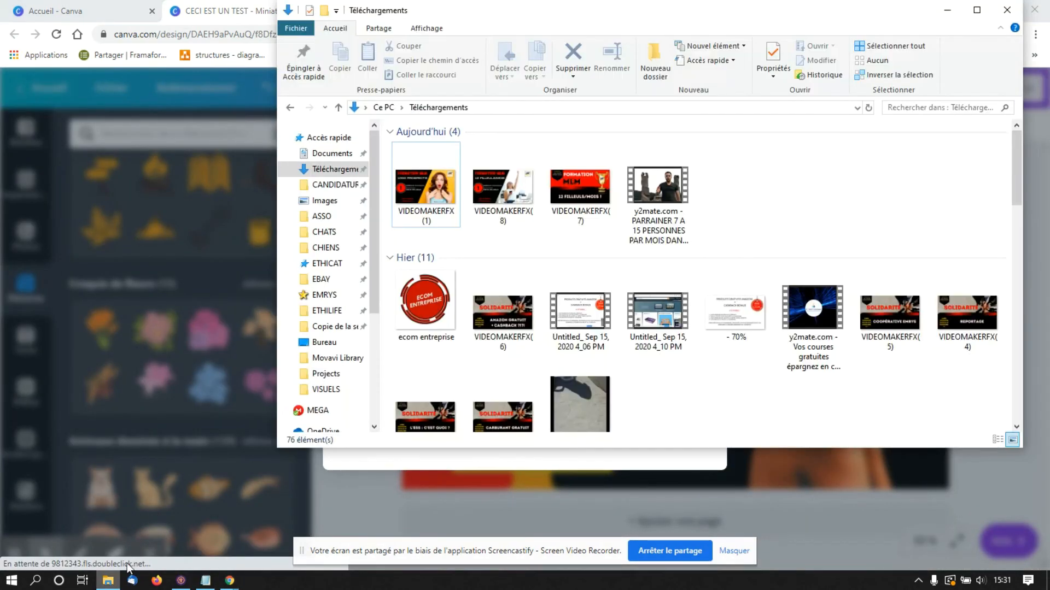
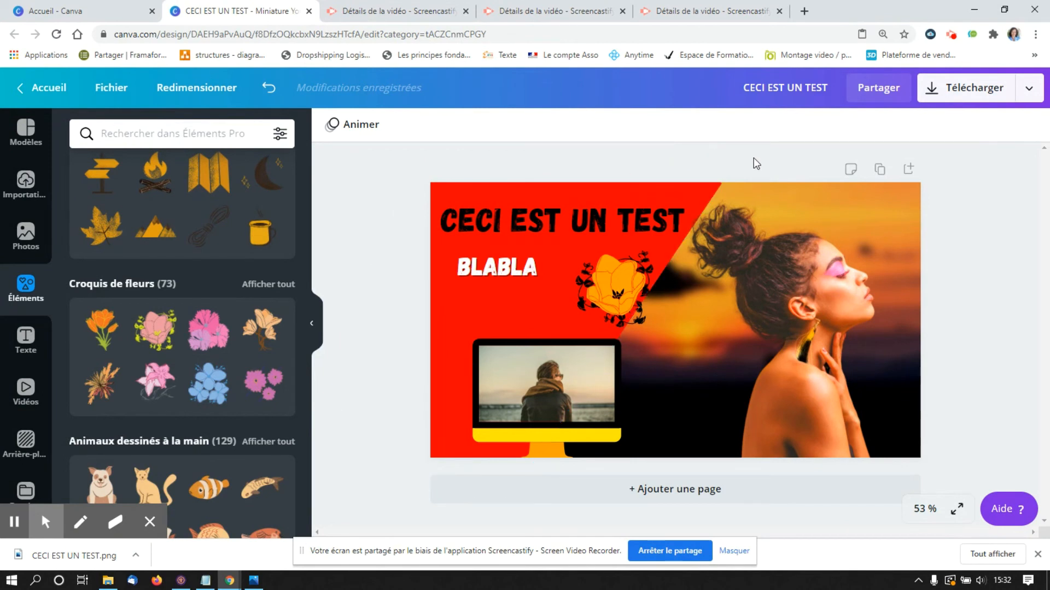
- Duplicate the thumbnail page and delete the cut-out woman, sunset background and monitor frame from page 2
left_click(880, 171)
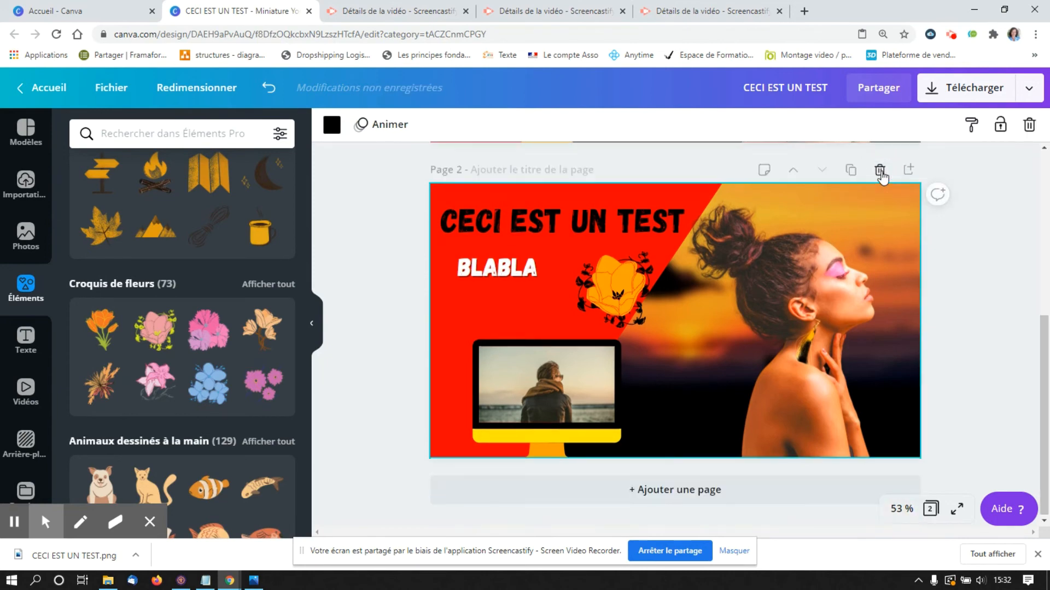
mouse_move(1042, 334)
left_mouse_down()
mouse_move(1032, 205)
mouse_move(1044, 320)
left_mouse_up()
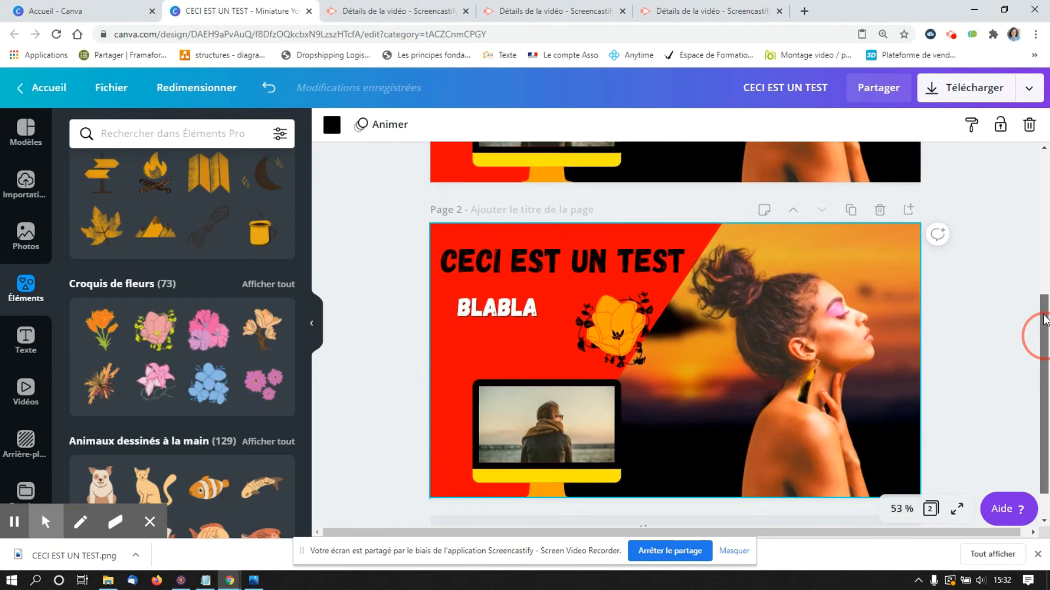
left_click(799, 361)
key("Delete")
left_click(799, 360)
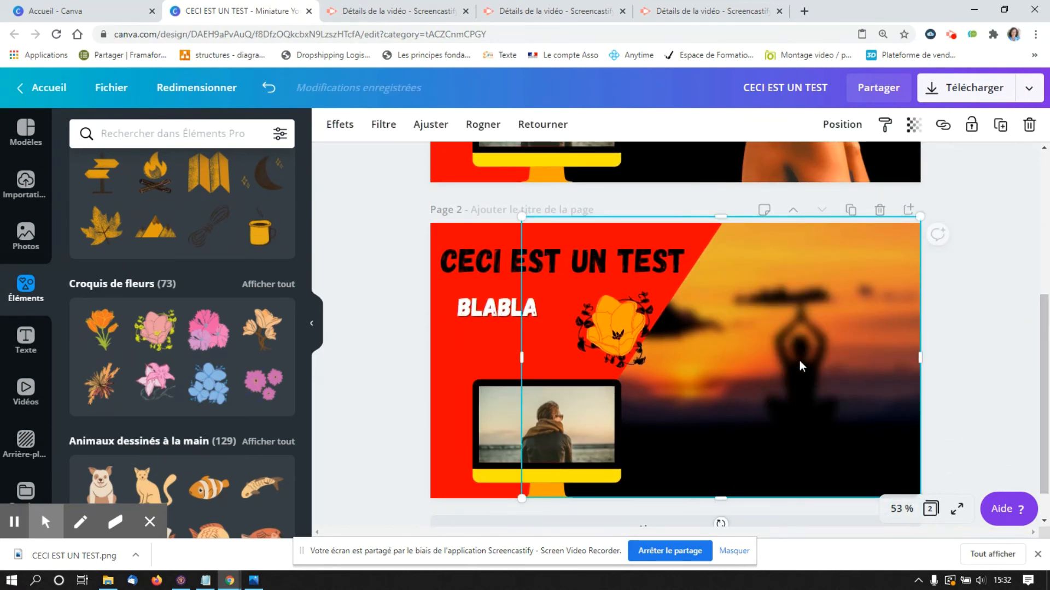
key("Delete")
left_click(550, 421)
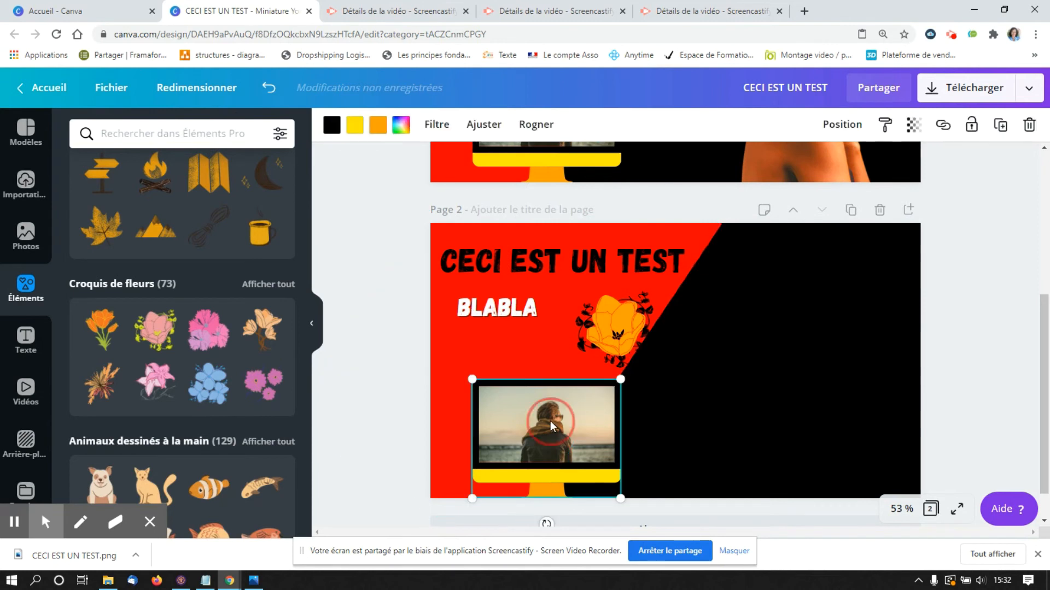
key("Delete")
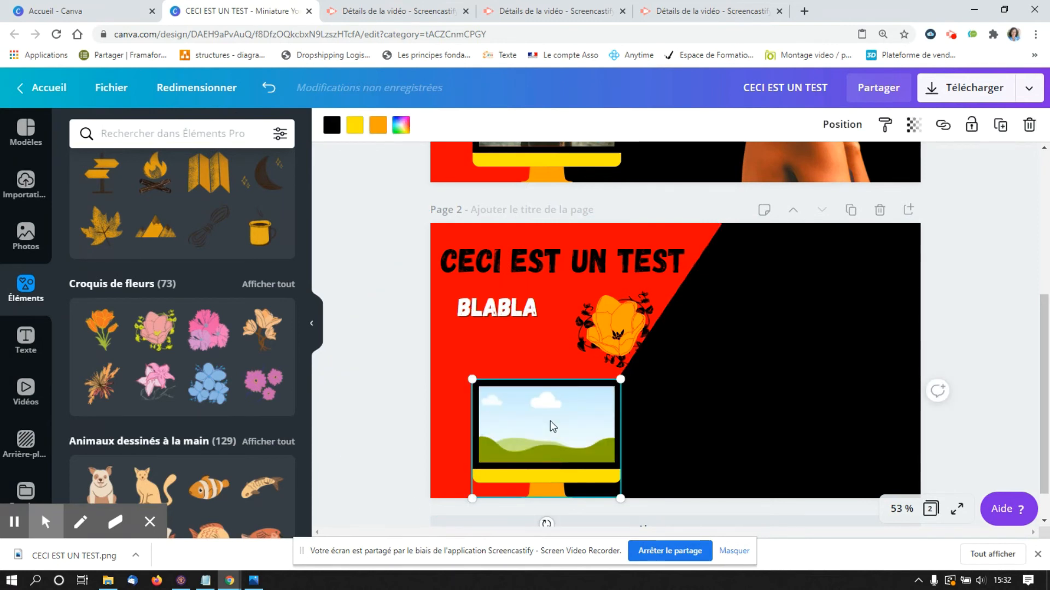
key("Delete")
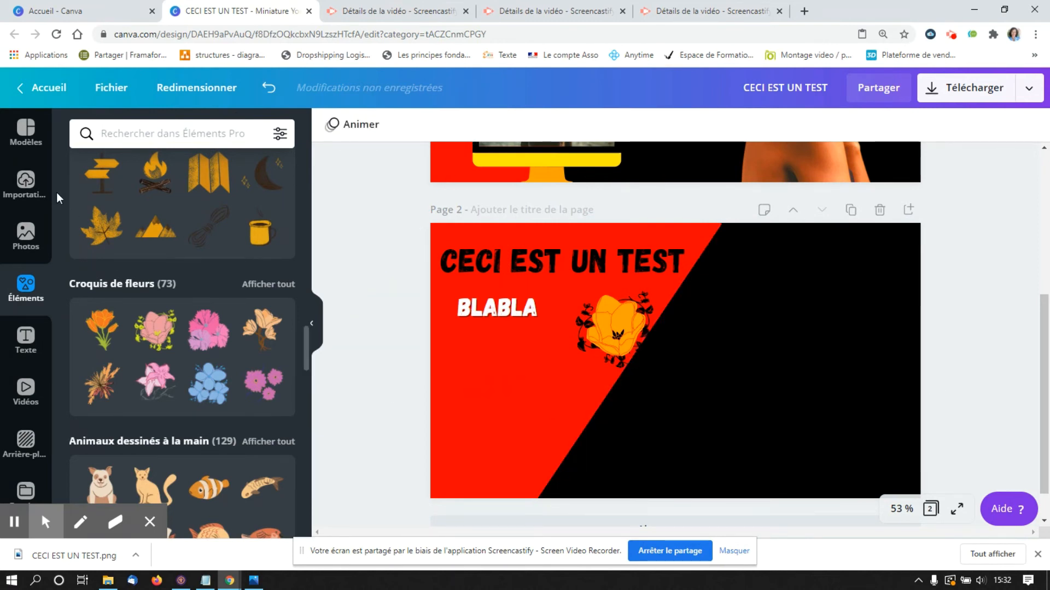
- Add the ZEN photo of stacked stones with a butterfly to page 2 and flip it horizontally
left_click(26, 182)
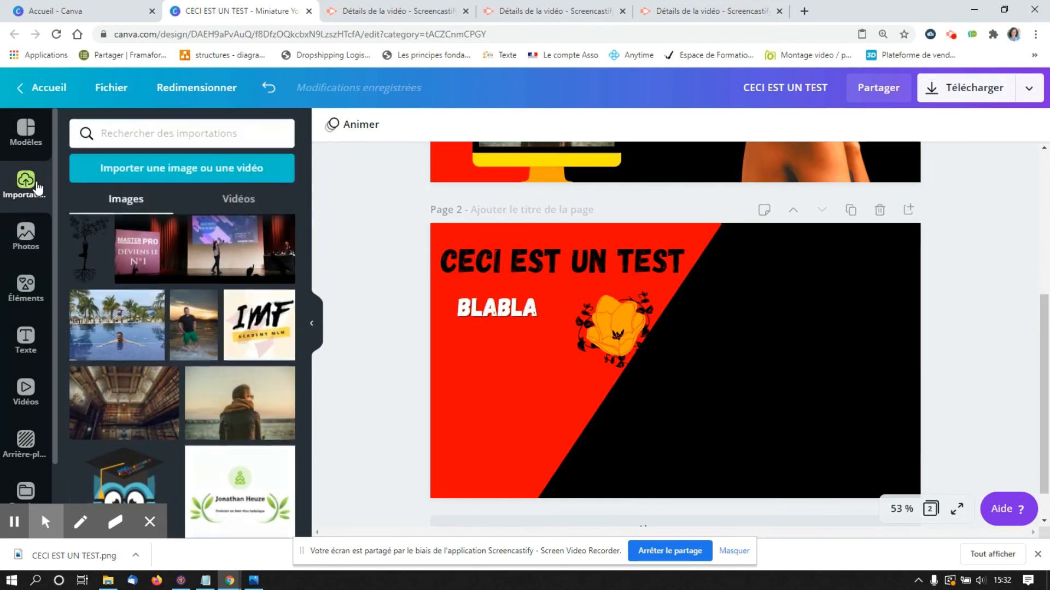
left_click(26, 234)
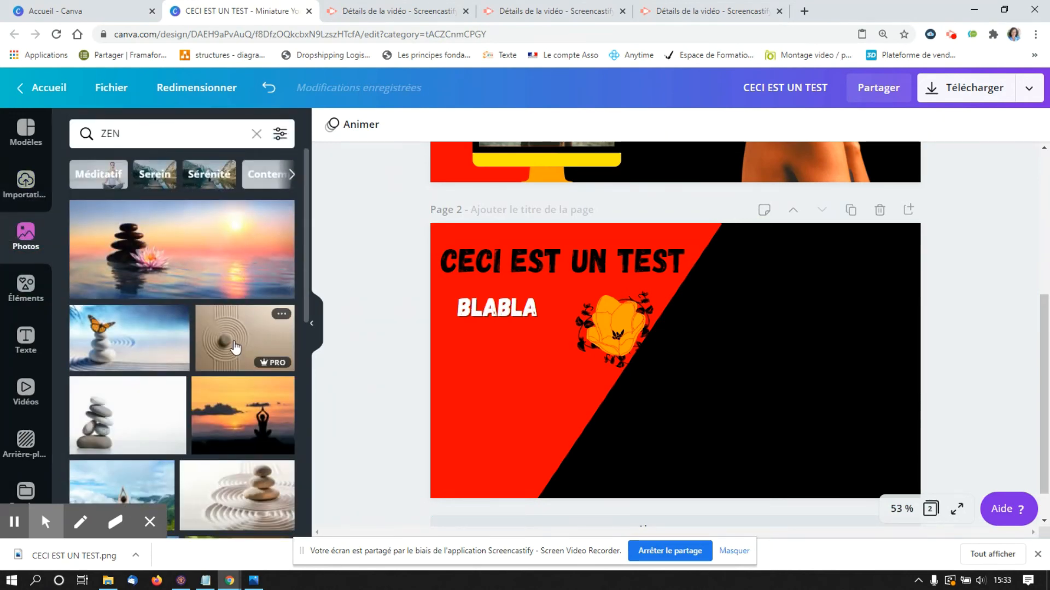
left_click(162, 355)
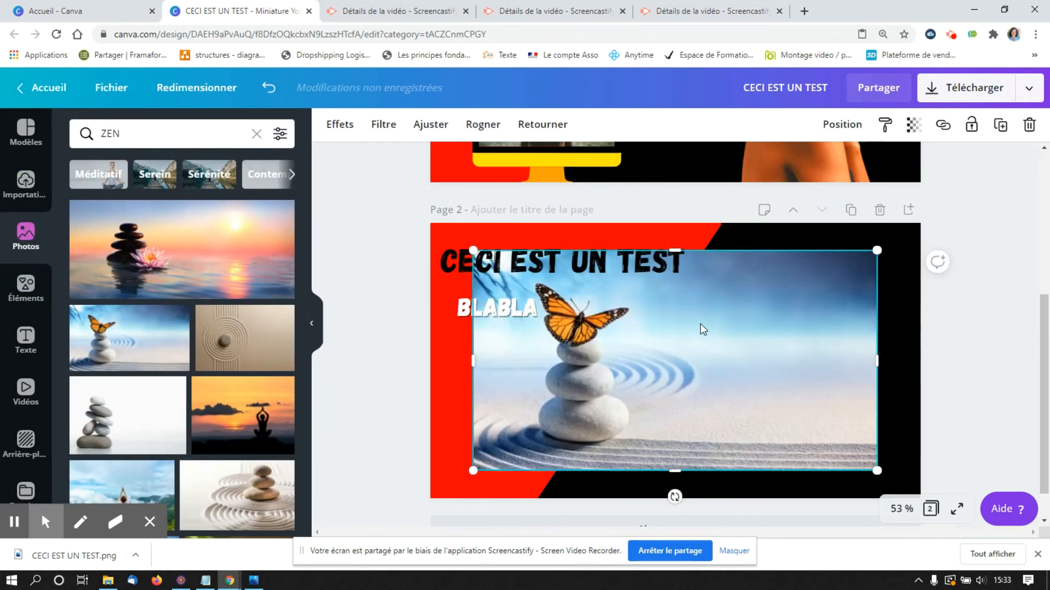
left_click(552, 125)
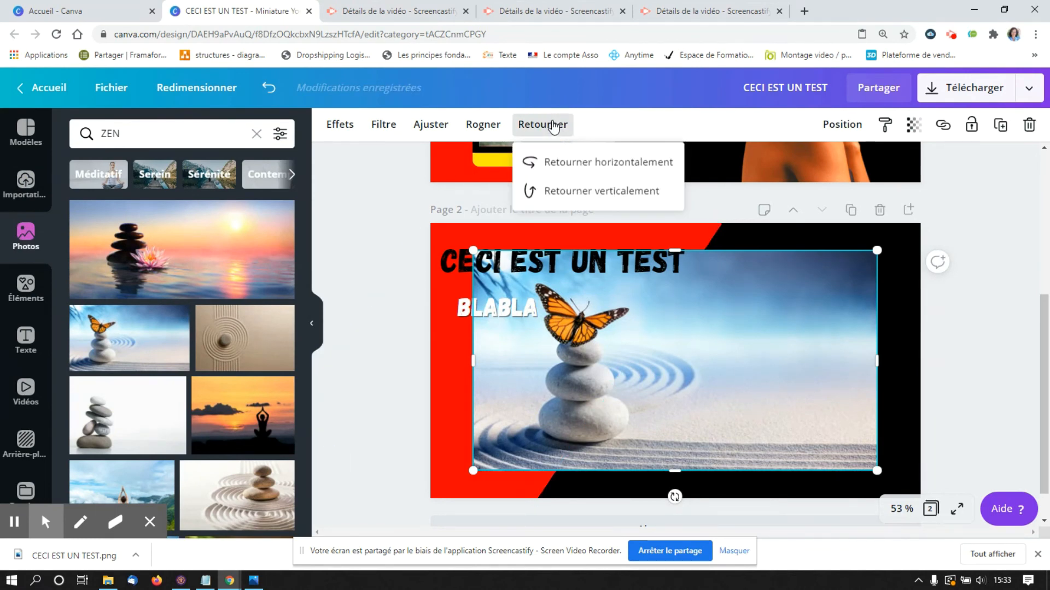
left_click(569, 162)
- Enlarge the butterfly photo to cover page 2's black area and send it to the back
left_click(703, 309)
left_click_drag(726, 297, 754, 284)
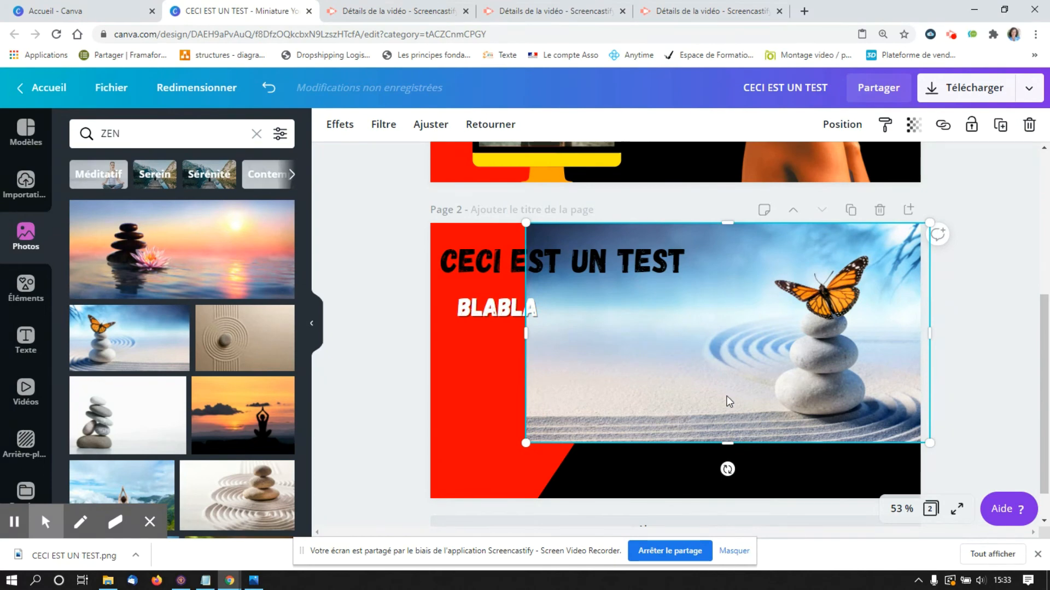
left_click_drag(728, 443, 722, 506)
left_click_drag(520, 366, 497, 365)
right_click(733, 366)
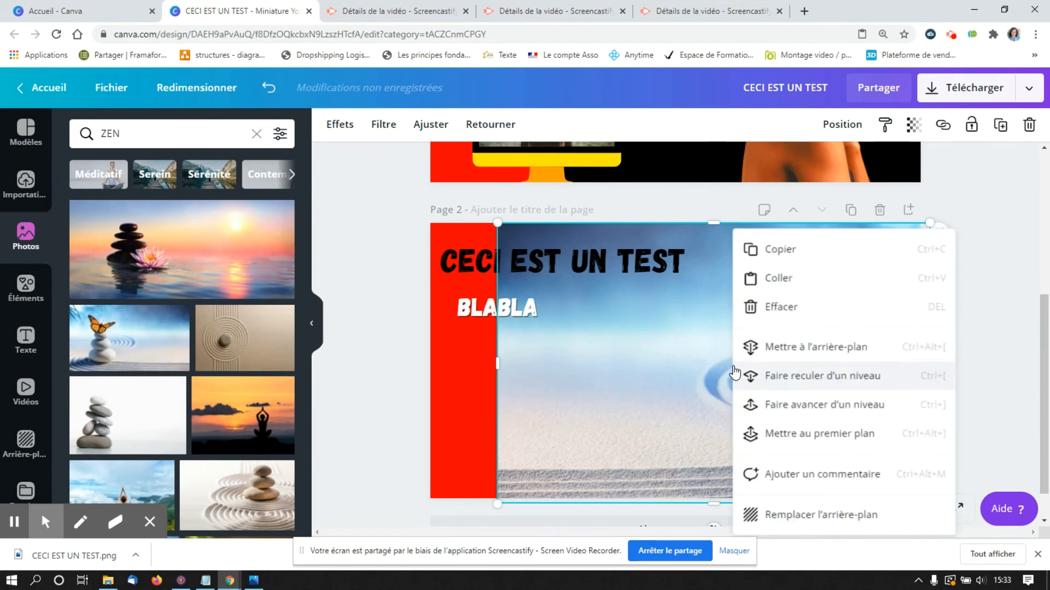
left_click(805, 345)
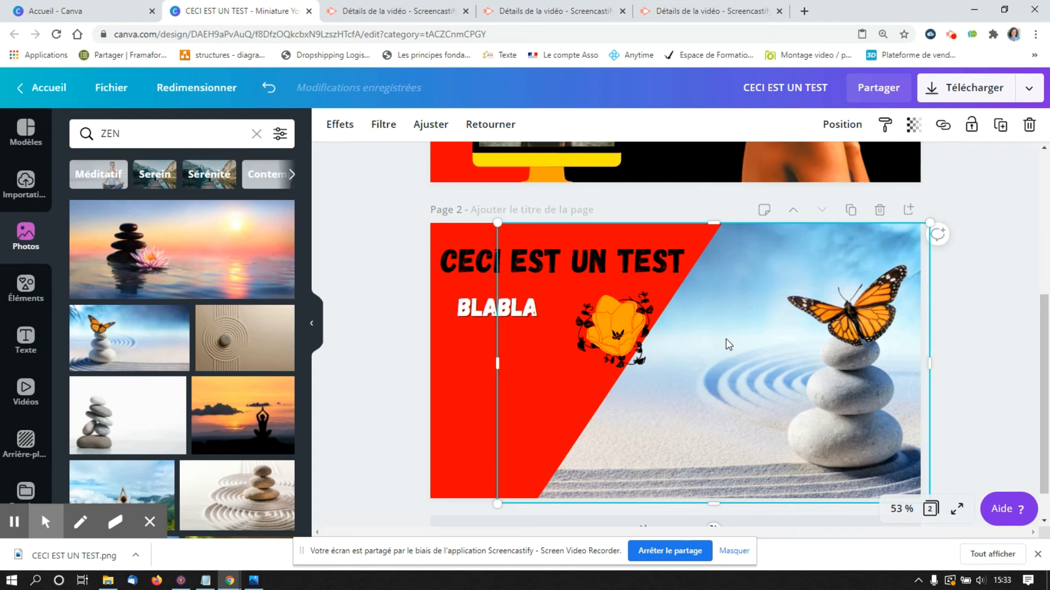
- Insert the uploaded photo of the woman in a white shirt on page 2 and remove its background
left_click(25, 183)
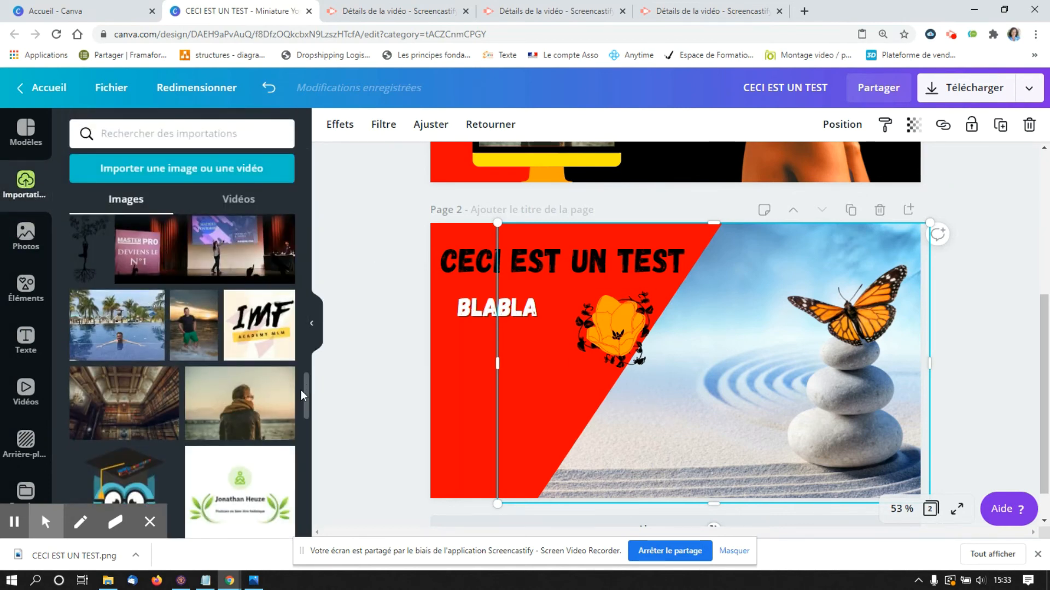
left_click_drag(305, 389, 306, 493)
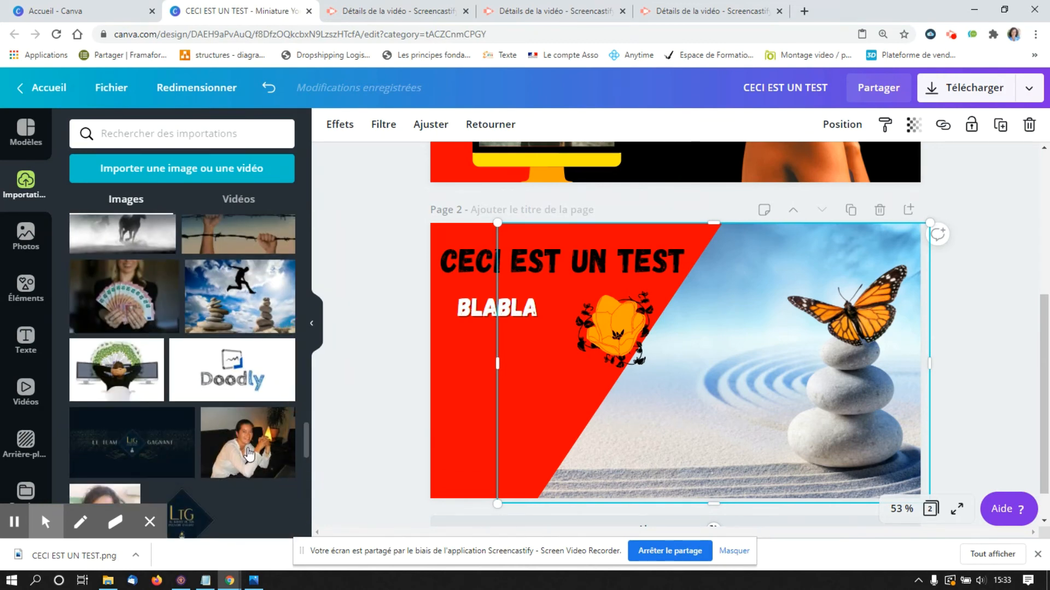
left_click(227, 439)
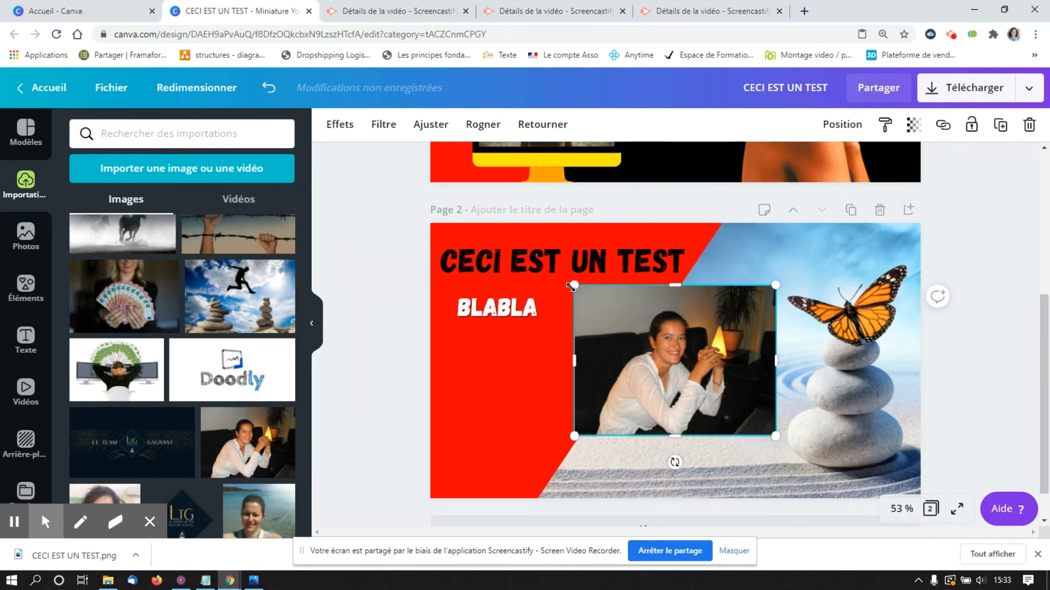
left_click(340, 124)
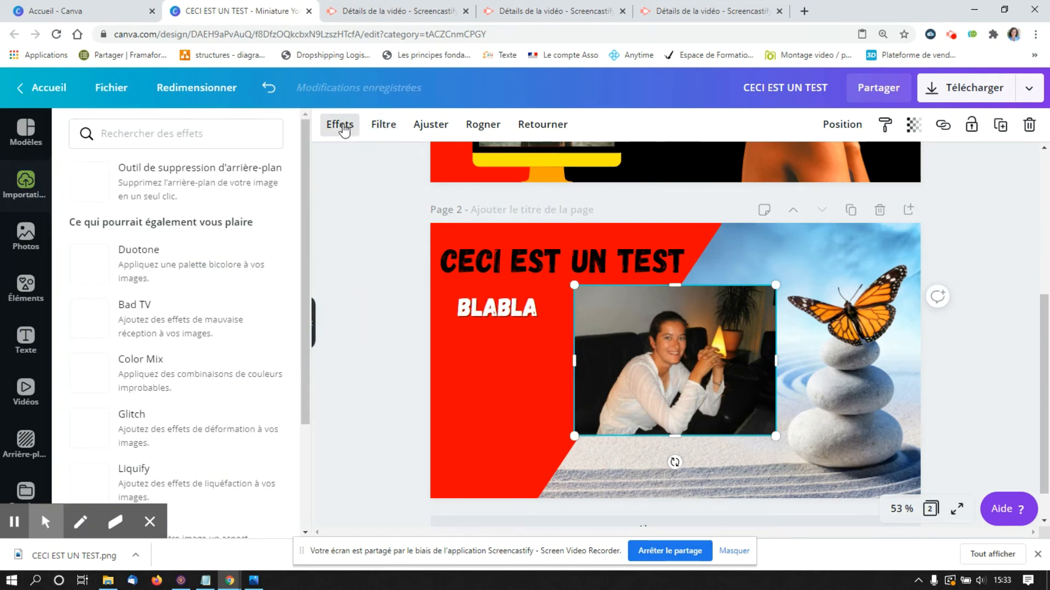
left_click(122, 178)
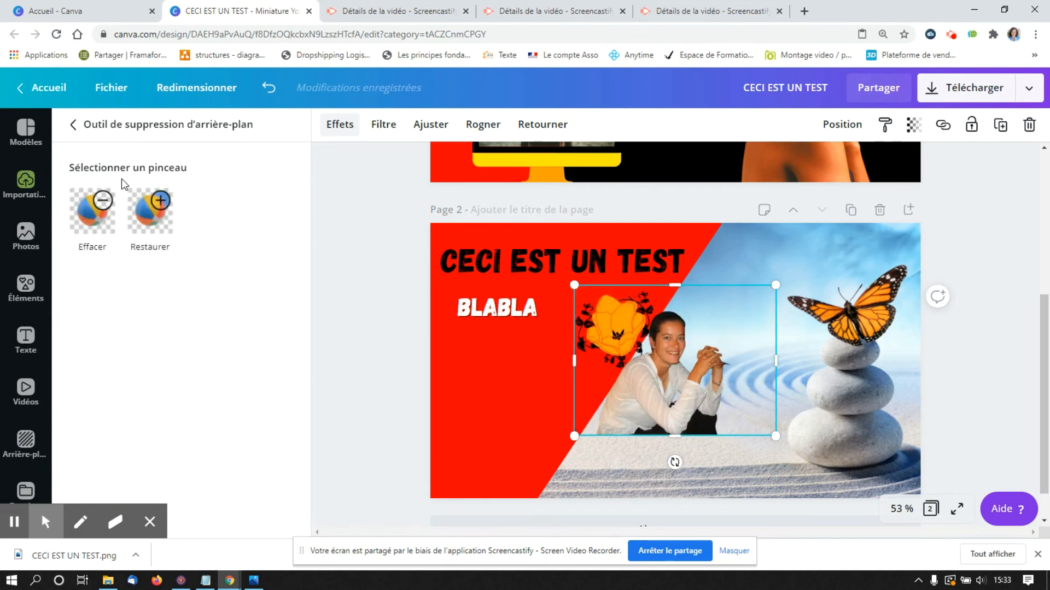
- Enlarge the cut-out woman to nearly the page's full height, place her beside the stacked stones and deselect her
left_click(775, 282)
left_click_drag(776, 282, 879, 217)
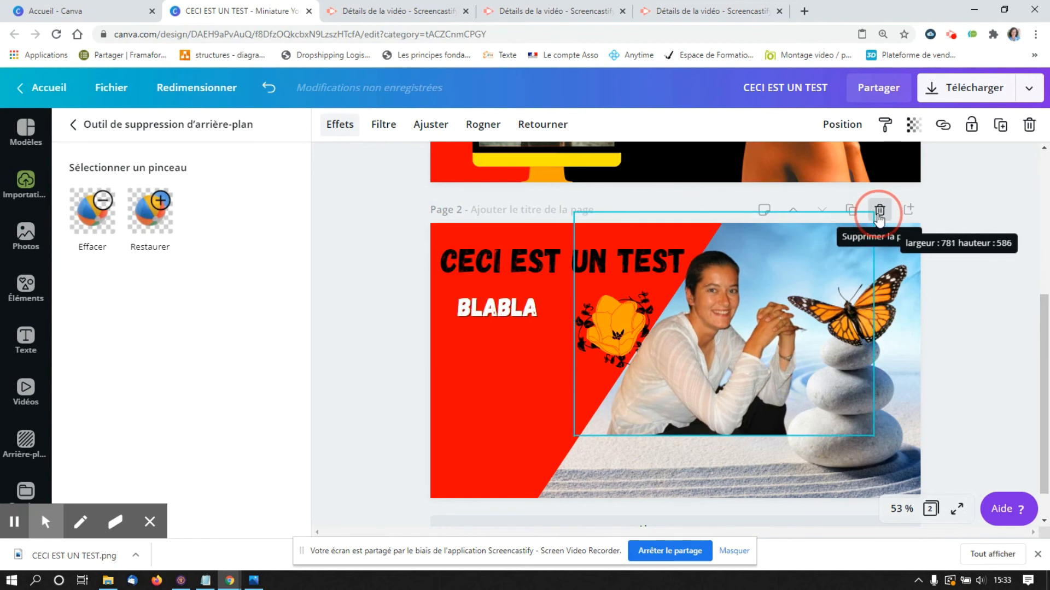
left_click_drag(577, 438, 511, 539)
left_click_drag(678, 449, 723, 441)
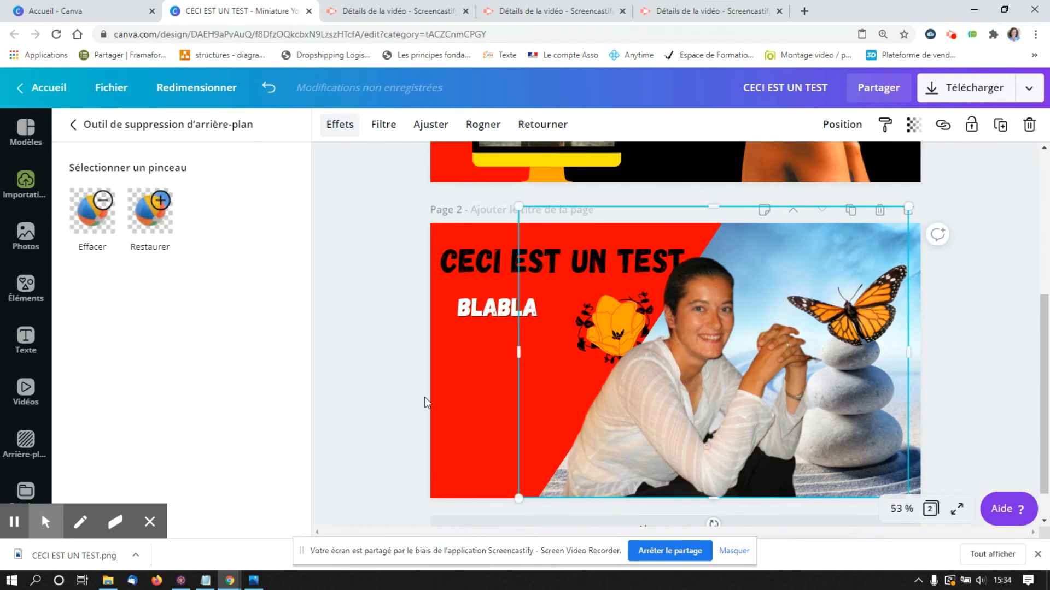
left_click(402, 390)
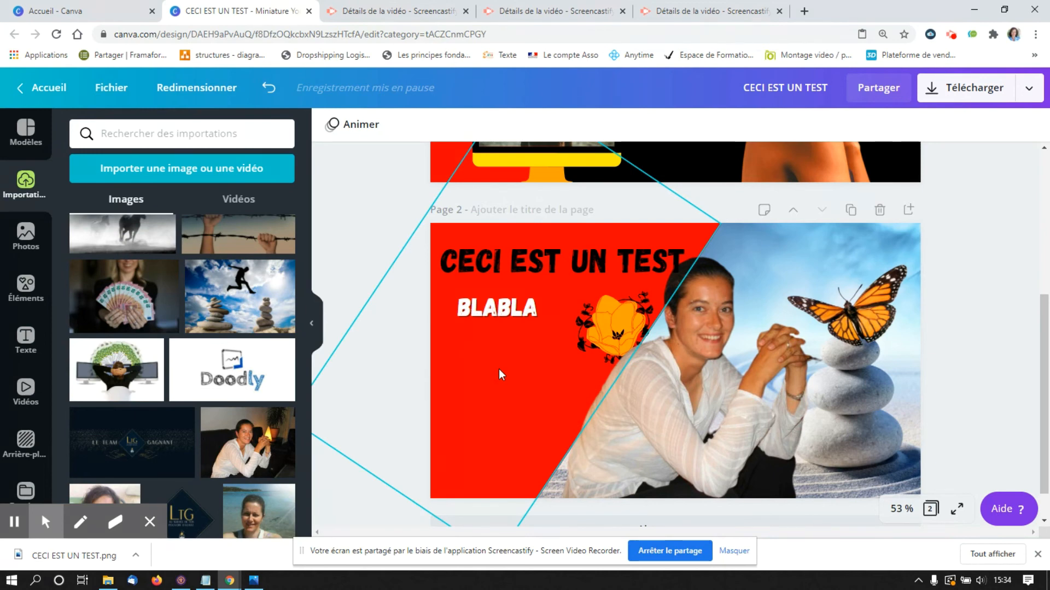
left_click(604, 322)
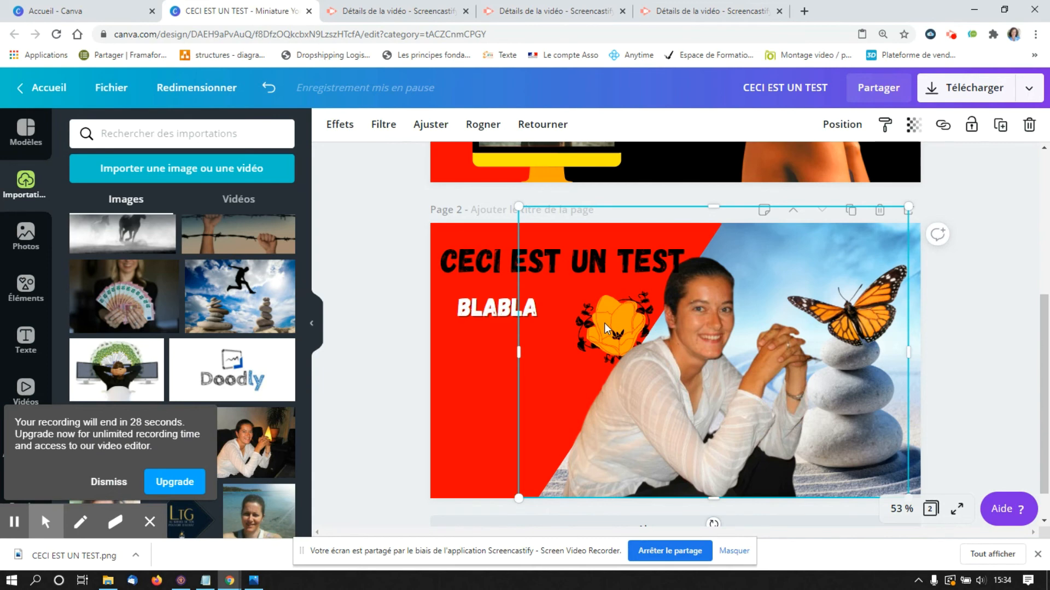
left_click(973, 302)
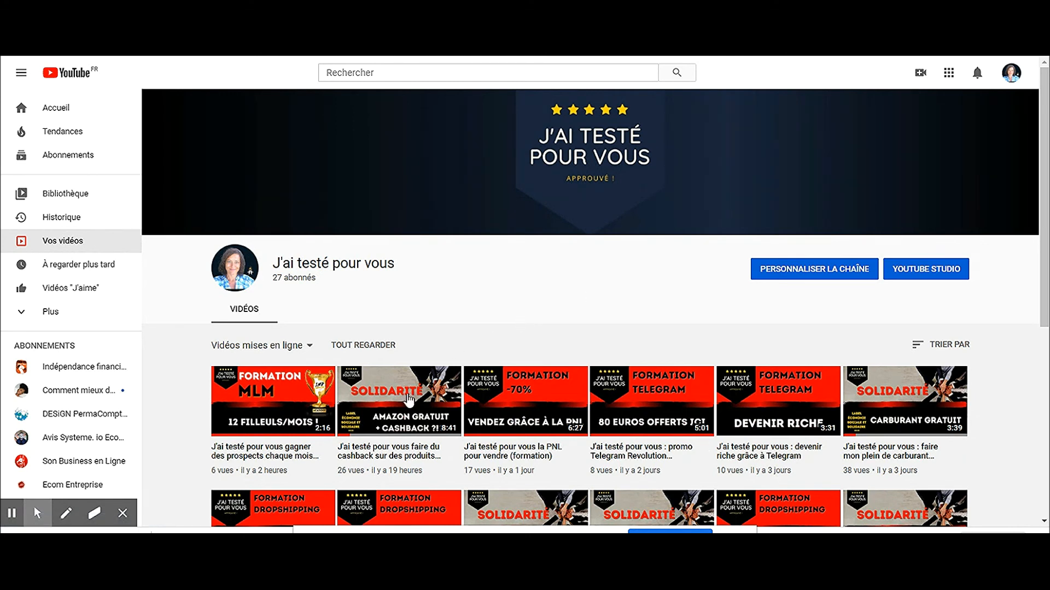
- On the YouTube channel, open the video about cashback on free Amazon products and open its details for editing
left_click(407, 402)
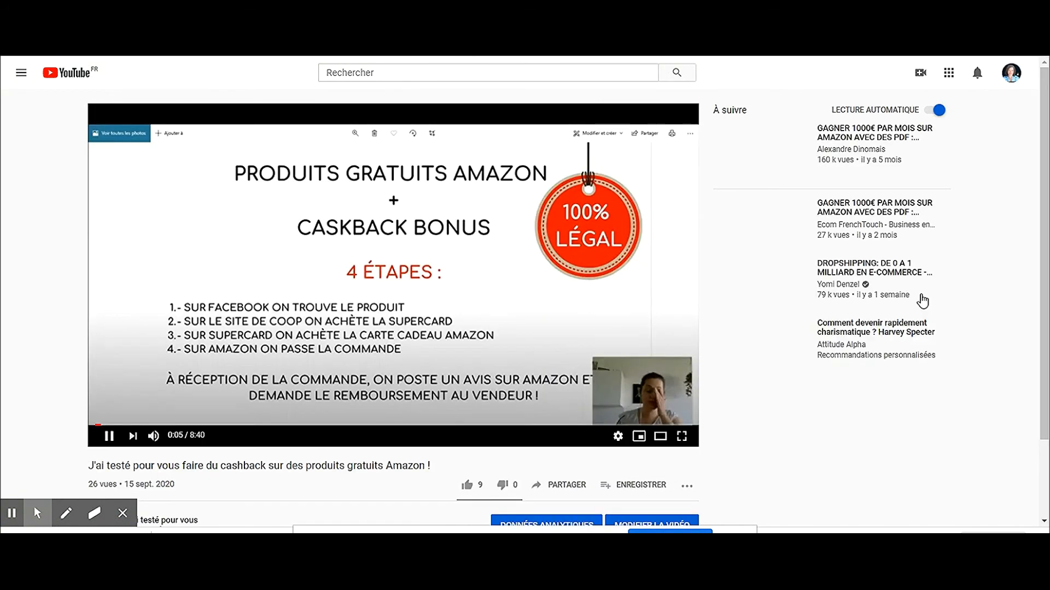
left_click_drag(1044, 224, 1044, 267)
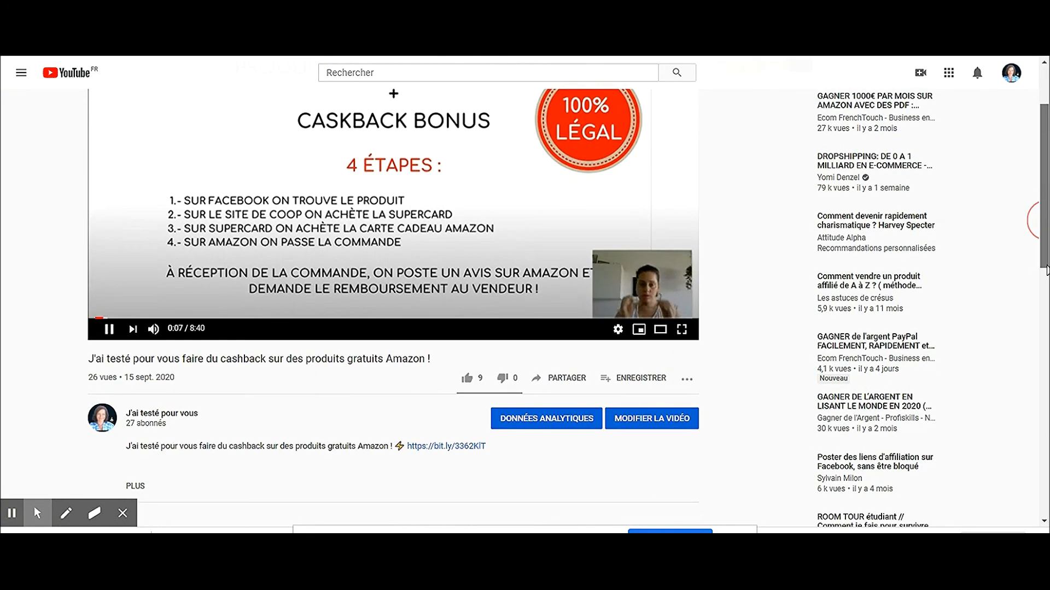
left_click(641, 426)
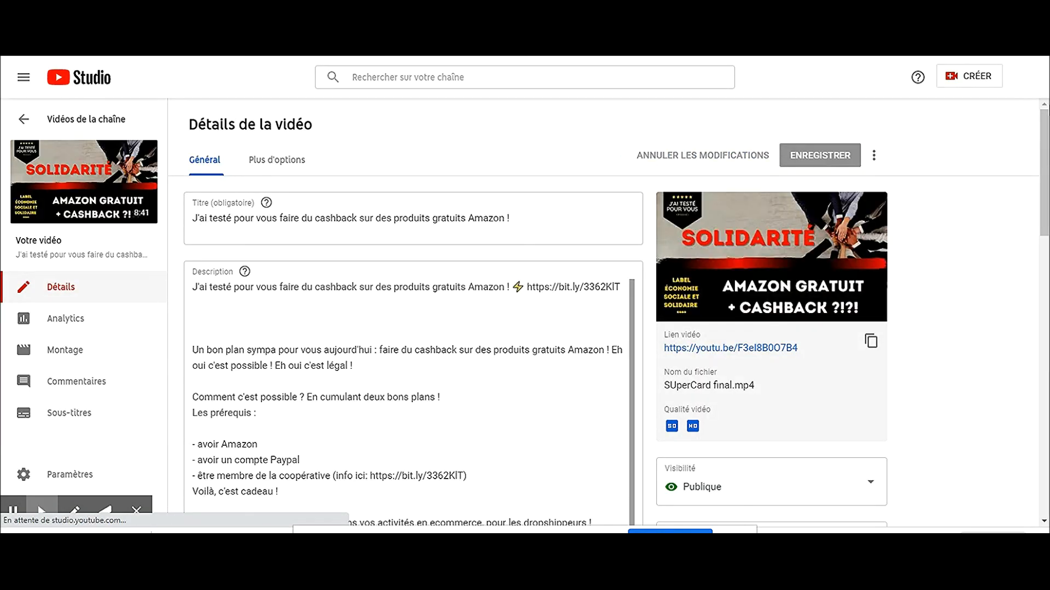
- Try replacing the video's custom thumbnail with the image CECI EST UN TEST and discard the changes
left_click_drag(1044, 125, 1047, 355)
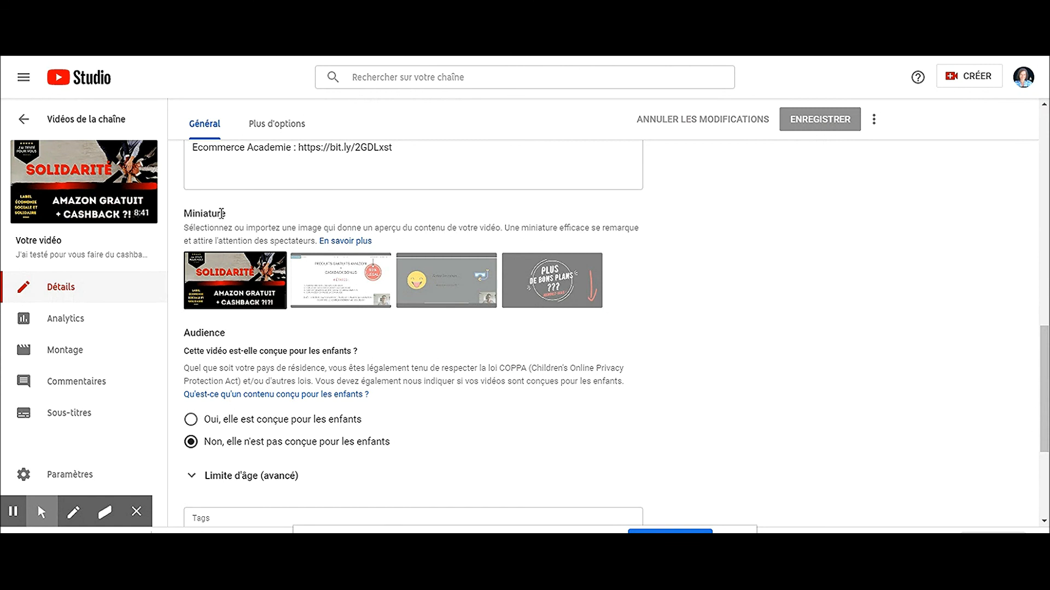
mouse_move(228, 273)
left_click(273, 266)
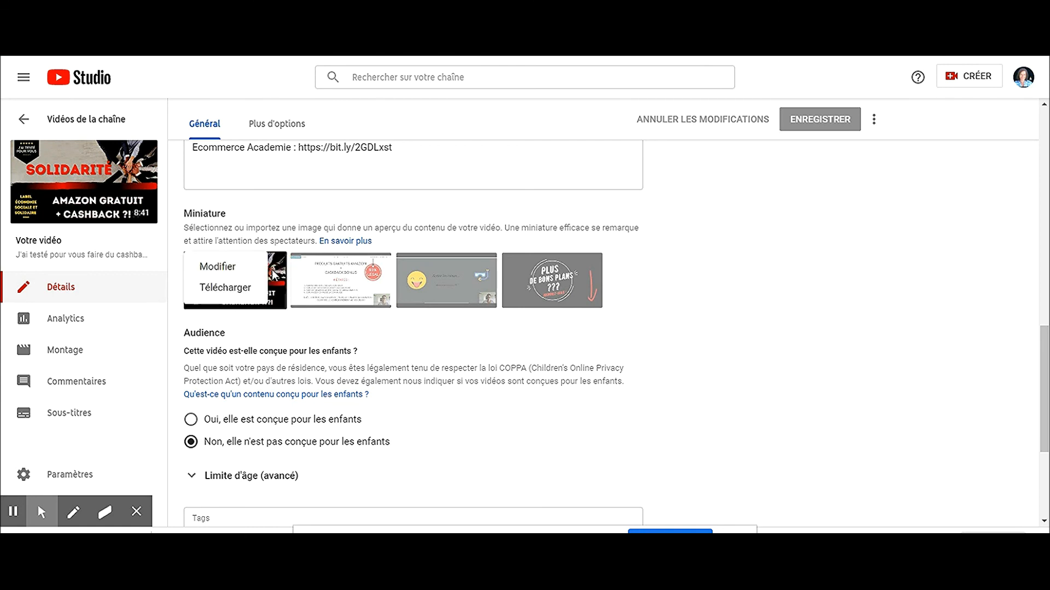
left_click(234, 274)
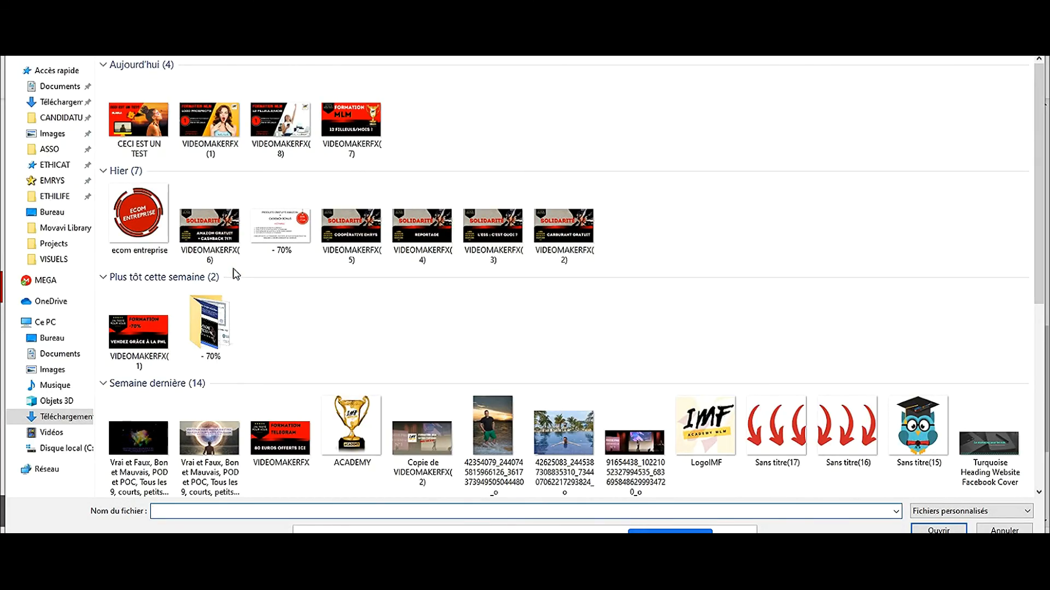
double_click(146, 131)
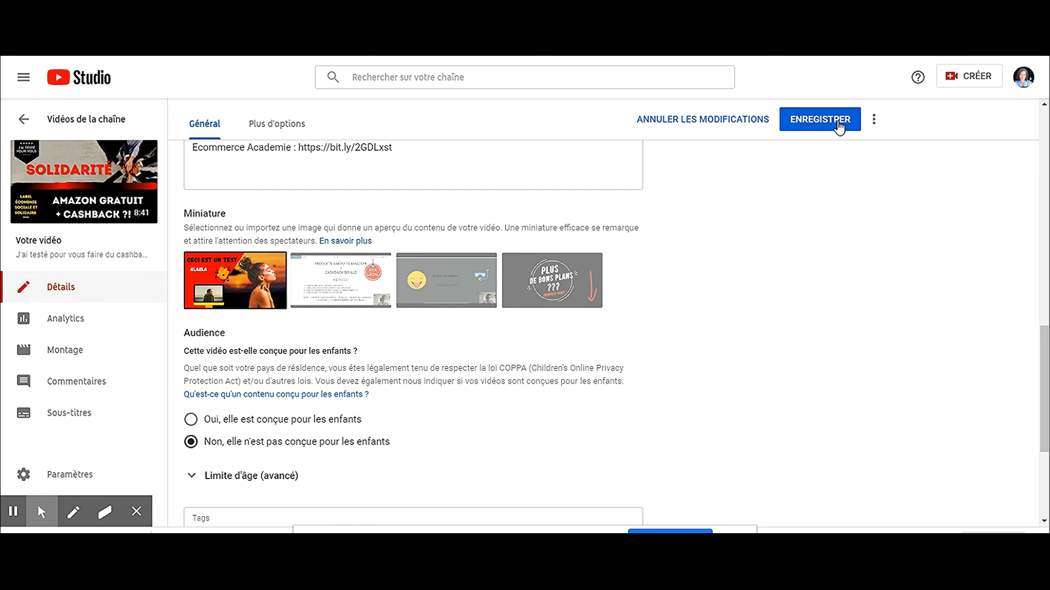
left_click(678, 120)
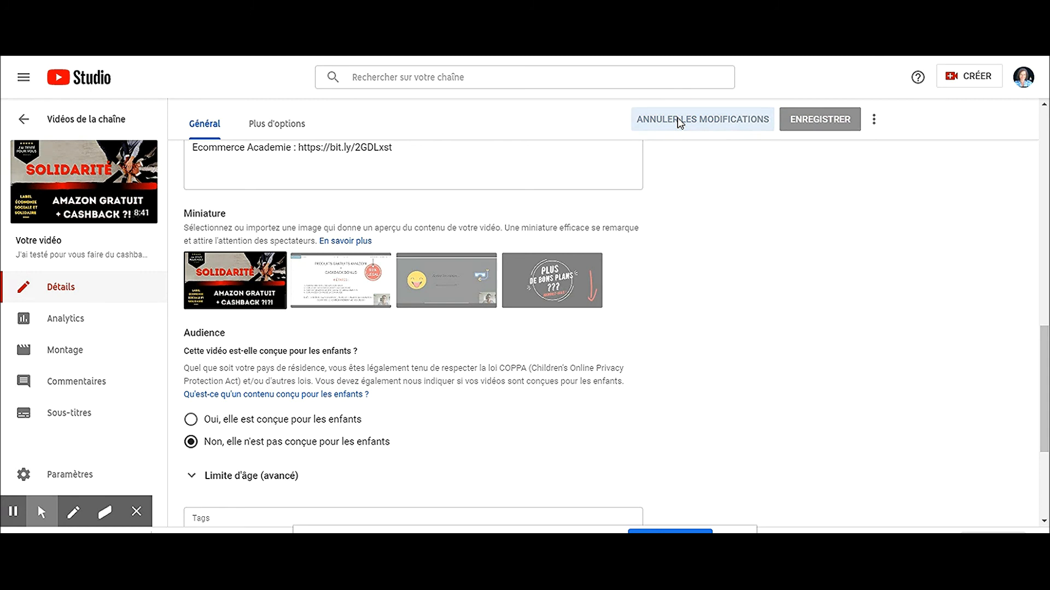
- Return to the channel's video list and look through the thumbnails of the uploaded videos
left_click(26, 120)
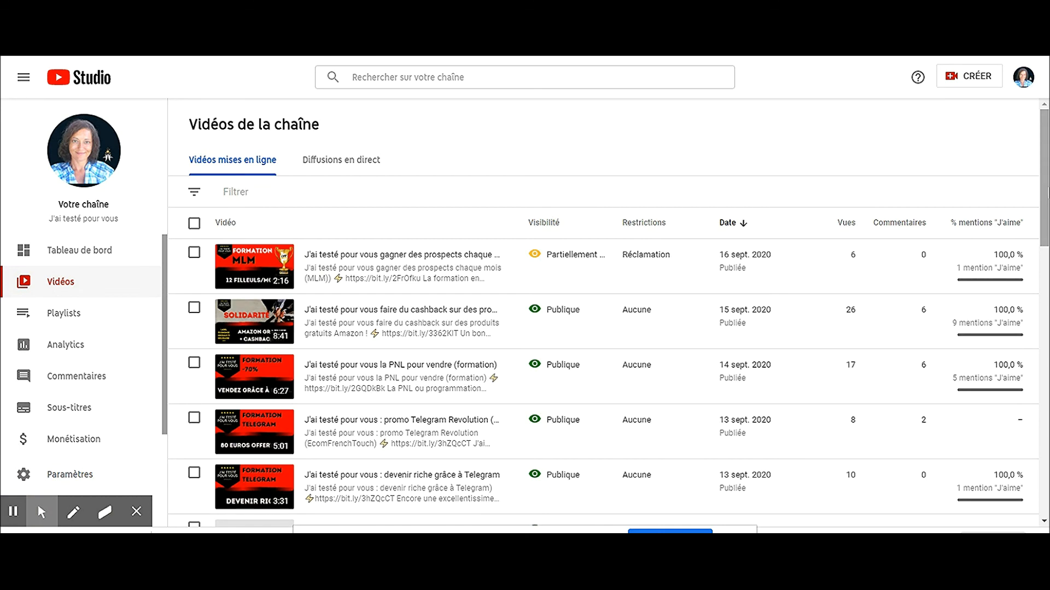
left_click_drag(1045, 170, 1045, 259)
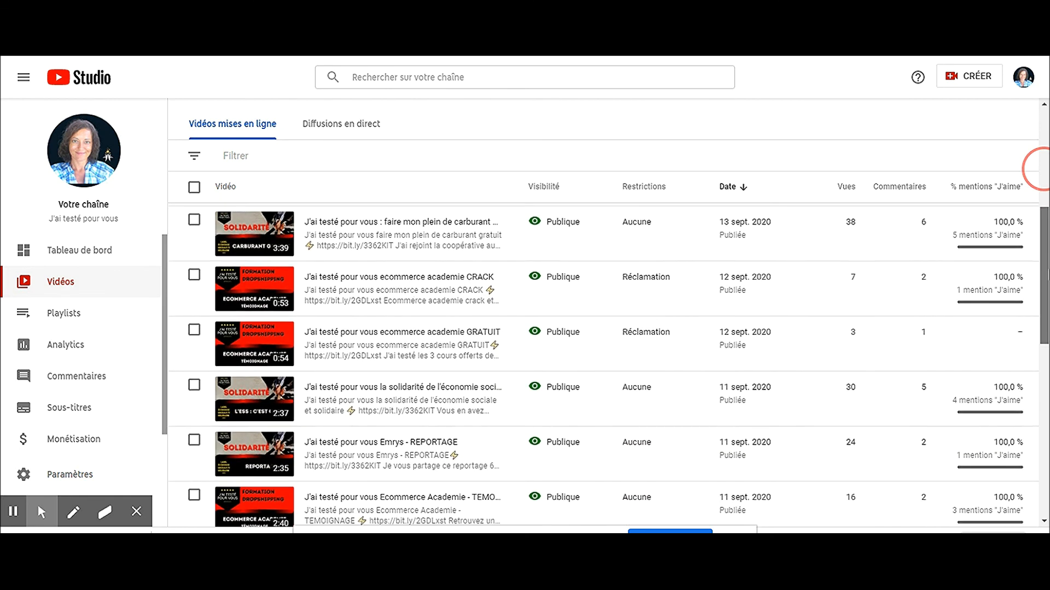
scroll(1043, 168, "down", 3)
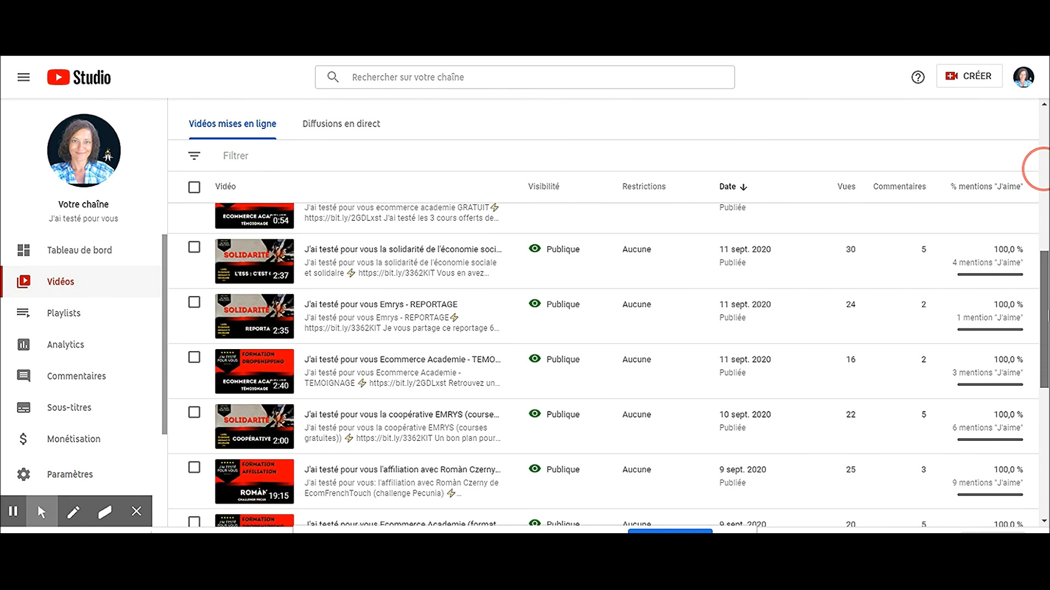
- Examine the thumbnail designs of the channel's older uploads back to 7 September 2020 and return to the newest video in the list
scroll(1043, 168, "down", 4)
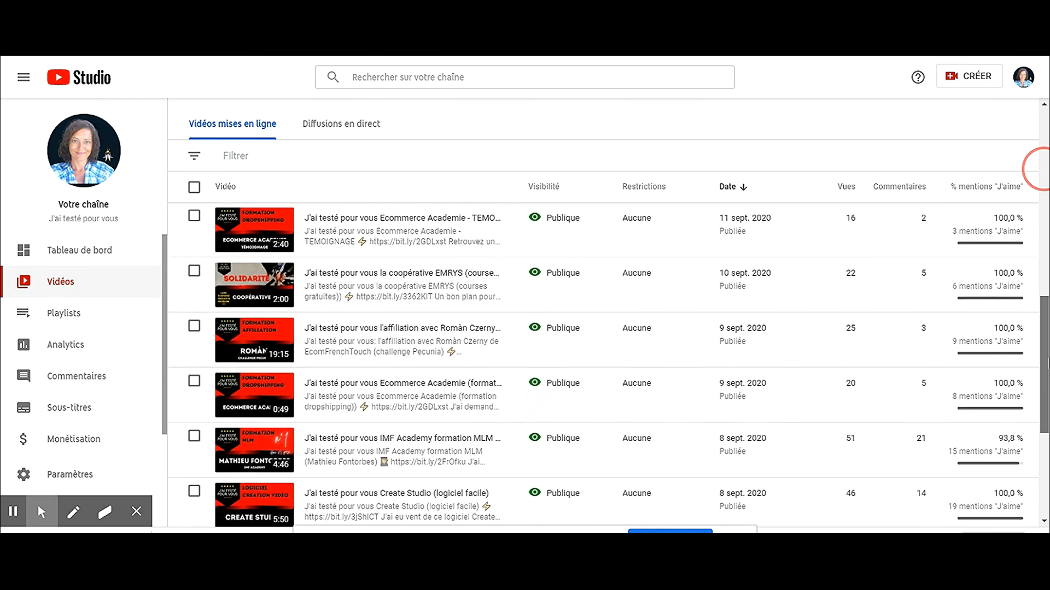
scroll(1043, 169, "down", 3)
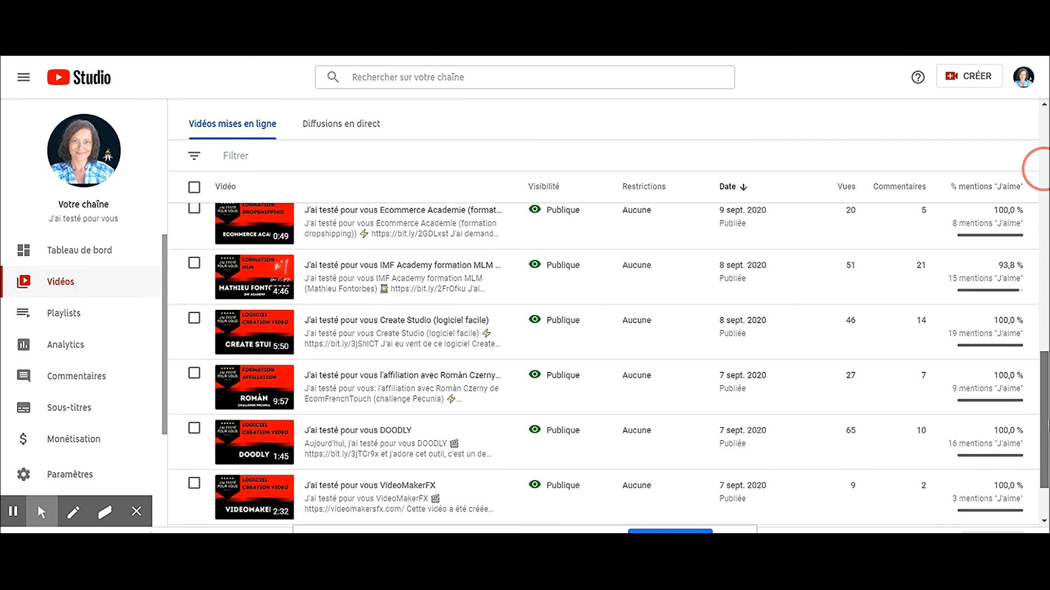
scroll(1044, 169, "up", 5)
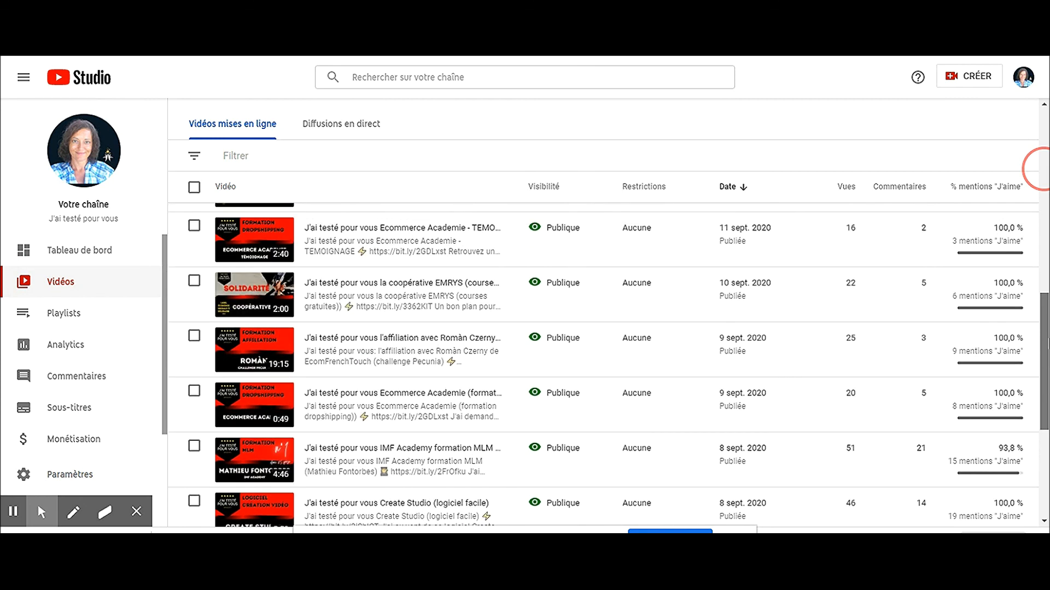
scroll(1043, 169, "up", 6)
scroll(1044, 169, "up", 4)
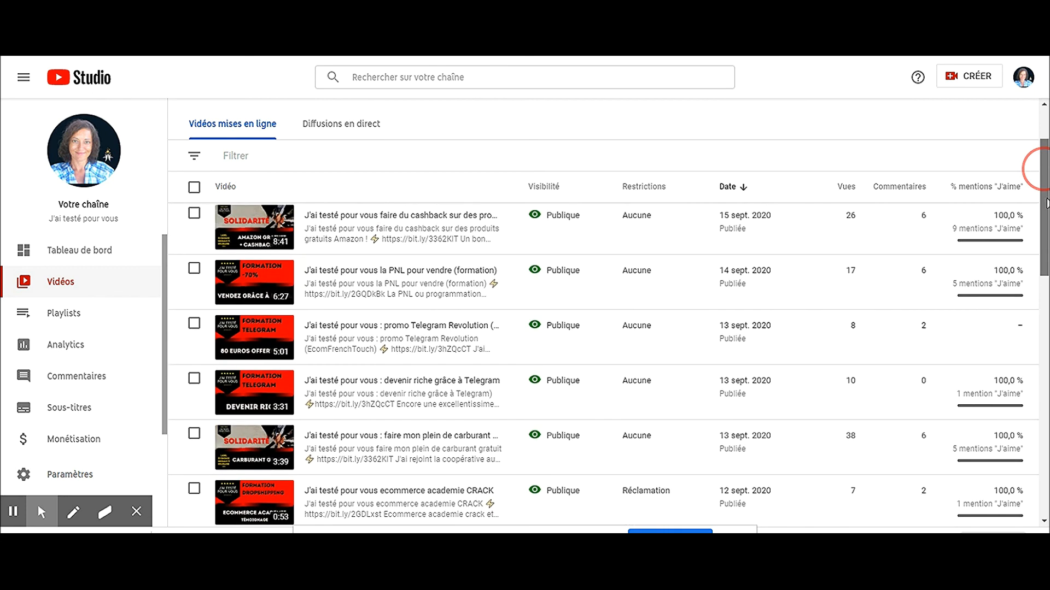
scroll(1046, 204, "up", 1)
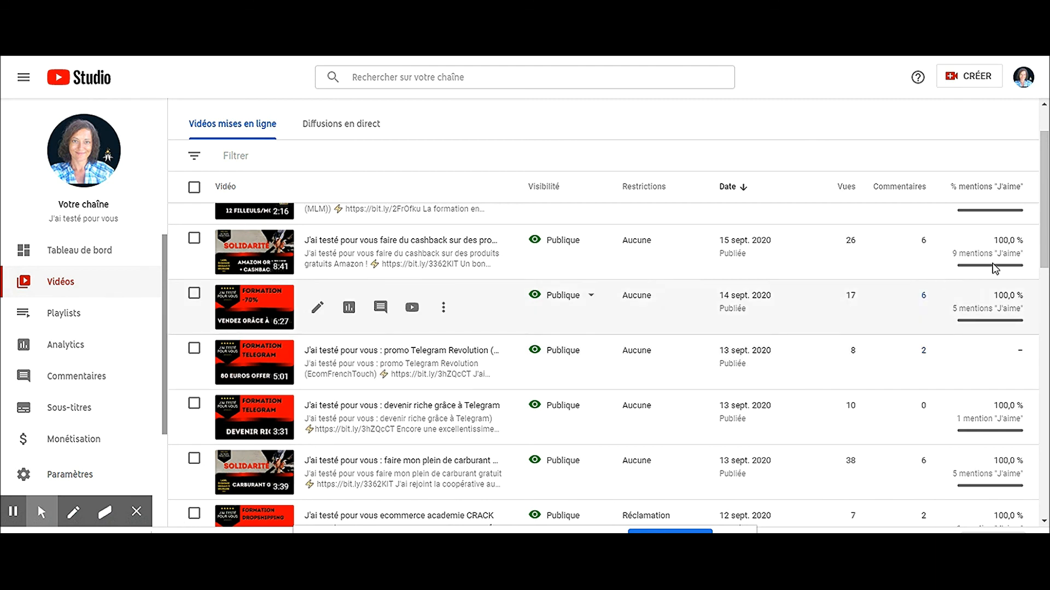
left_click_drag(1043, 259, 1040, 174)
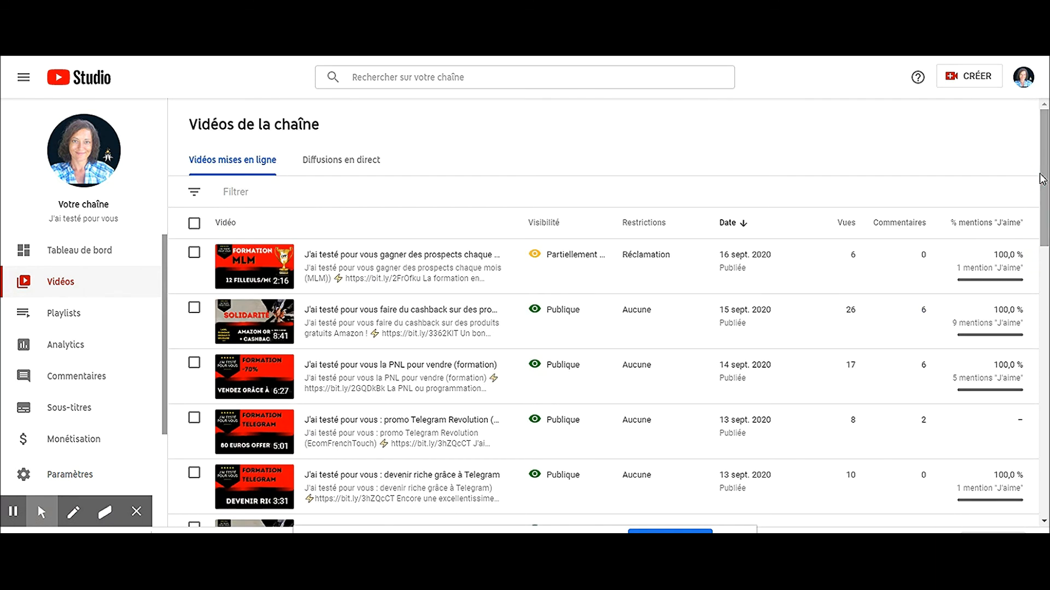